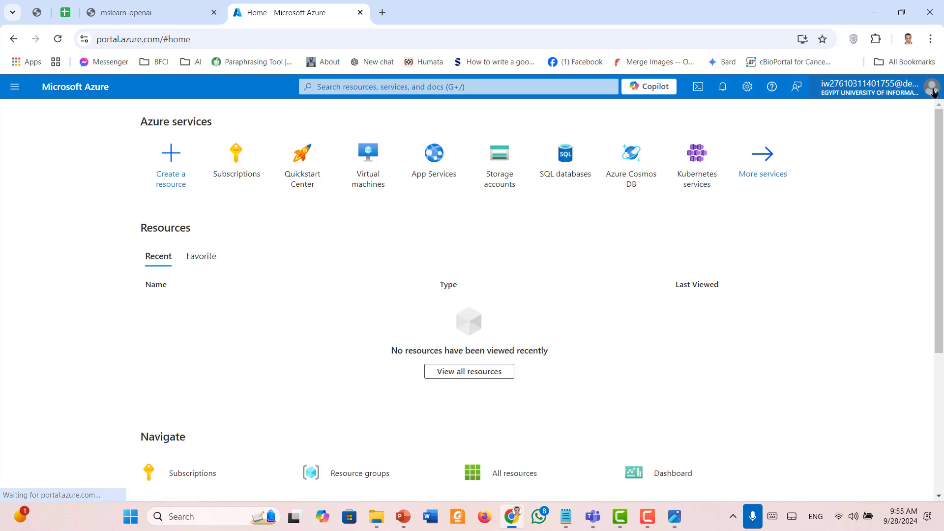
- Check which account is signed in, and review the Azure OpenAI resource settings required by the mslearn-openai exercise
click(932, 88)
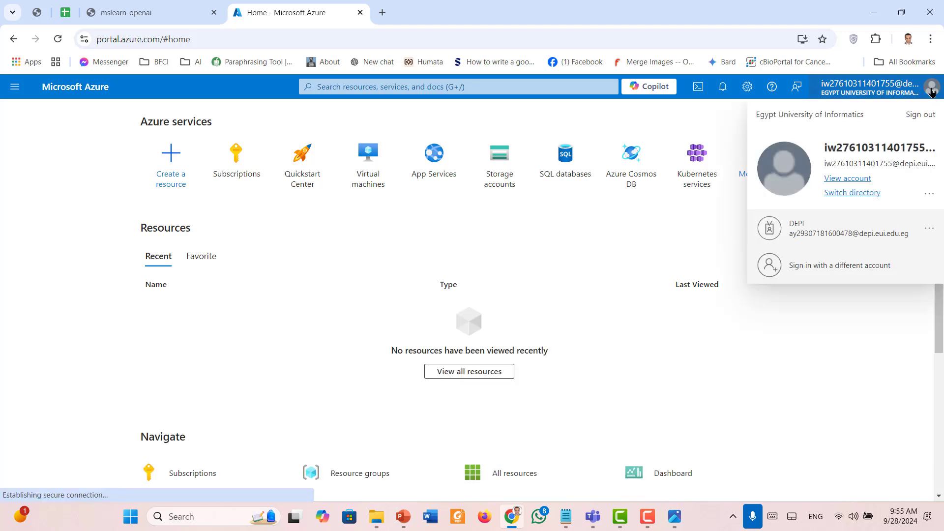
click(850, 365)
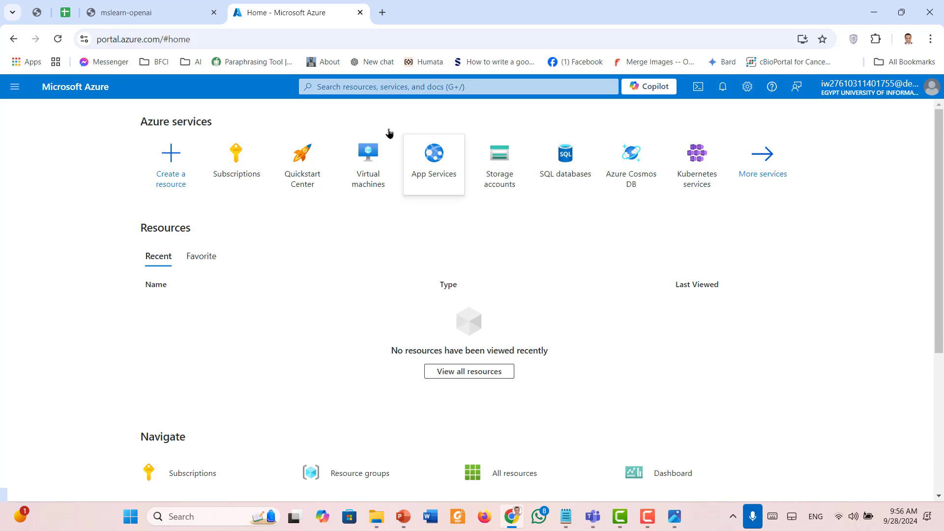
click(148, 14)
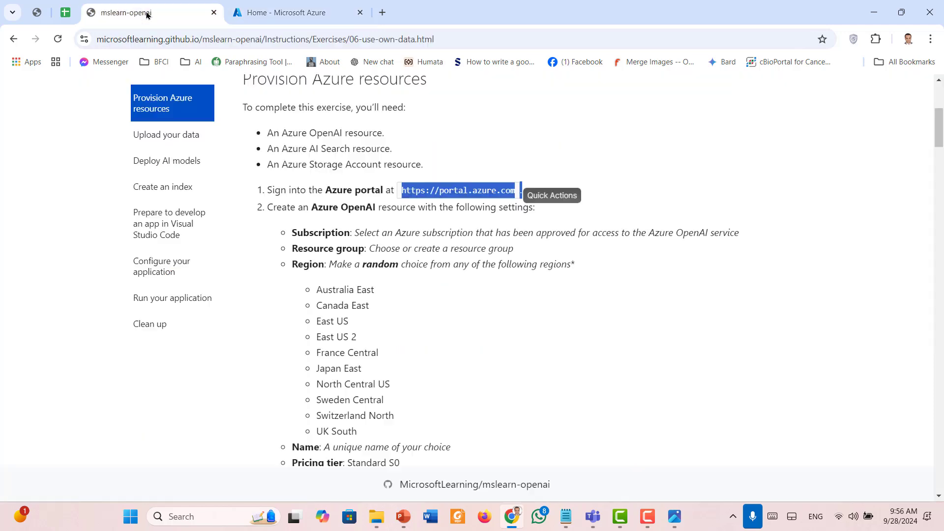
click(408, 226)
scroll(408, 226, down, 1)
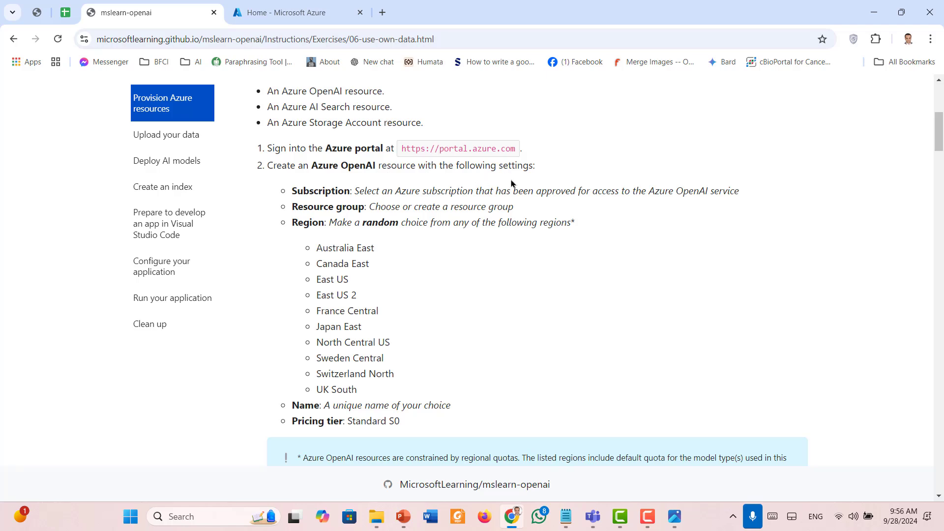
scroll(511, 183, up, 3)
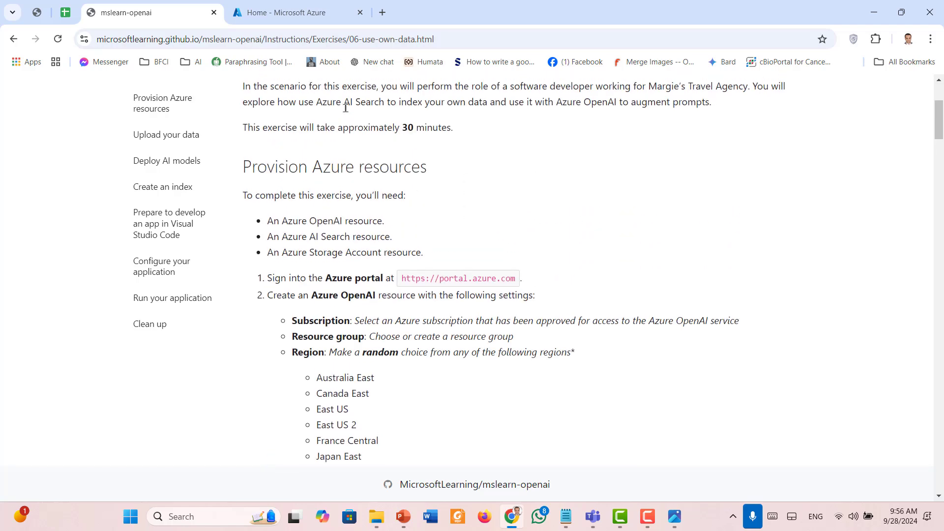
click(304, 4)
click(405, 83)
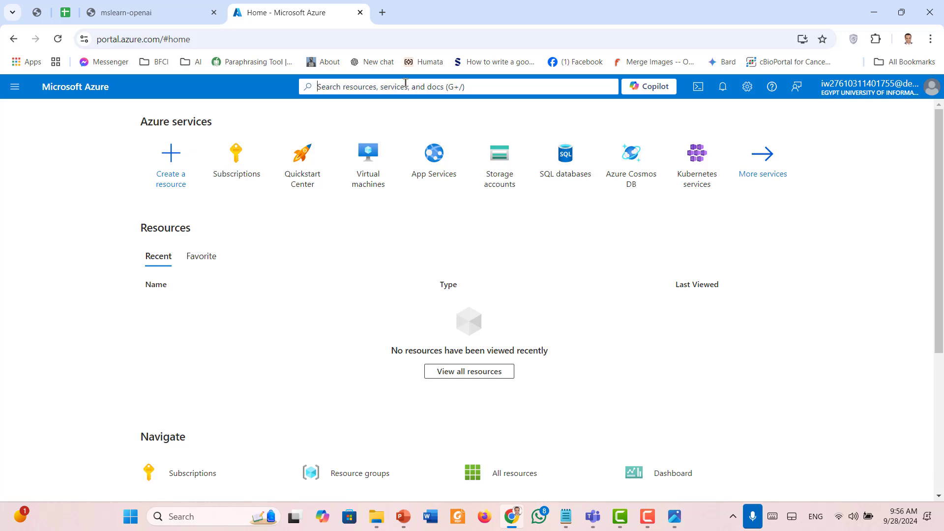
text(Azure AI)
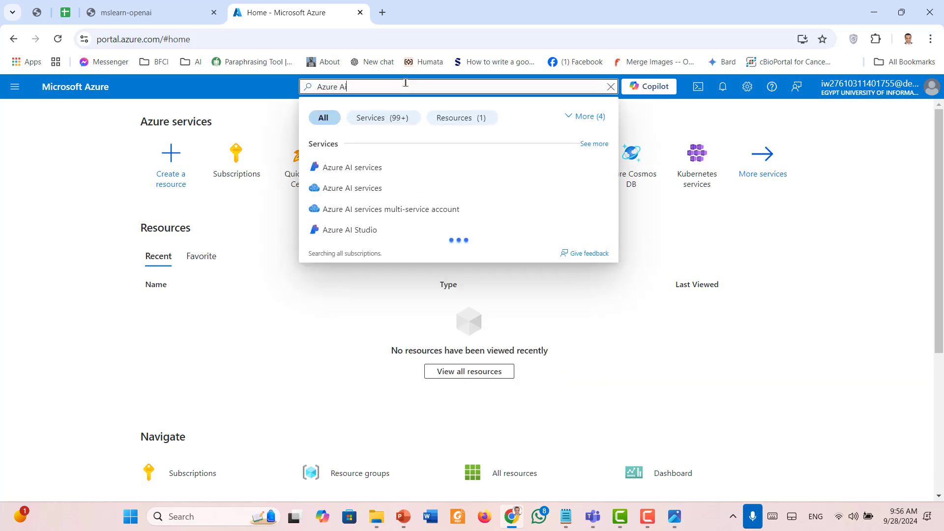
text( re)
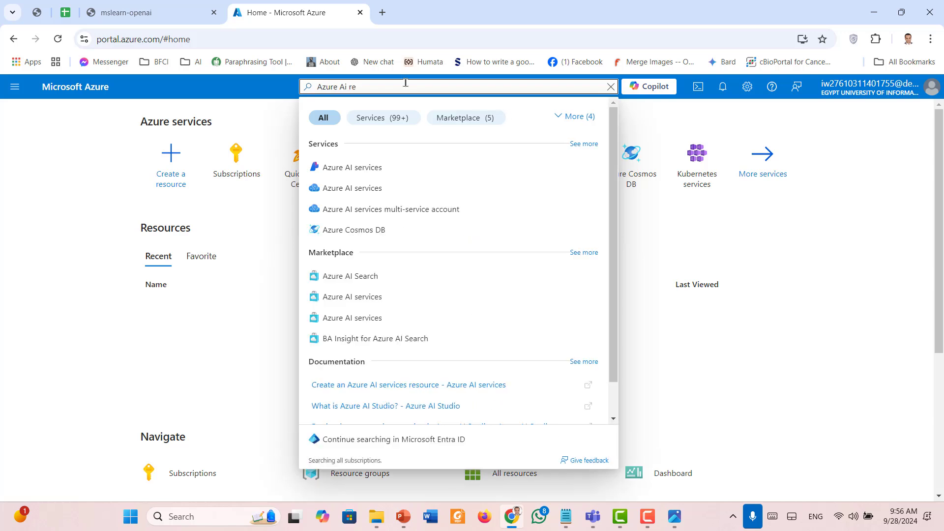
key(BackSpace)
key(BackSpace)
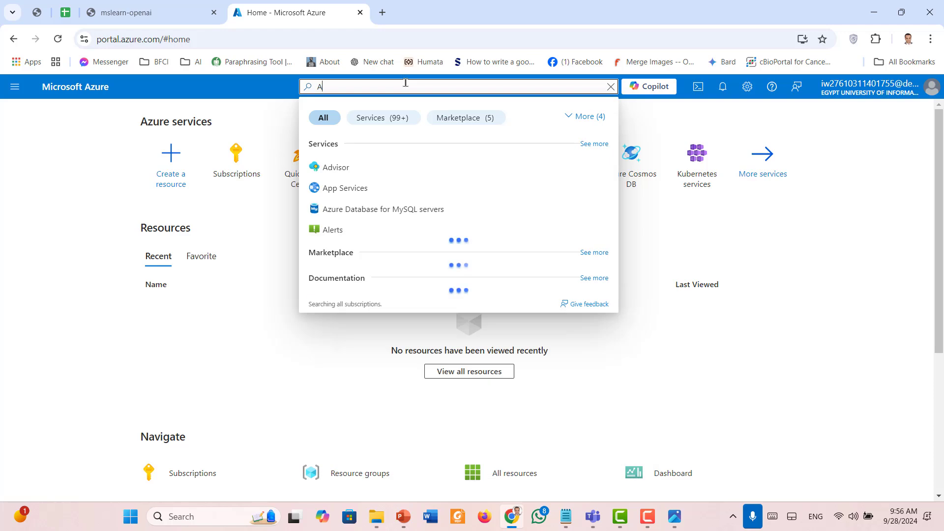
click(60, 226)
- Copy "Azure OpenAI" from the exercise instructions, search for it in the Azure portal and open the Azure OpenAI service
click(124, 12)
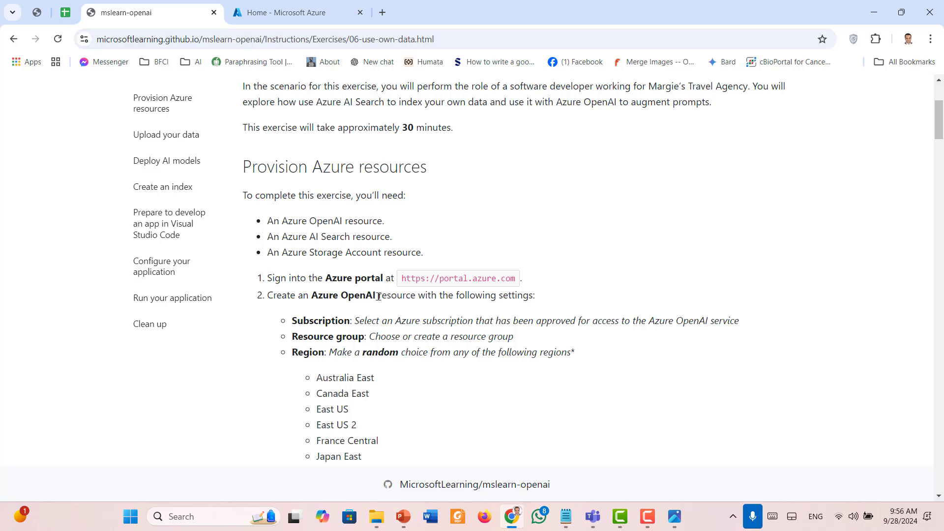
drag(378, 296, 312, 298)
key(ctrl+c)
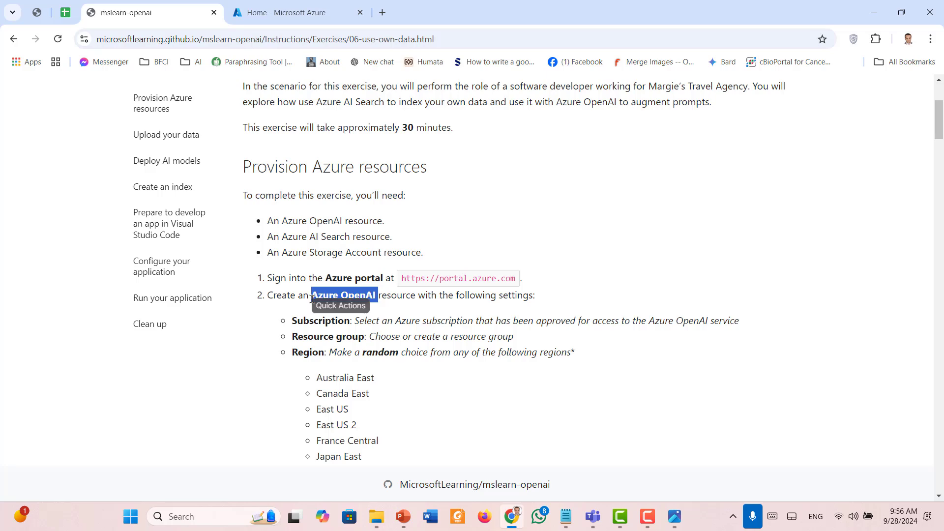
click(302, 10)
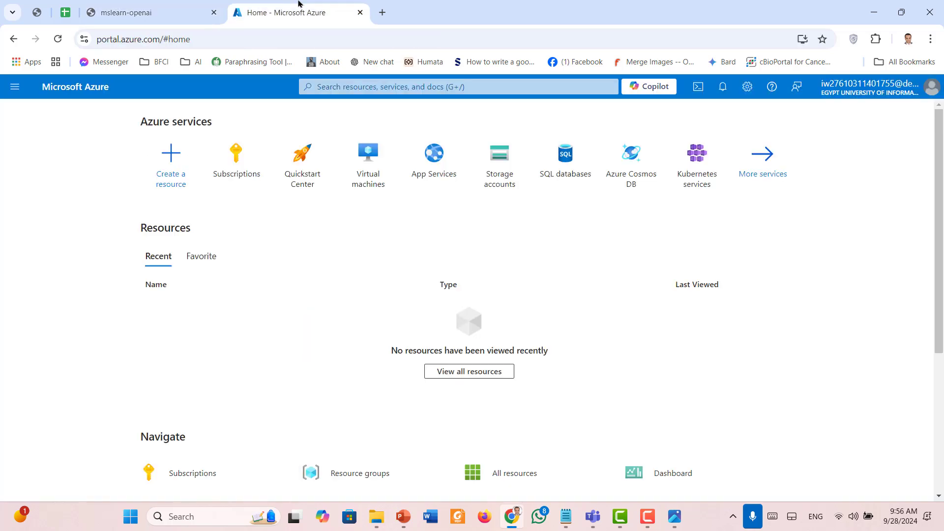
click(348, 86)
key(ctrl+v)
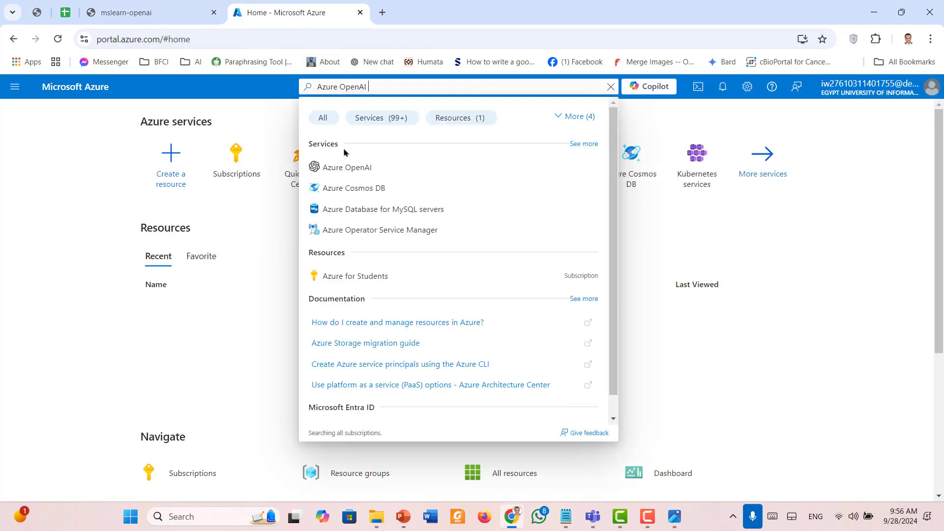
click(378, 170)
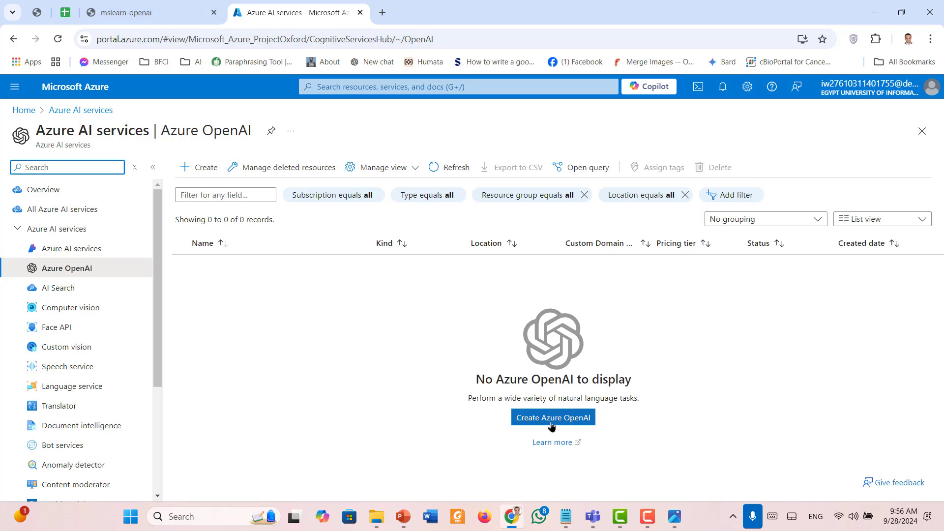
- Start creating an Azure OpenAI resource and assign it a new resource group named RAG
click(551, 423)
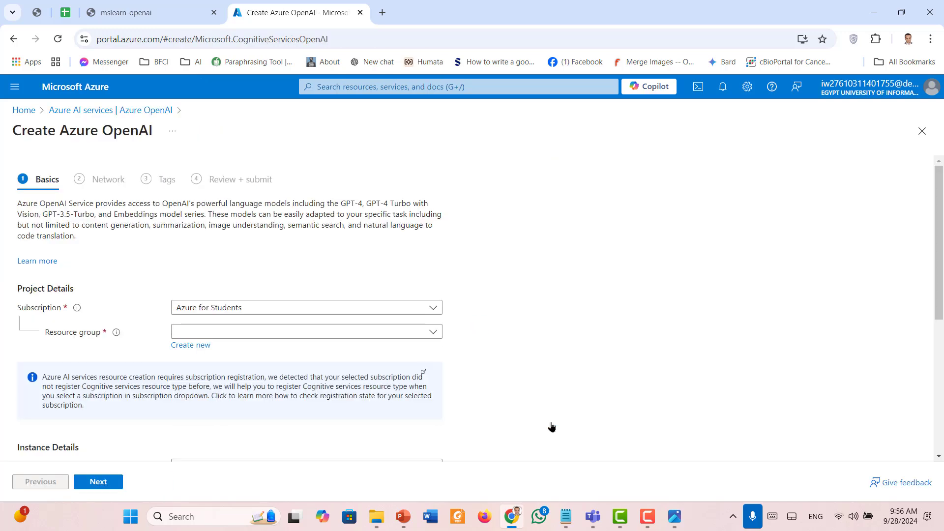
scroll(486, 344, down, 2)
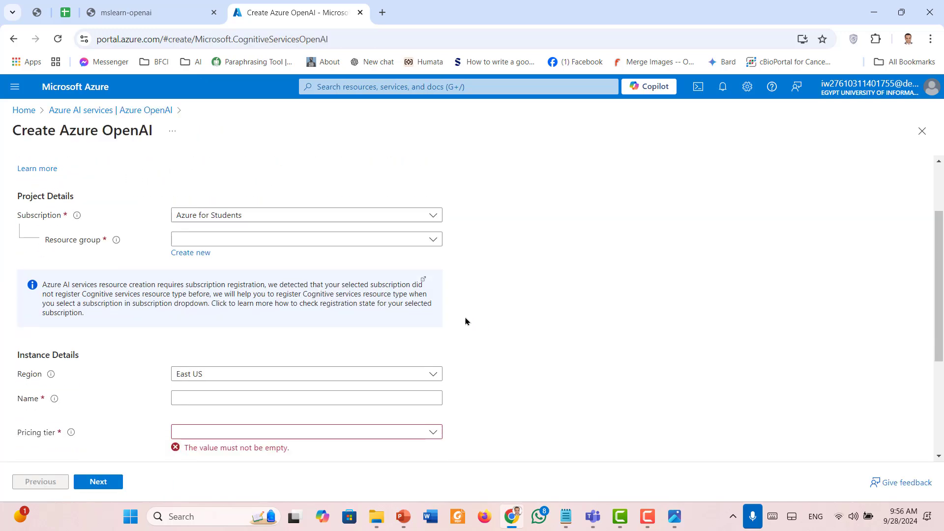
click(433, 240)
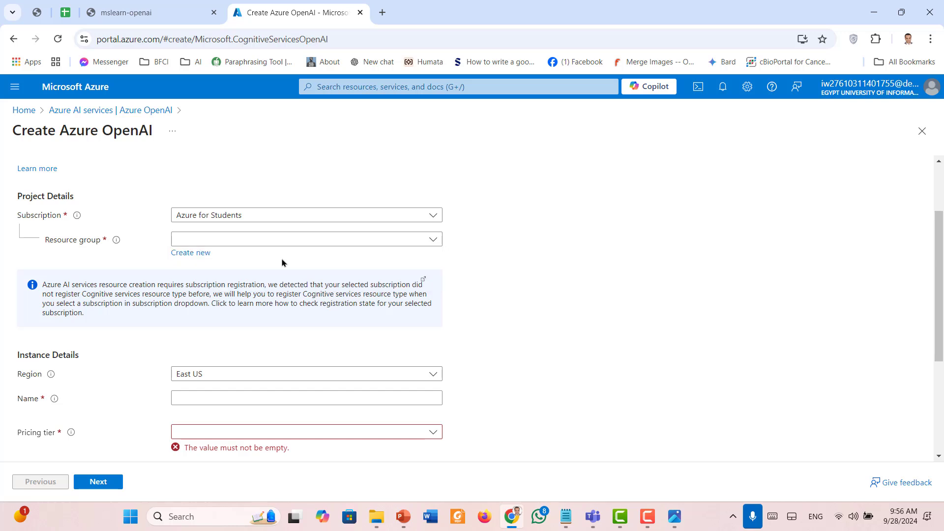
click(186, 253)
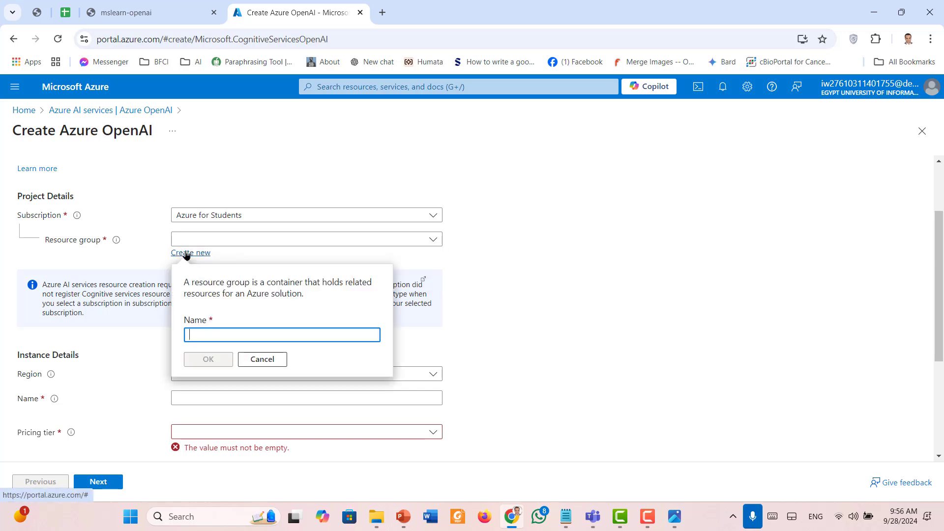
text(RAG)
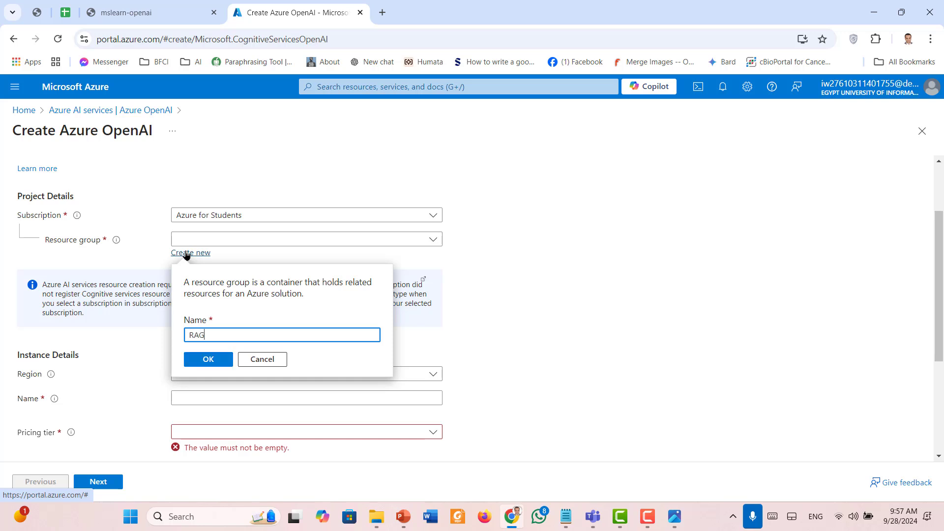
click(213, 363)
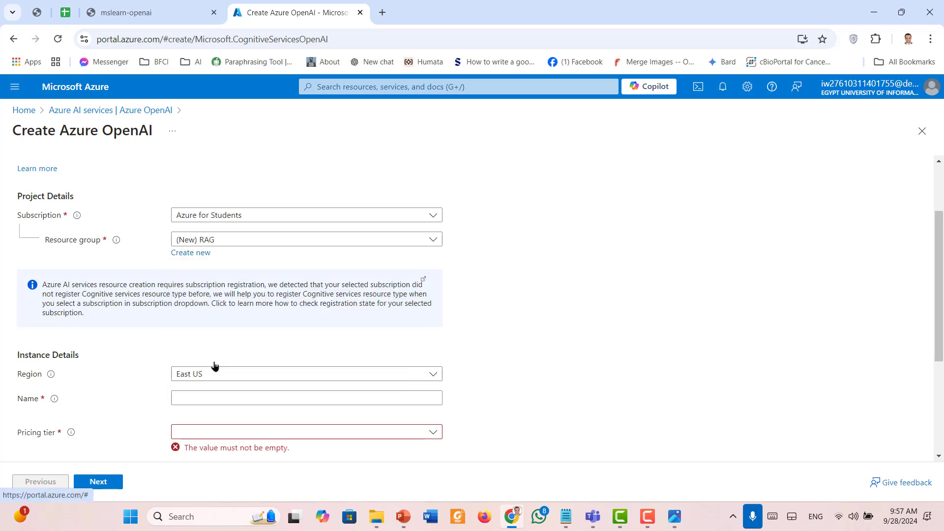
- Try to name the Azure OpenAI instance RAG
scroll(481, 311, down, 1)
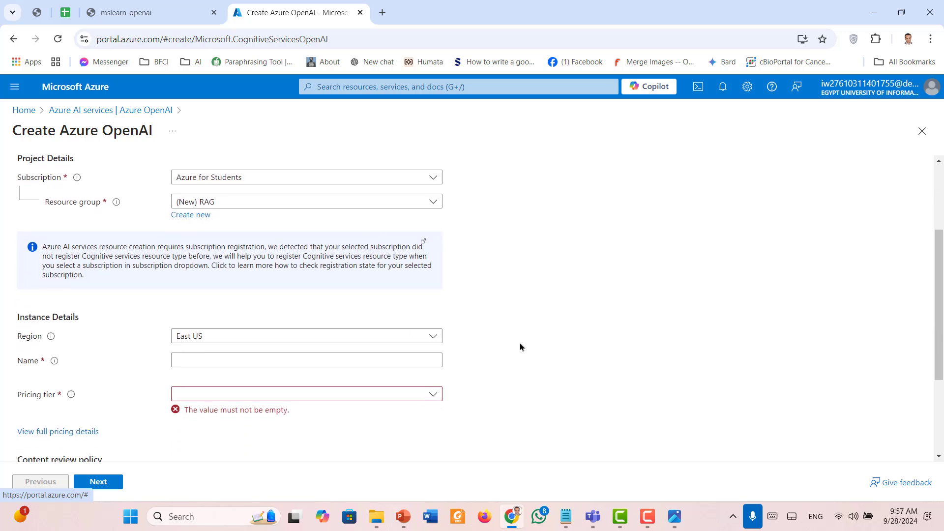
scroll(521, 348, down, 1)
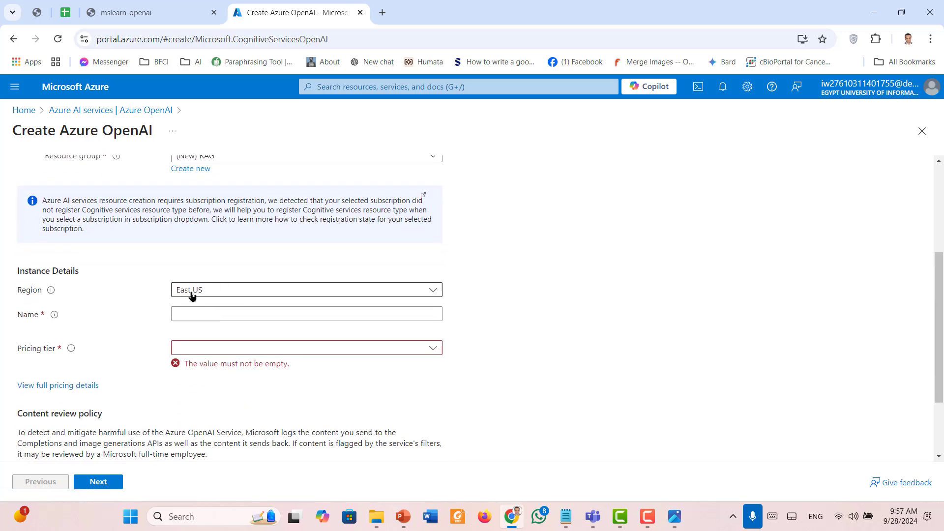
click(298, 311)
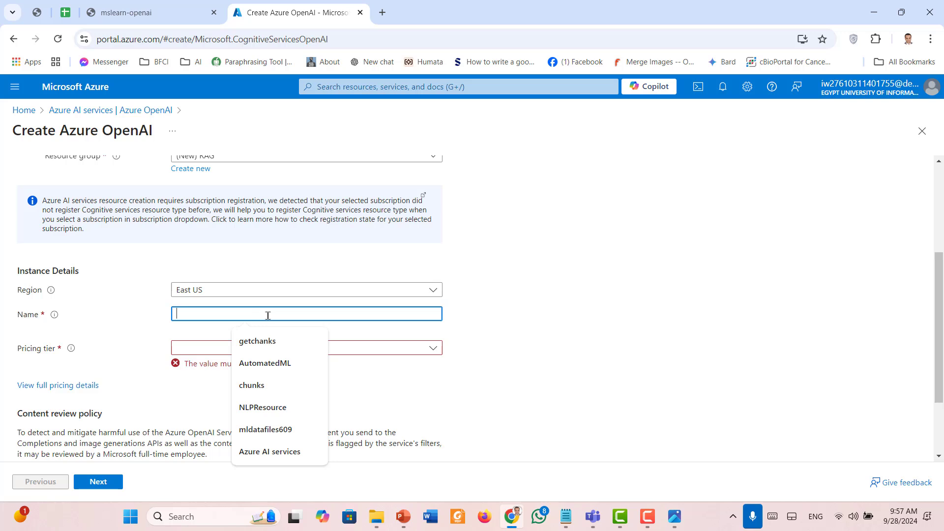
text(RAG)
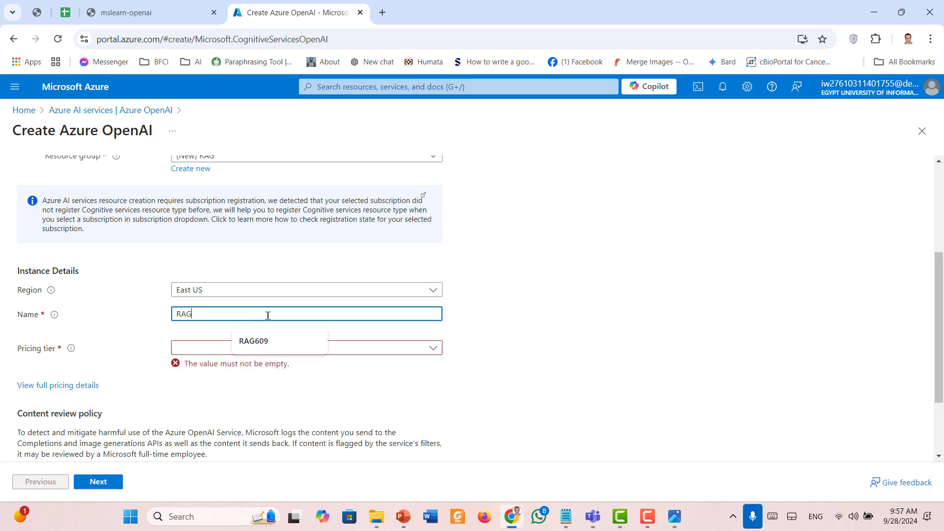
click(516, 351)
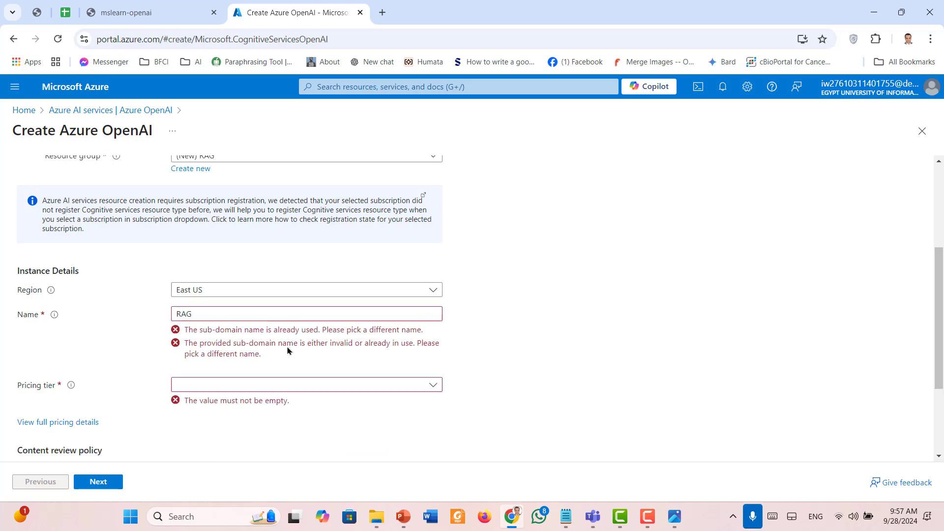
- Try to use rag609 as the name of the Azure OpenAI instance
click(249, 315)
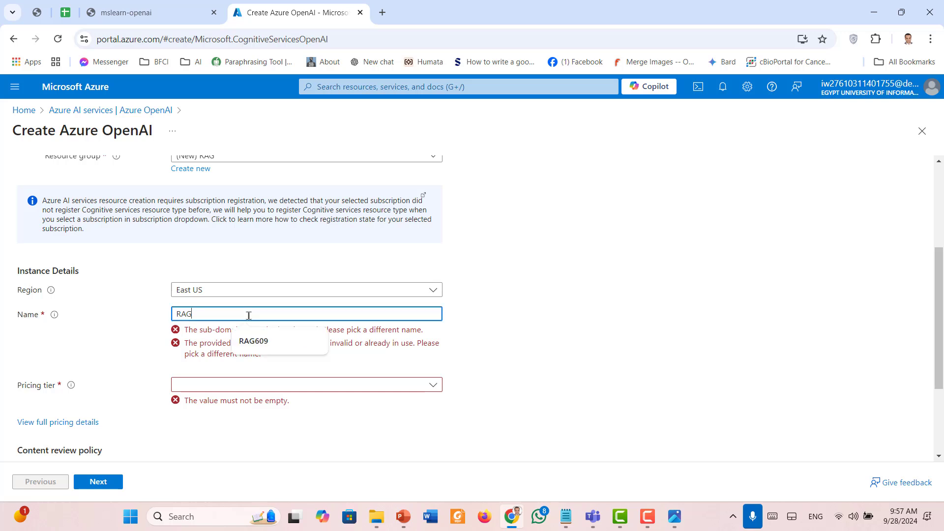
key(BackSpace)
key(BackSpace)
key(BackSpace)
text(ra)
click(545, 352)
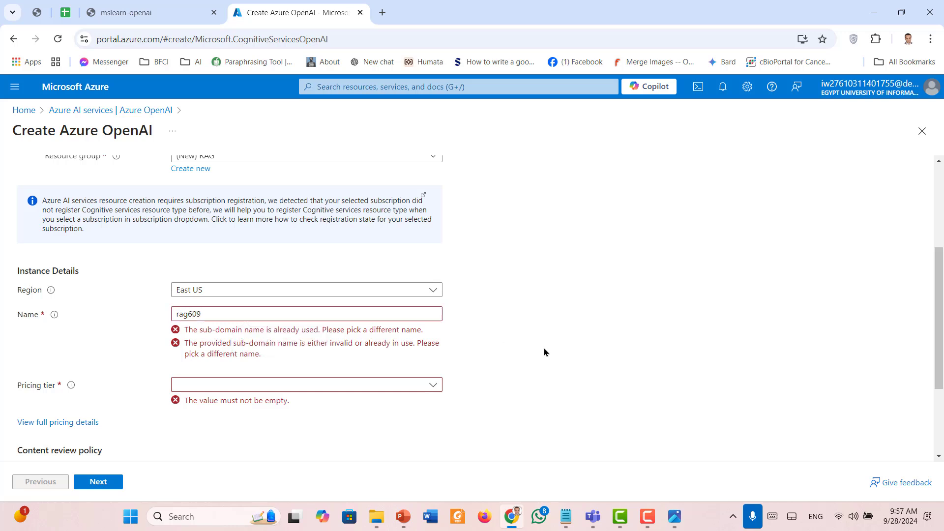
click(236, 386)
- Name the Azure OpenAI instance rag1111 and set its pricing tier to Standard S0
click(230, 317)
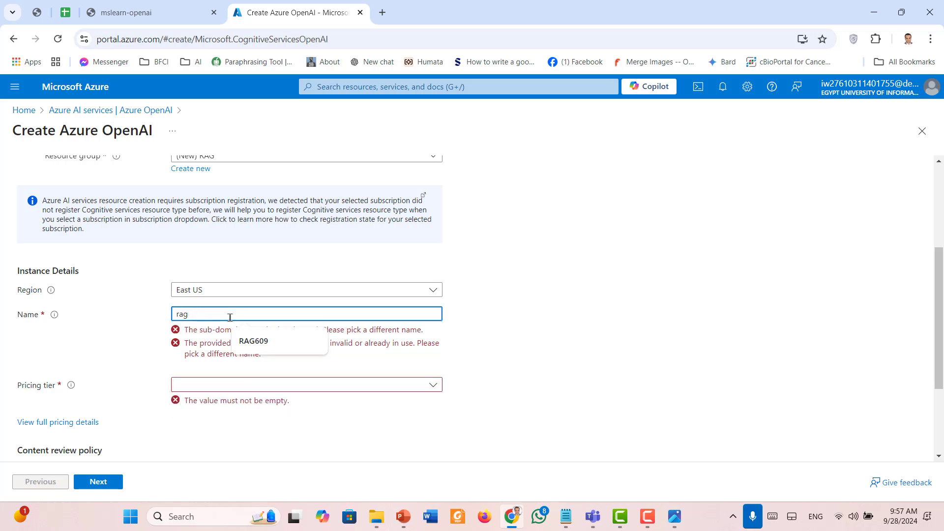
key(Escape)
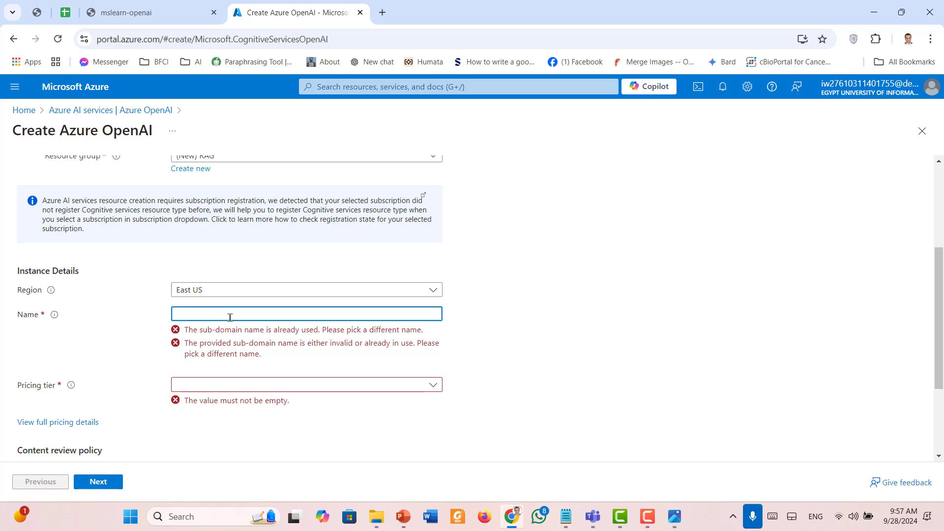
text(r)
key(BackSpace)
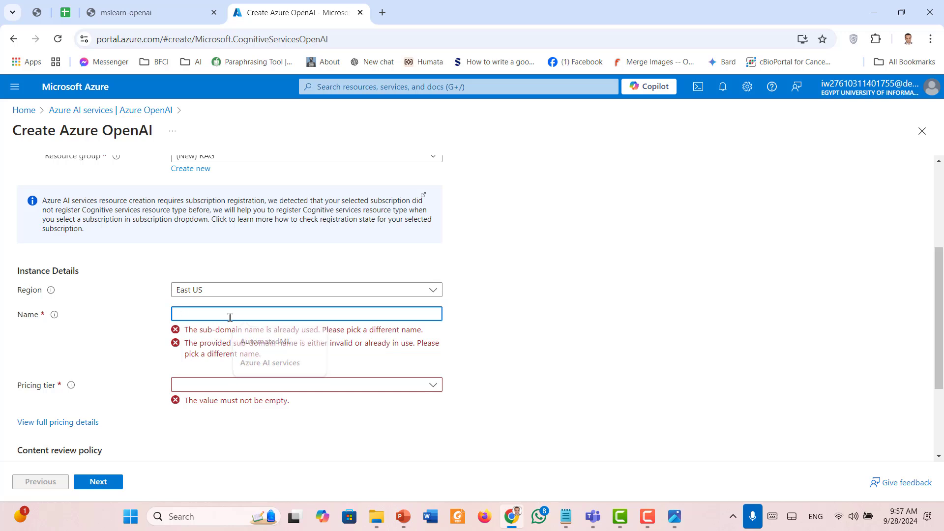
text(r)
key(BackSpace)
text(rag)
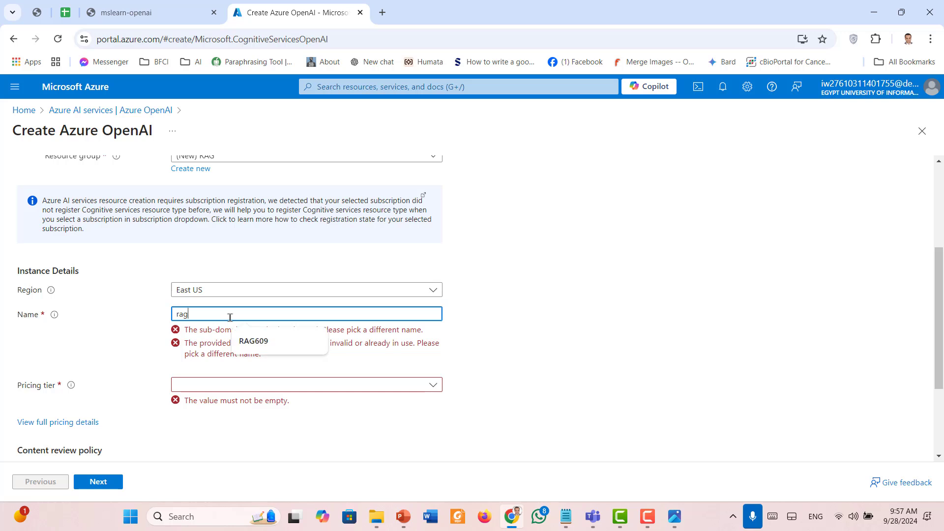
text(1)
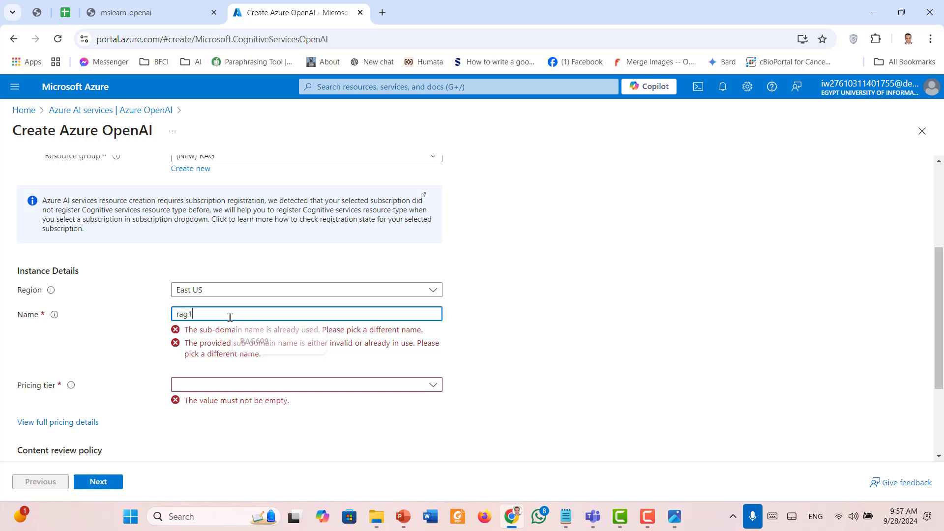
text(111)
click(502, 352)
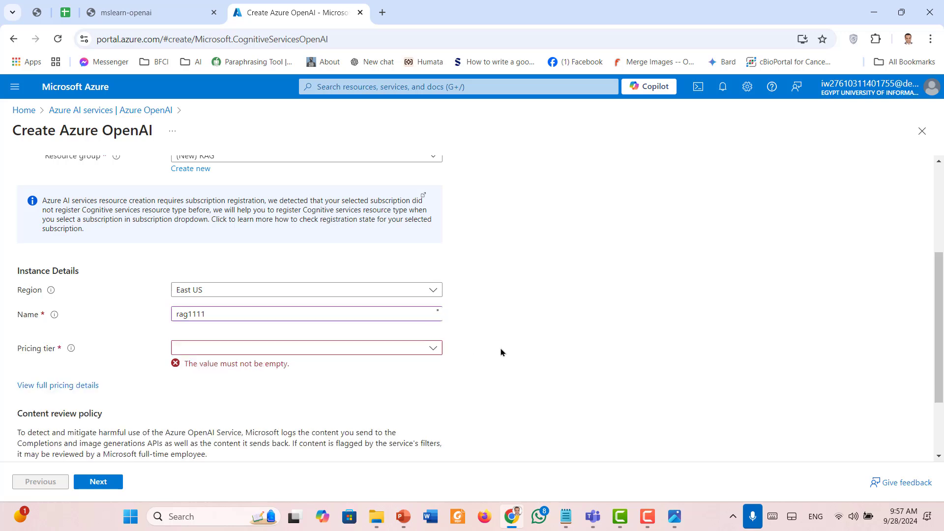
click(255, 352)
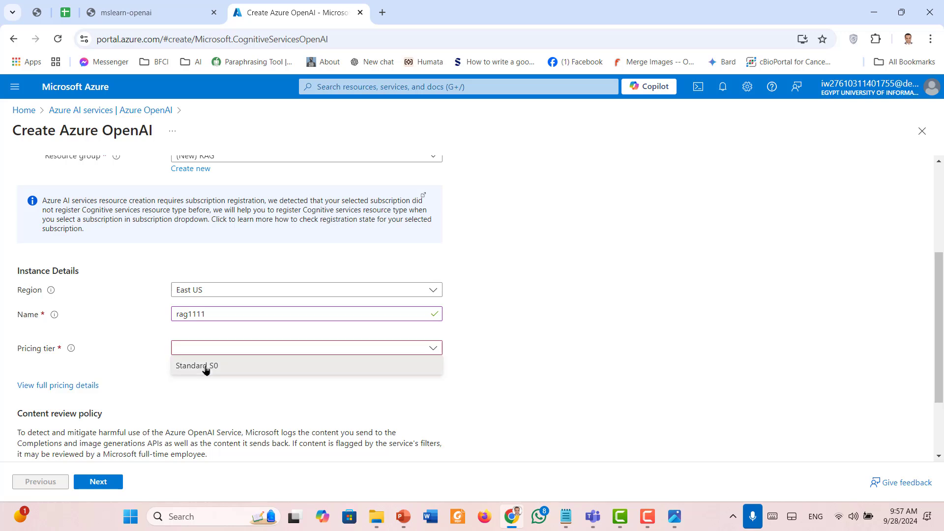
click(209, 366)
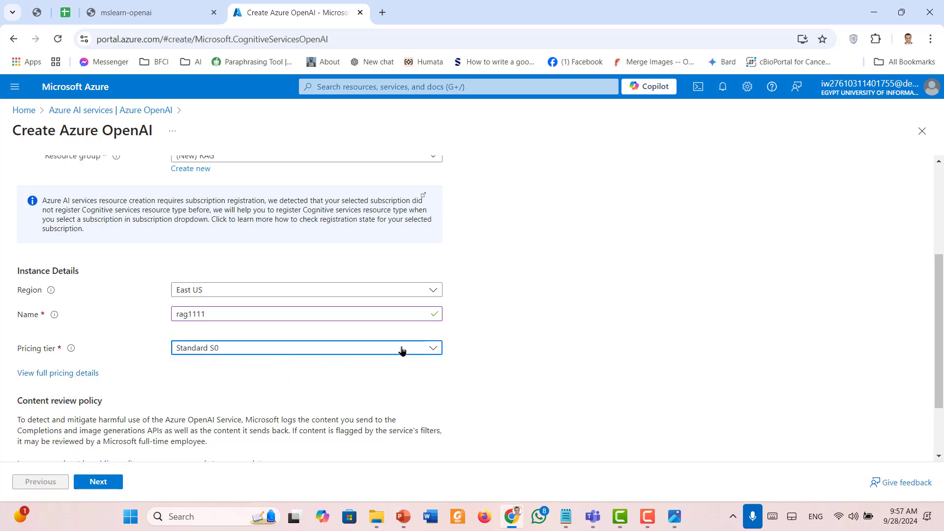
- Examine the full Azure OpenAI Service pricing details, including the language model rates for East US, and return to the resource form
scroll(506, 332, down, 1)
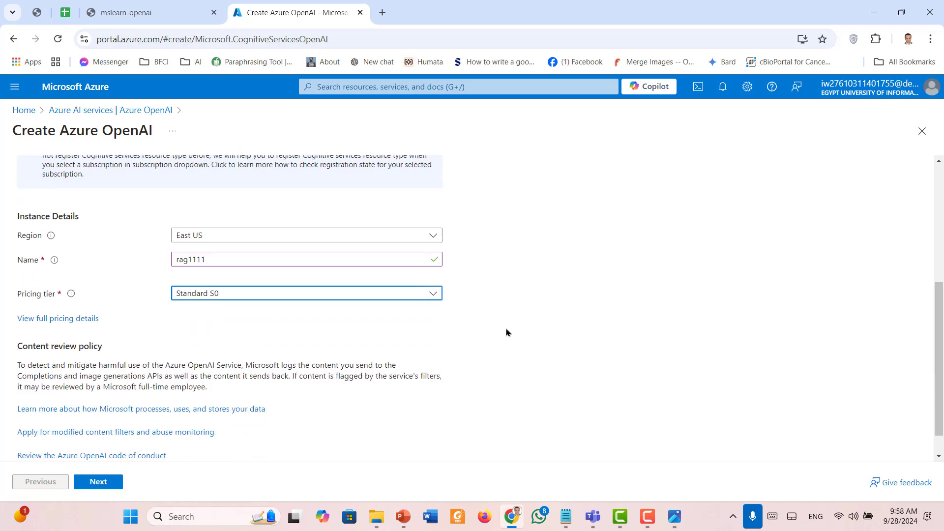
scroll(260, 315, down, 1)
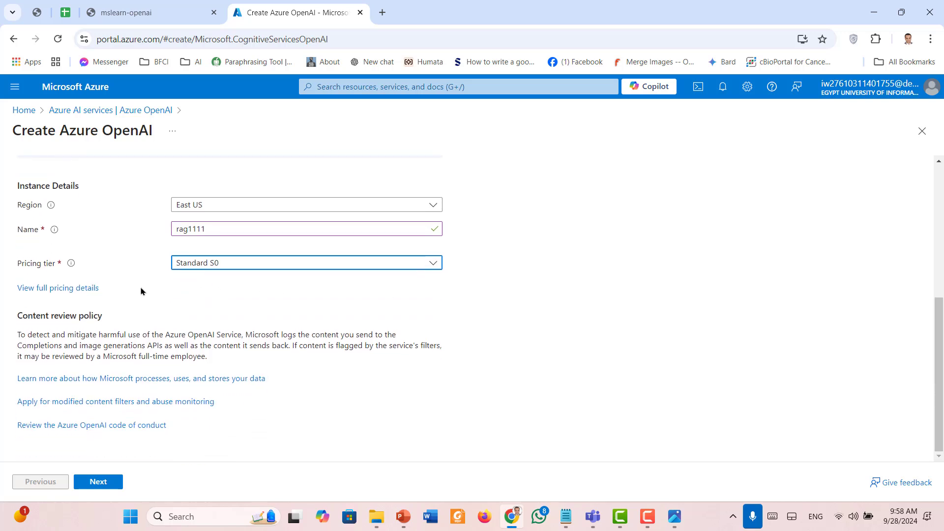
click(68, 290)
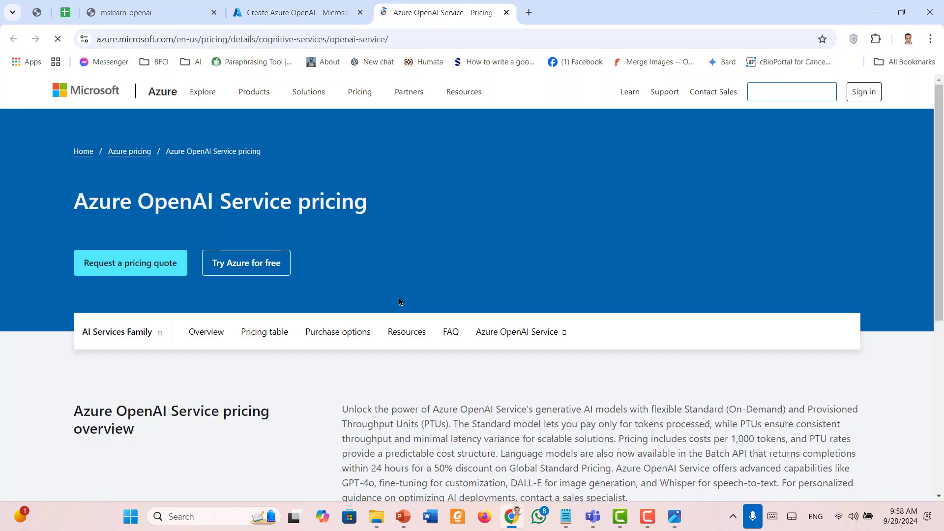
scroll(410, 395, down, 10)
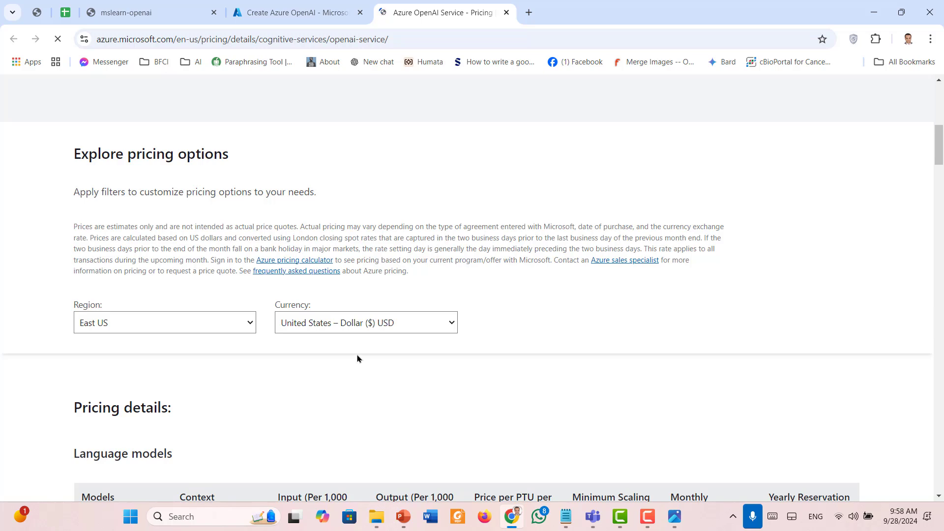
scroll(358, 359, down, 7)
scroll(358, 359, up, 2)
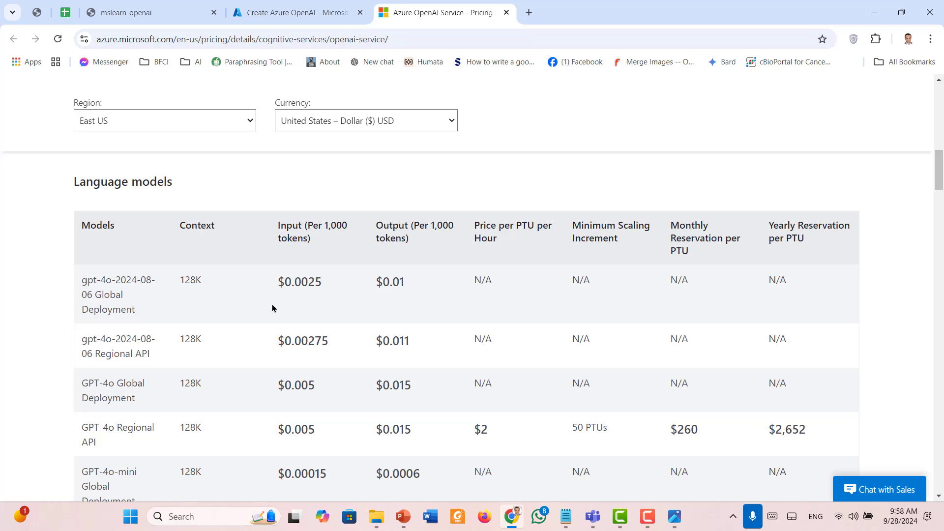
scroll(287, 311, down, 1)
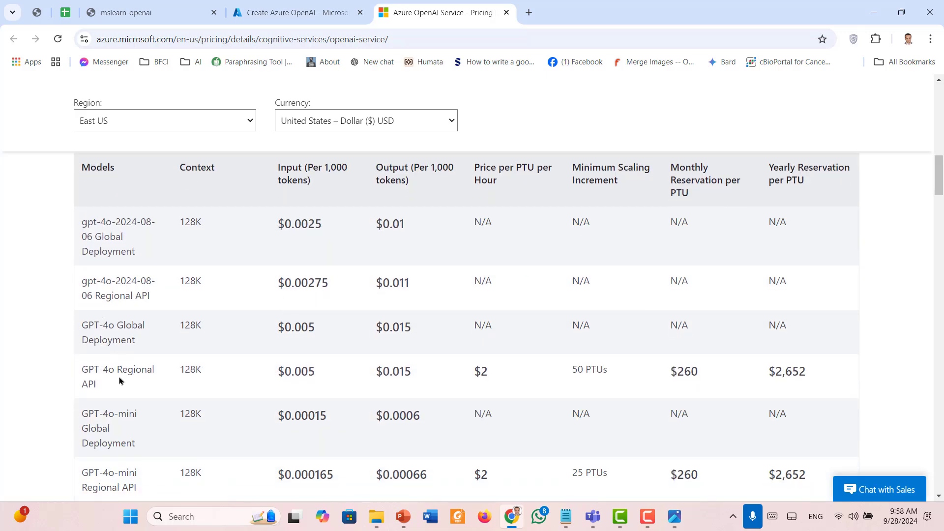
scroll(127, 405, down, 3)
scroll(272, 301, up, 7)
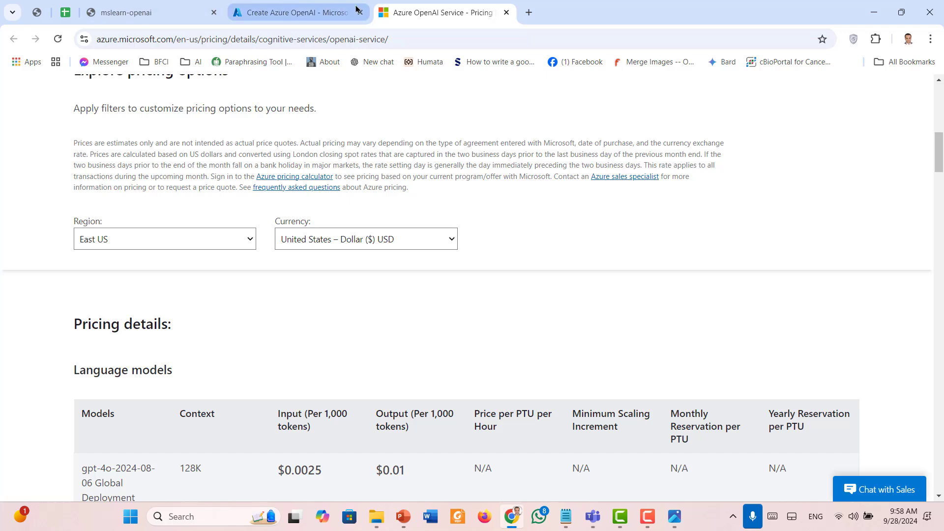
scroll(392, 259, up, 10)
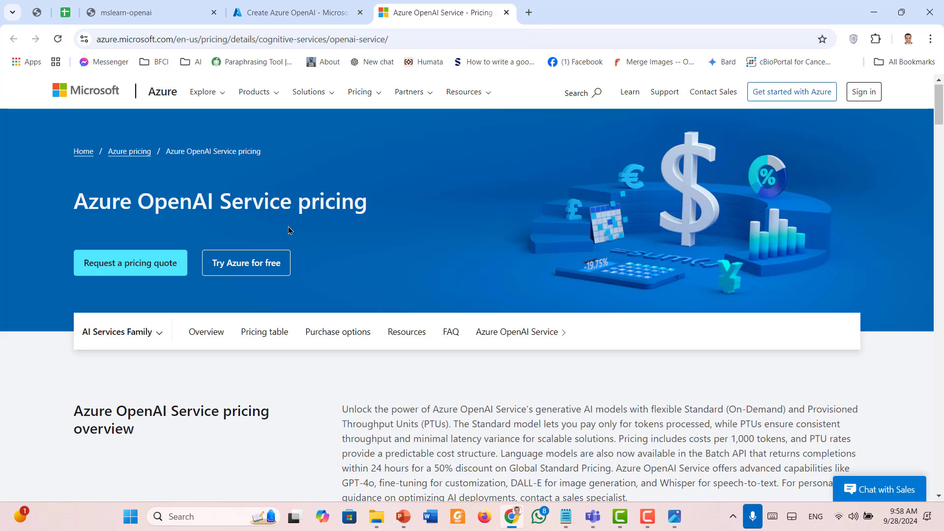
click(345, 11)
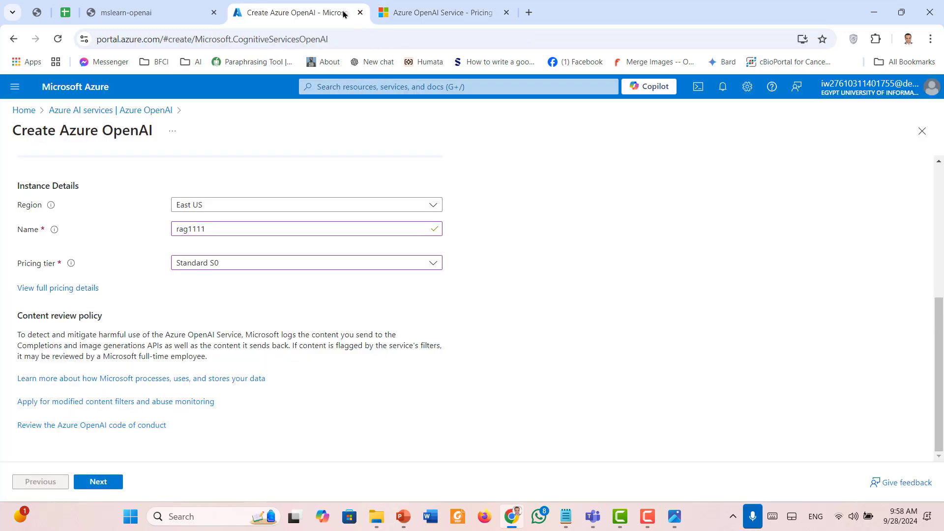
- Check the mslearn-openai exercise's region, name and pricing tier requirements for the Azure OpenAI resource, and return to the resource form
click(150, 15)
scroll(537, 419, down, 3)
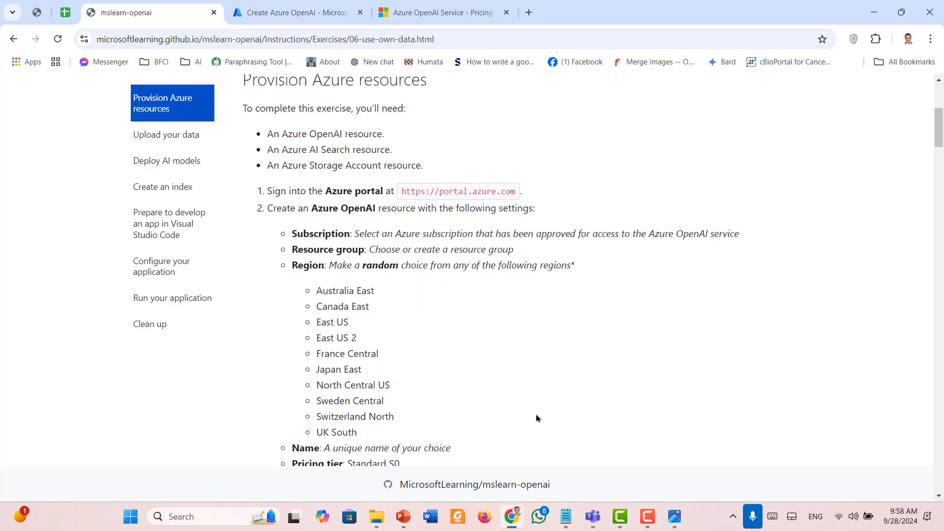
scroll(432, 310, down, 2)
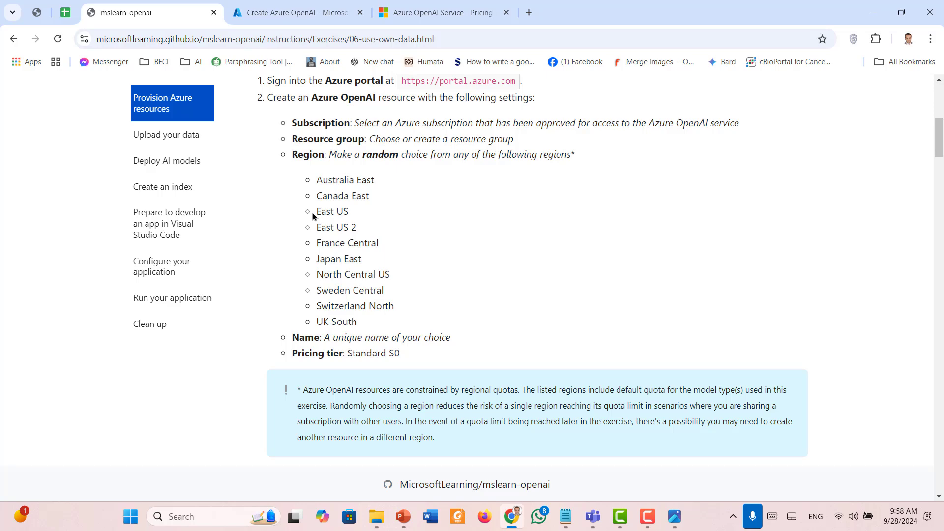
drag(314, 213, 350, 213)
click(433, 330)
scroll(432, 329, down, 1)
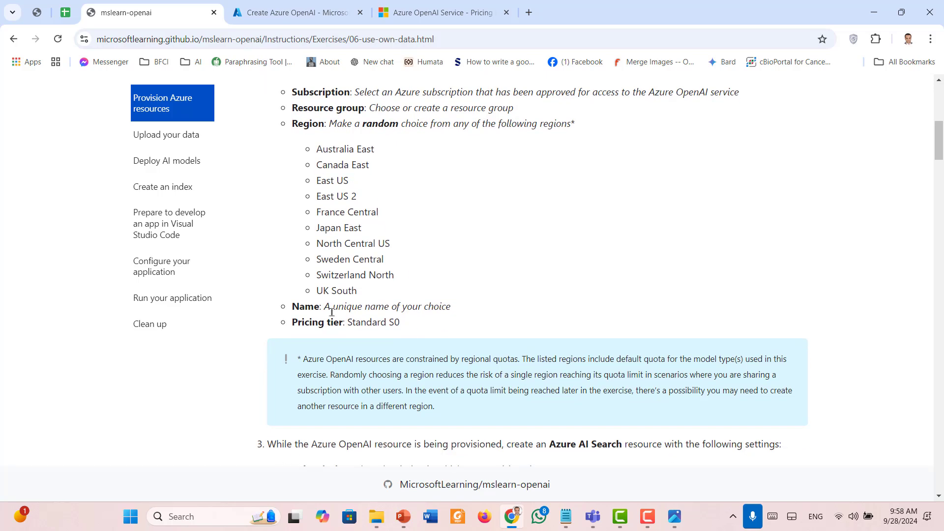
scroll(437, 310, down, 4)
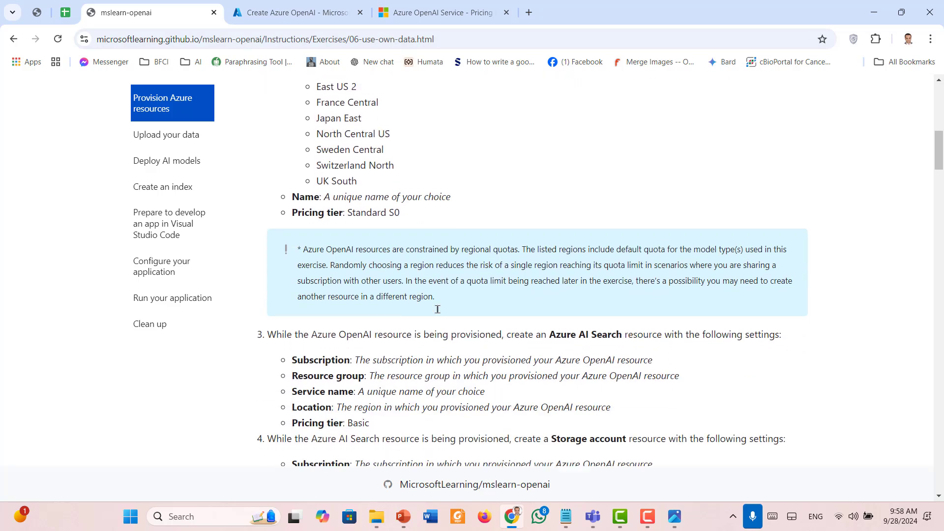
click(295, 11)
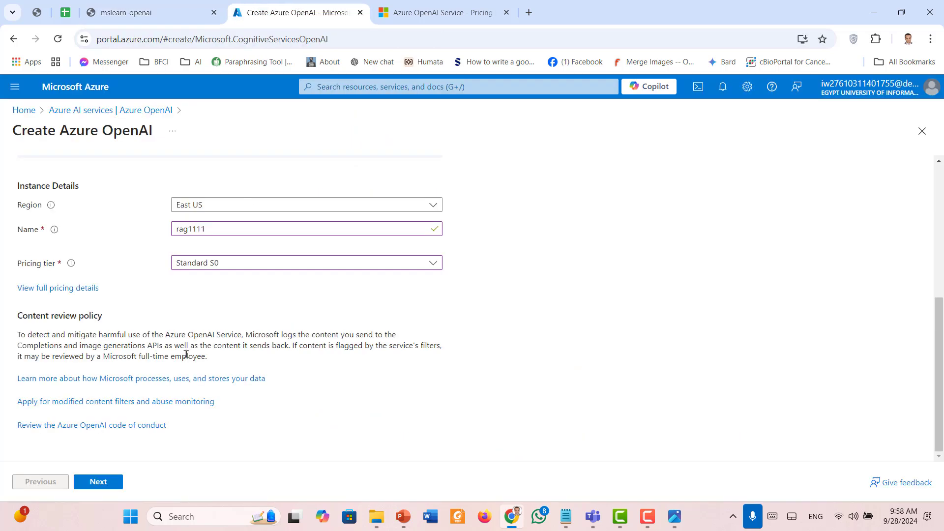
- Keep access from all networks and no added tags, advance the Azure OpenAI resource to its final review, and close the pricing page
click(99, 481)
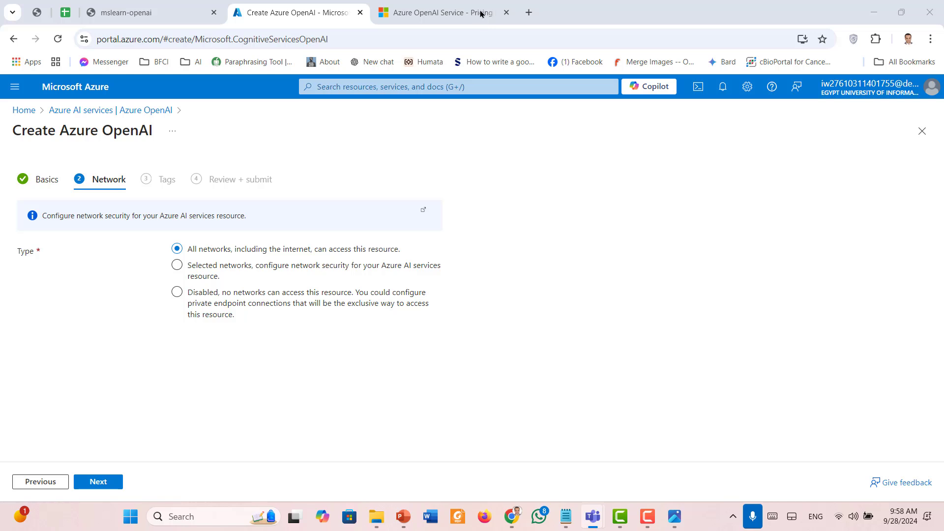
click(506, 12)
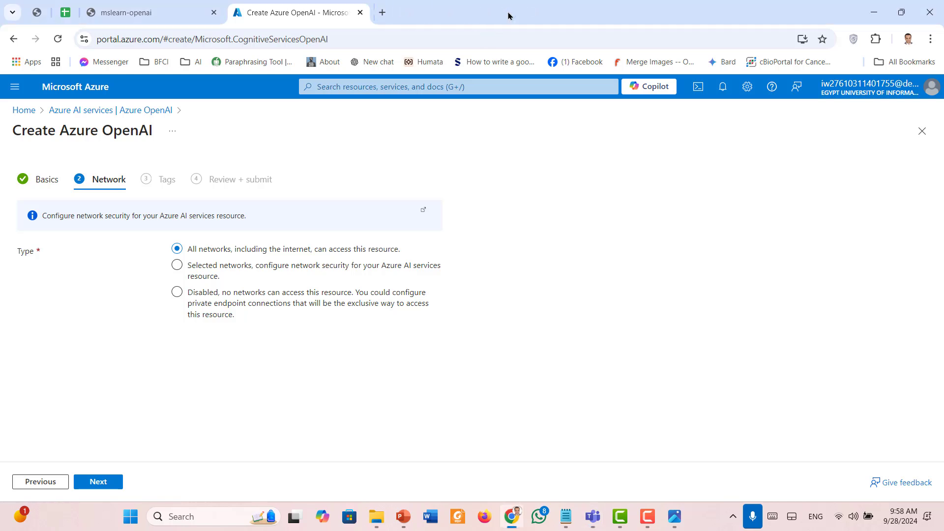
click(100, 483)
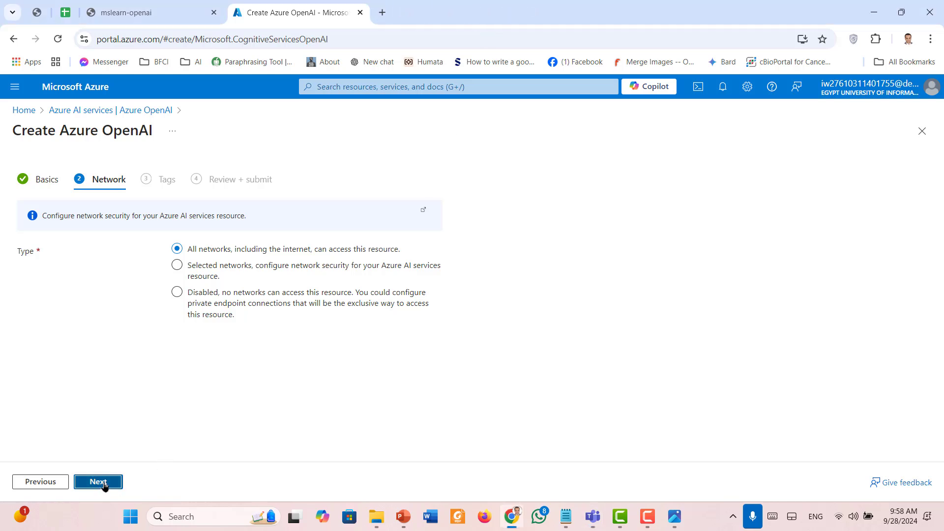
click(104, 486)
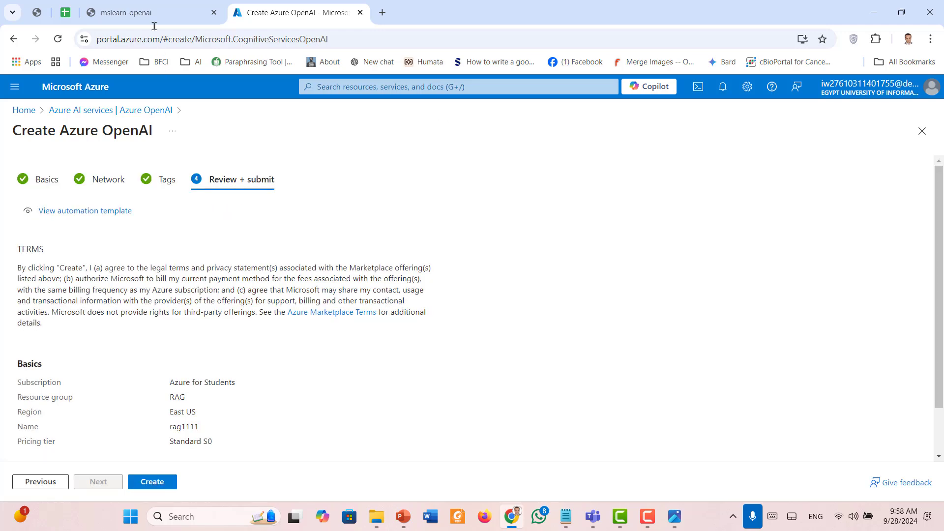
- Copy the resource name "Azure AI Search" from step 3 of the exercise instructions
click(148, 12)
scroll(573, 379, down, 2)
scroll(574, 379, down, 2)
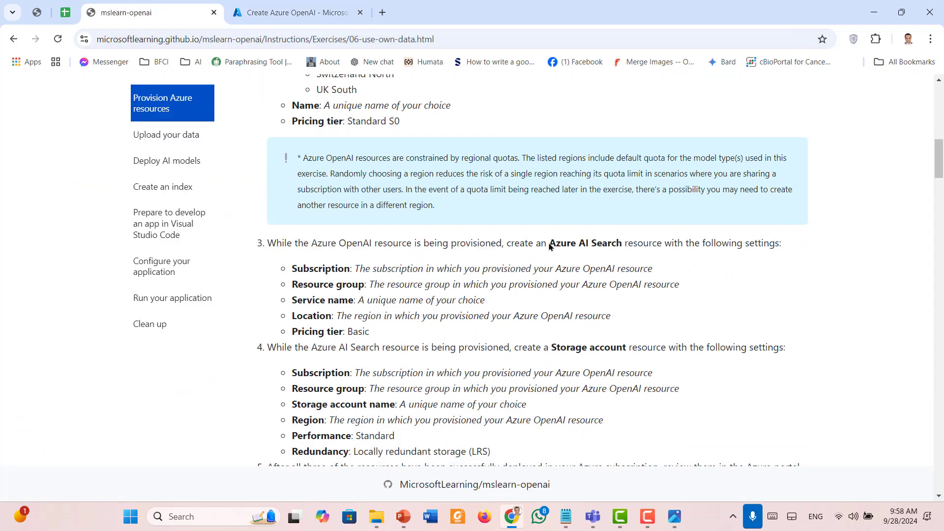
drag(549, 246, 623, 244)
key(ctrl+c)
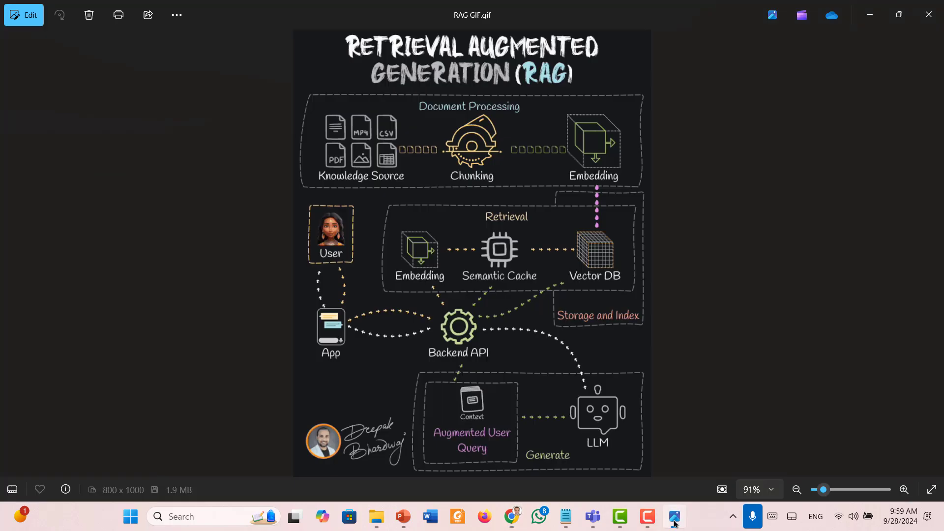
- Look at the RAG diagram in Photos, return to the browser, and create the reviewed Azure OpenAI resource
click(674, 516)
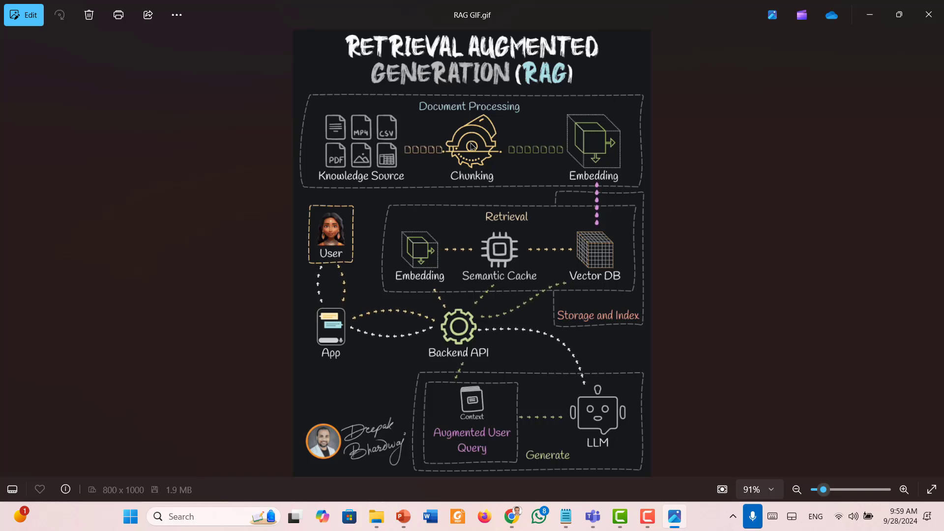
click(515, 522)
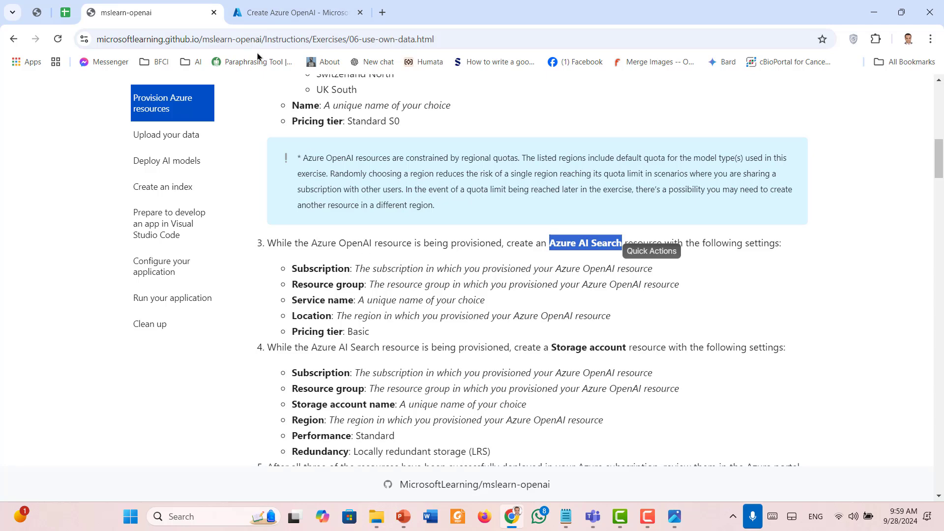
click(270, 6)
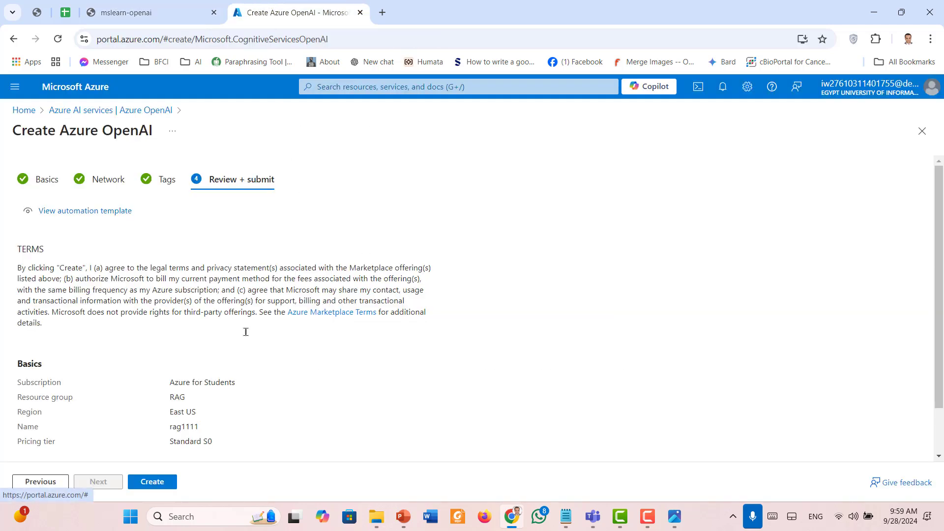
click(153, 484)
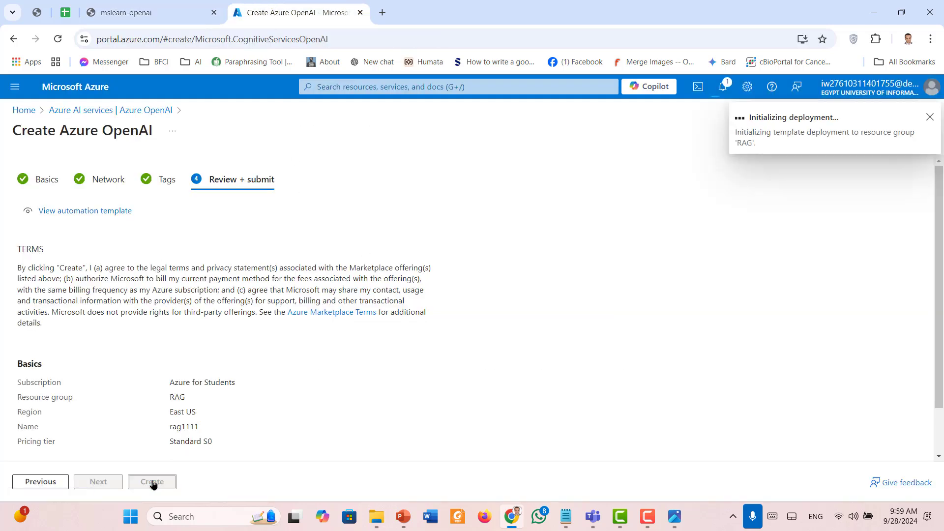
- Search the web for "azure portal", open the portal home through its sign-in in a separate tab, and close the landing page
click(382, 12)
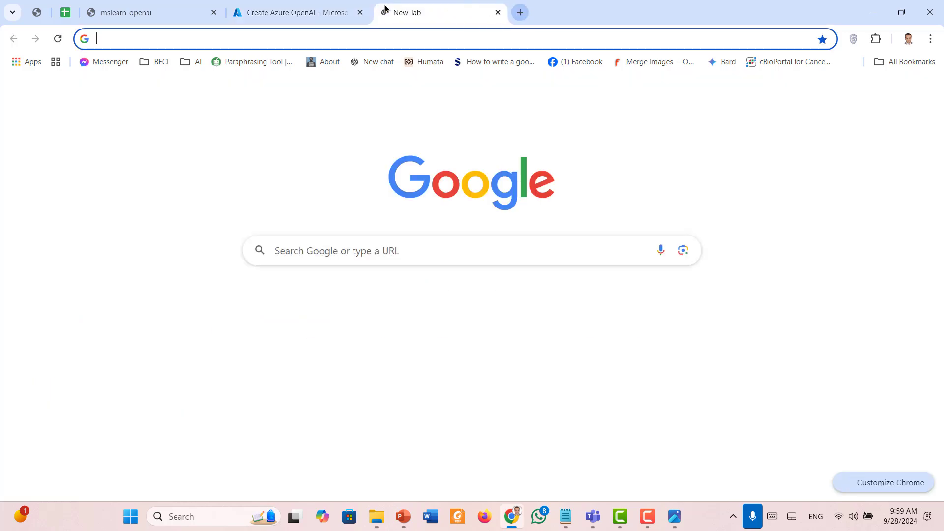
text(azure)
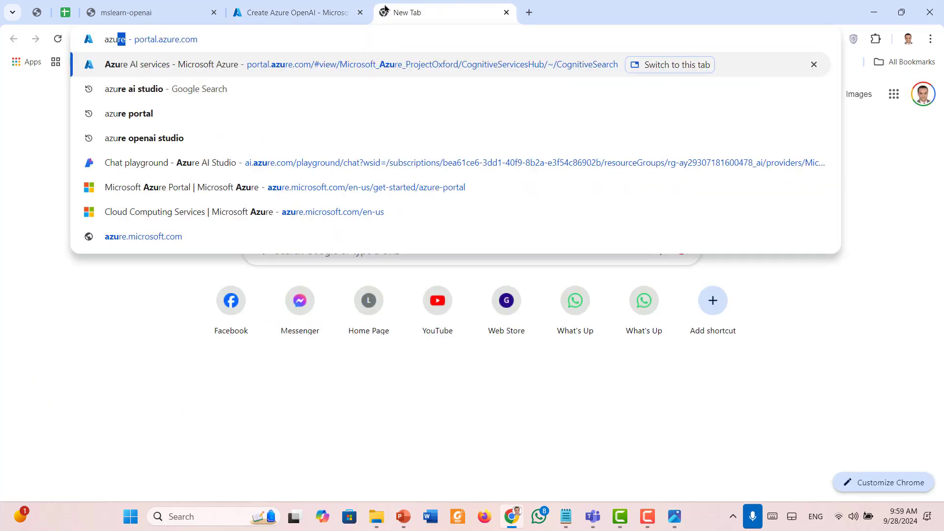
key(Down)
key(Down)
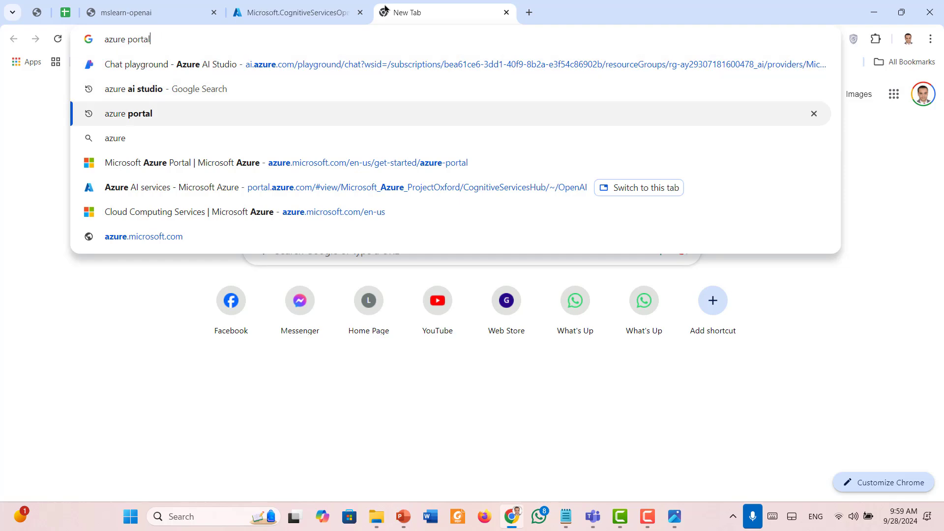
key(Return)
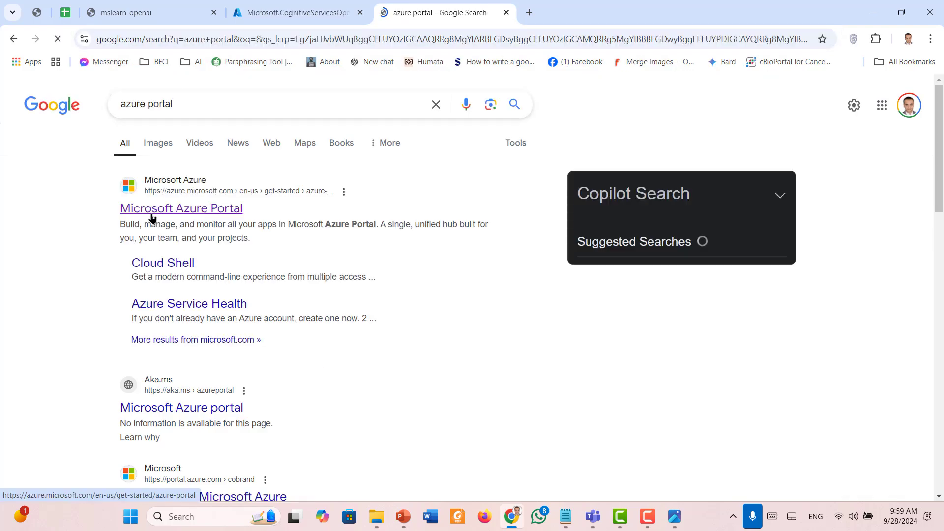
click(152, 218)
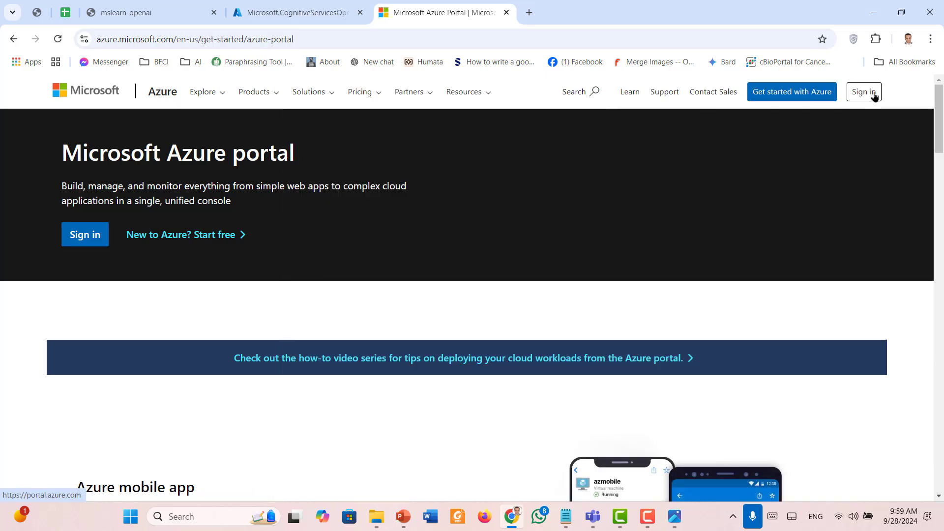
click(874, 96)
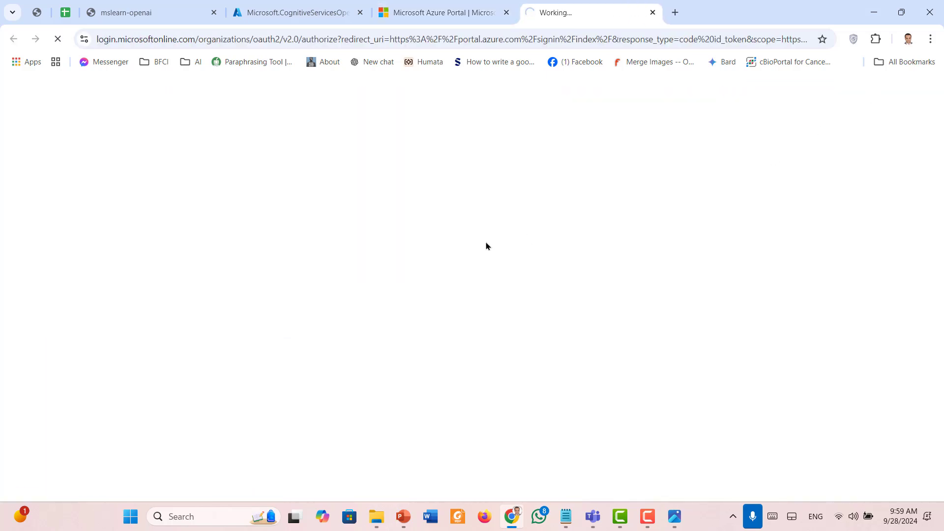
click(506, 12)
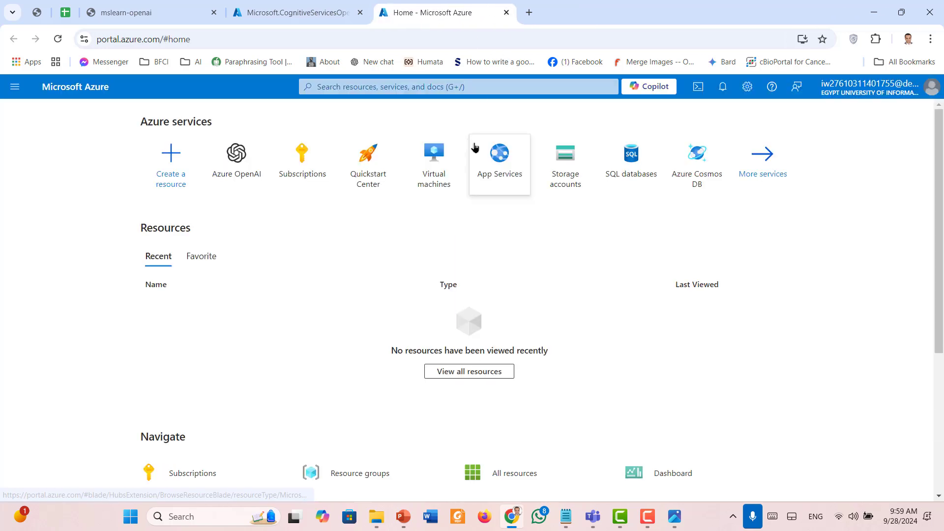
- Search the portal for "Azure AI Search", open the AI Search service, and start creating a search service
click(366, 88)
key(ctrl+v)
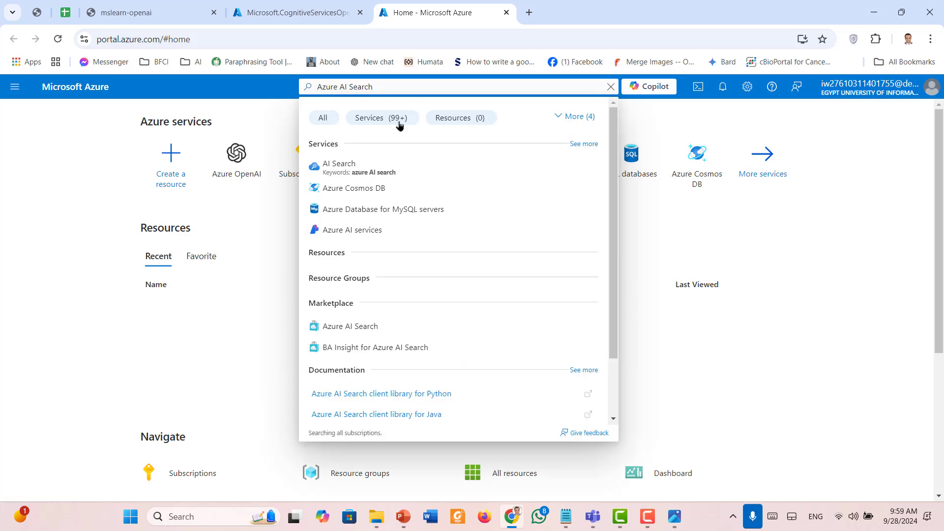
click(343, 169)
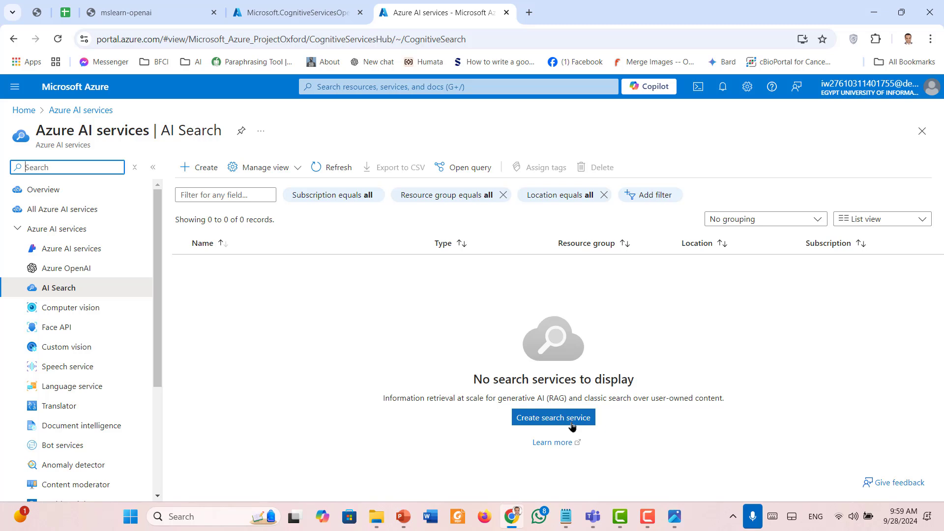
click(572, 426)
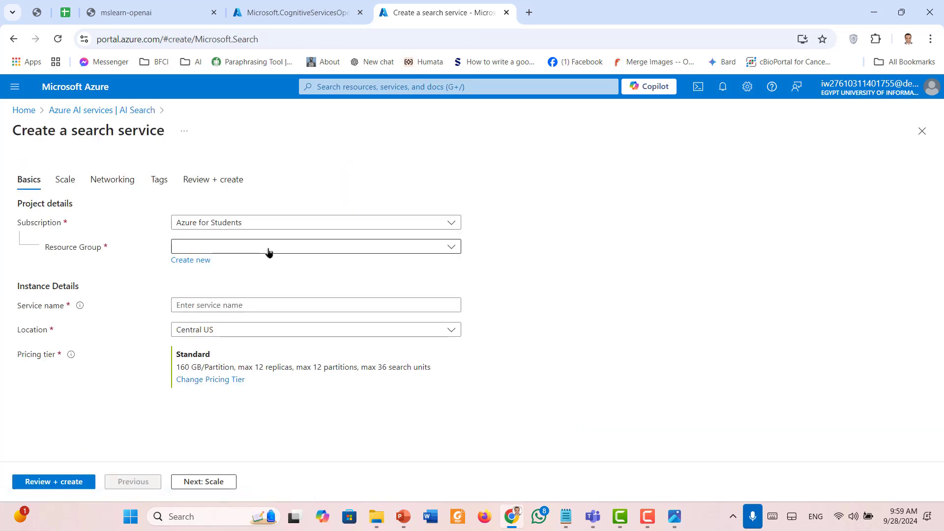
- Assign the search service to the RAG resource group and enter "getchanks" as its service name
click(274, 249)
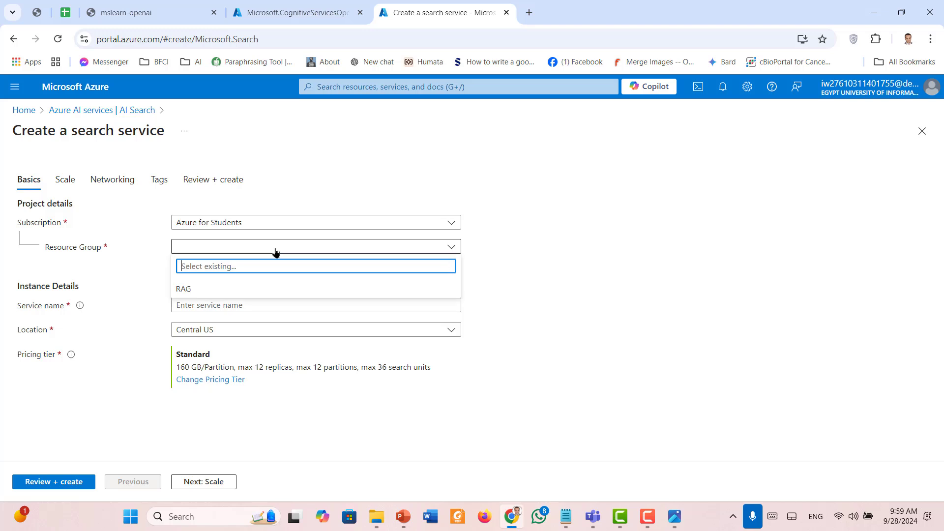
click(195, 293)
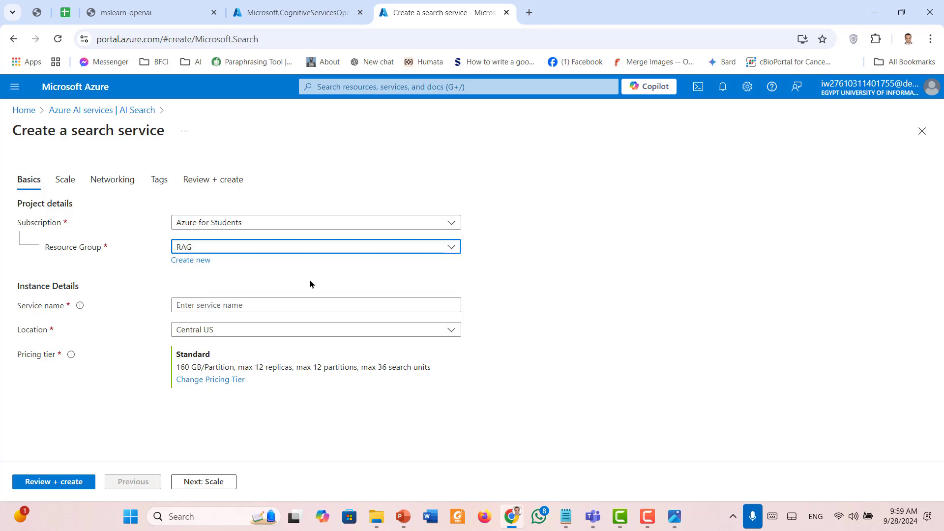
click(303, 305)
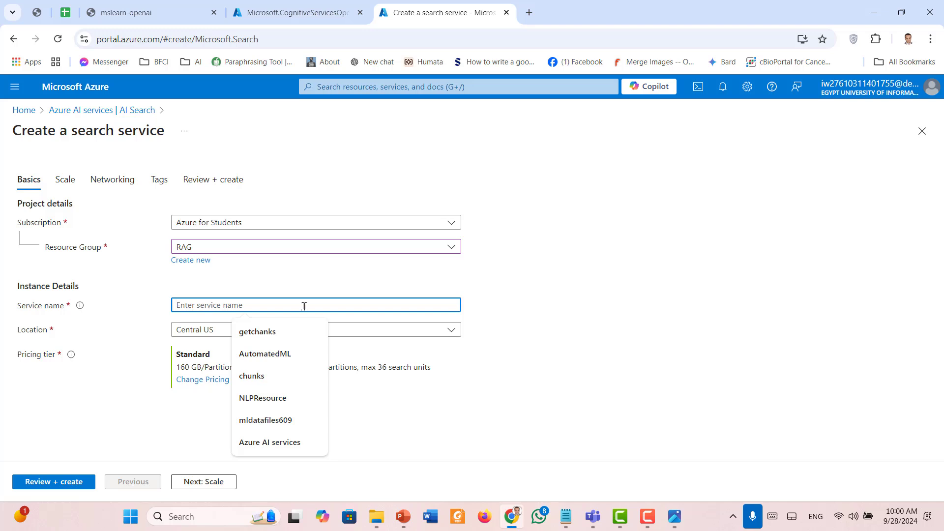
text(getchanks)
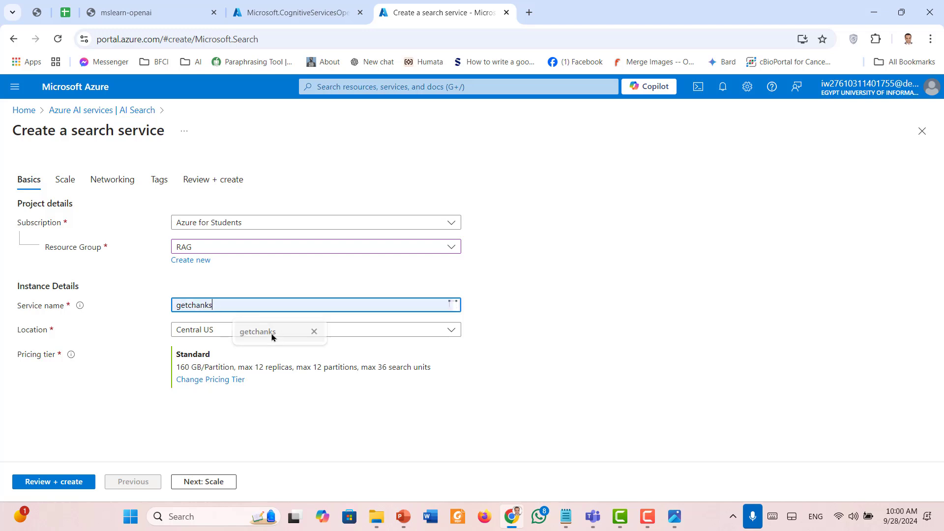
click(272, 332)
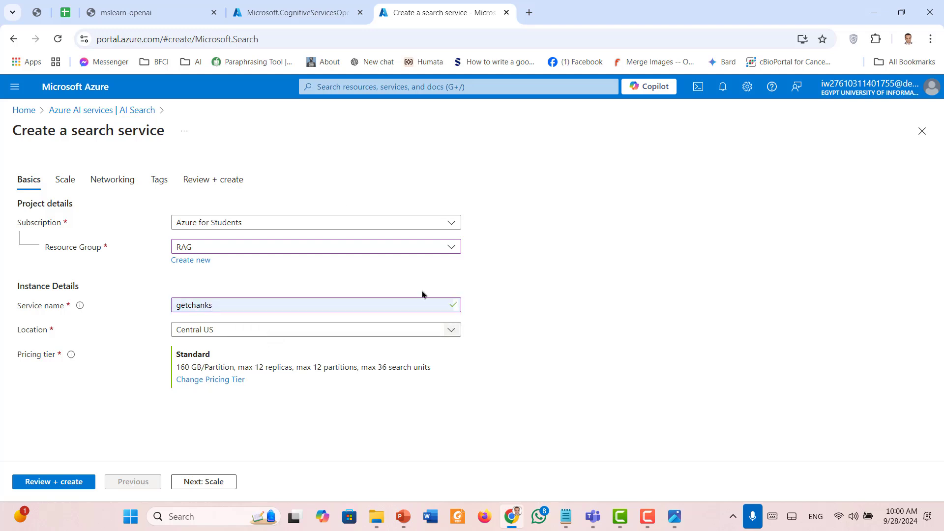
- Check the location requirement in the exercise instructions and set the search service's location to East US 2
click(134, 4)
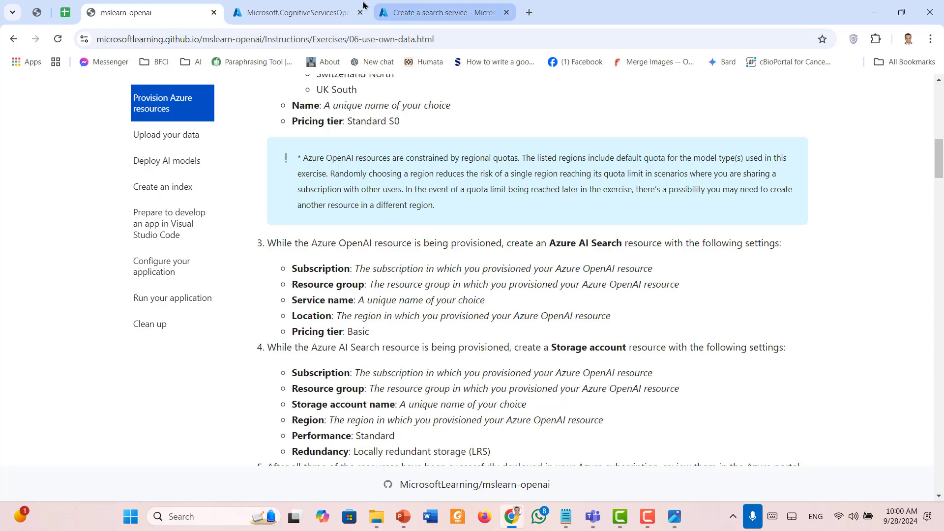
click(309, 6)
click(422, 4)
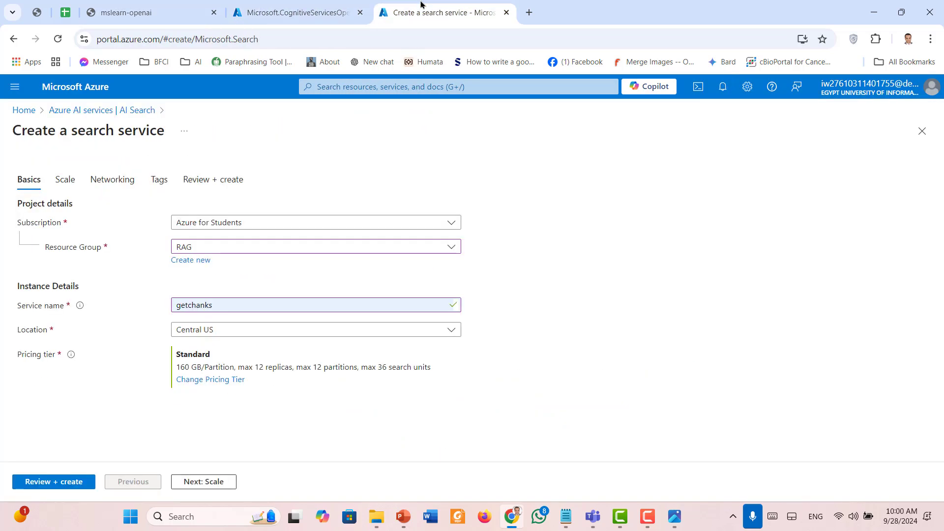
click(268, 336)
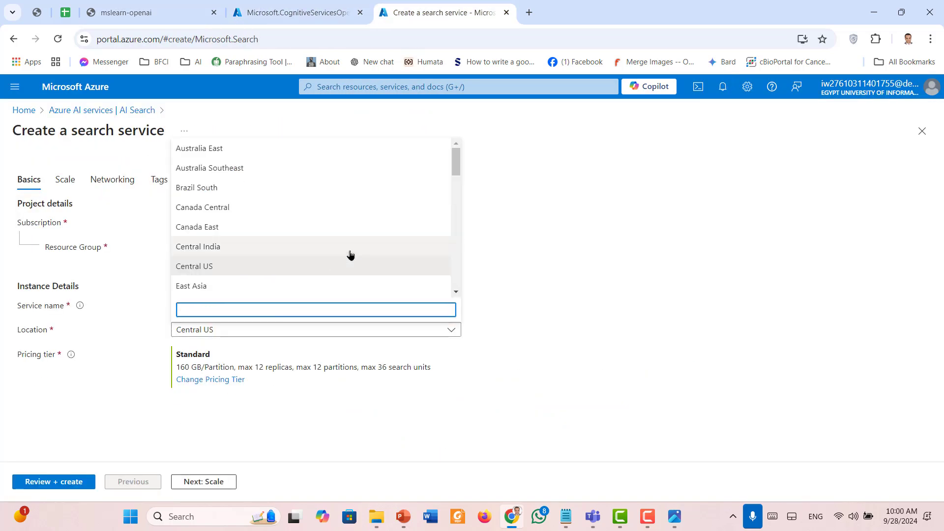
scroll(351, 254, down, 3)
scroll(350, 254, down, 1)
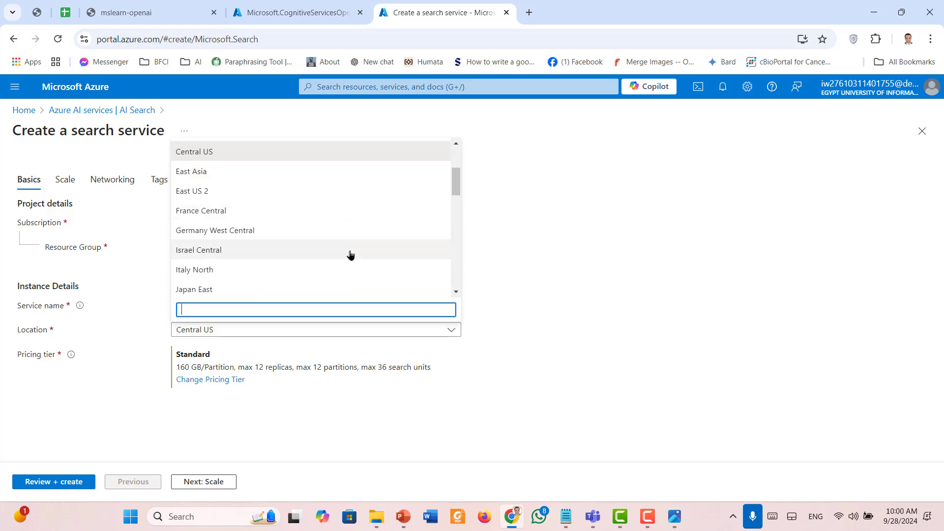
scroll(351, 254, down, 12)
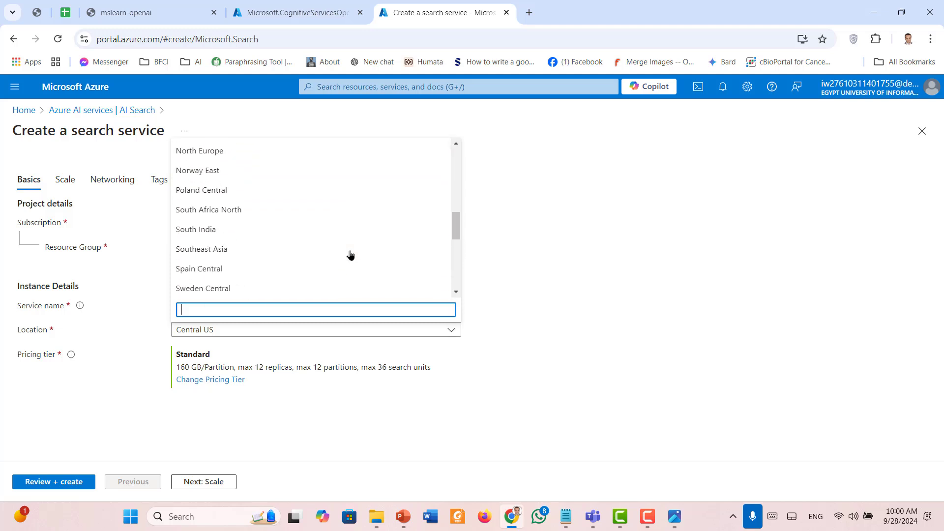
scroll(350, 254, down, 1)
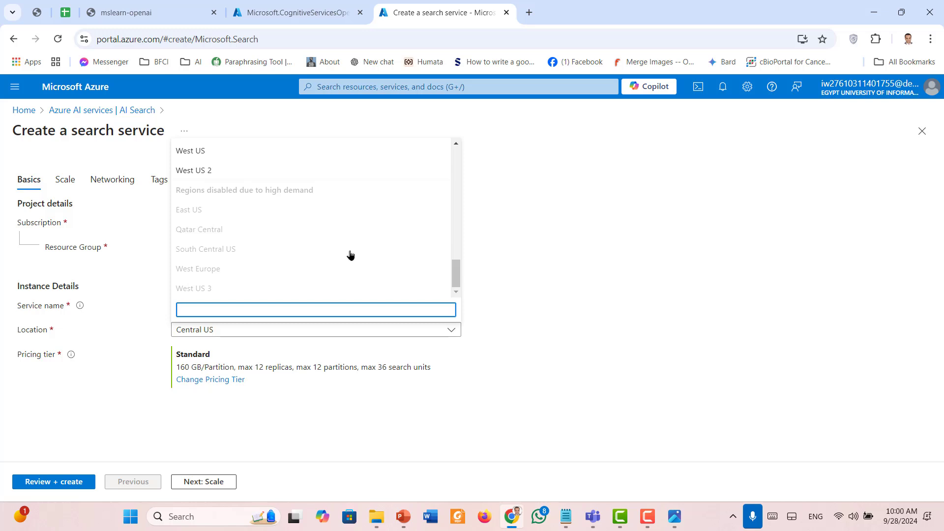
scroll(350, 254, up, 2)
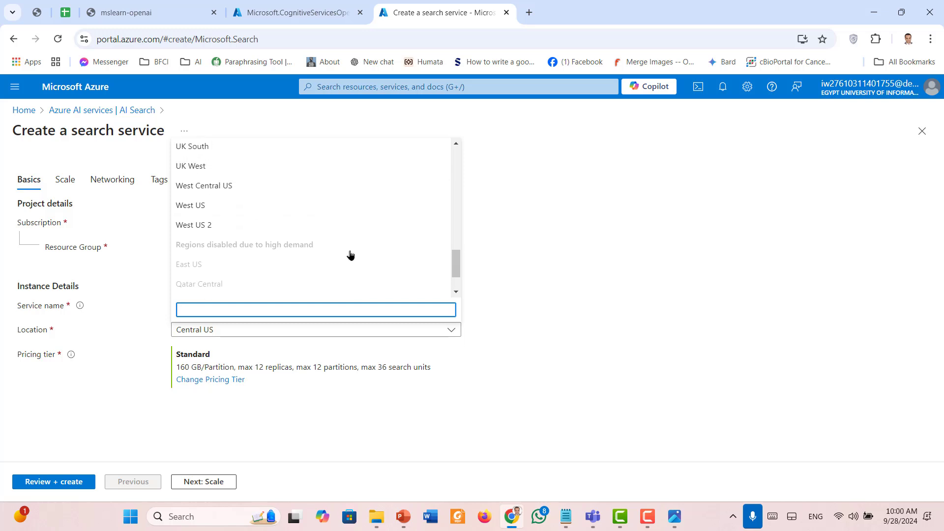
scroll(208, 267, up, 20)
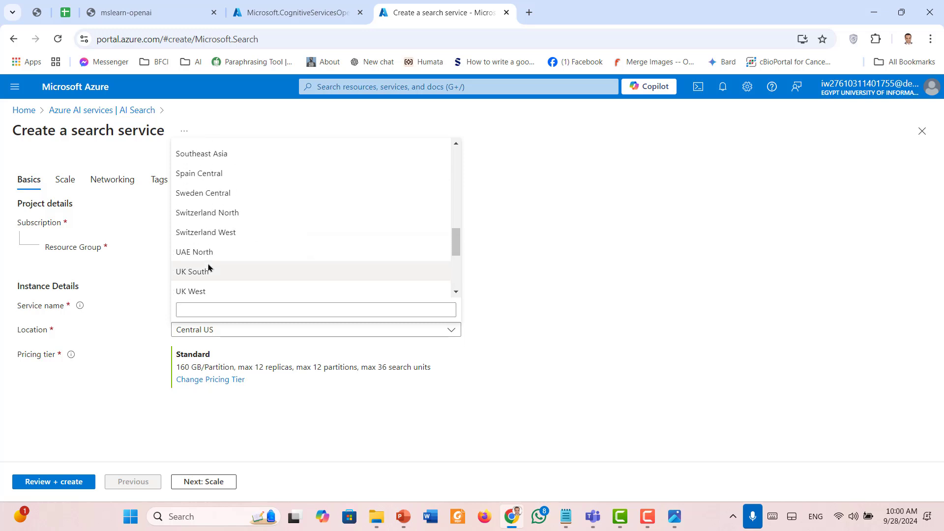
scroll(312, 242, down, 3)
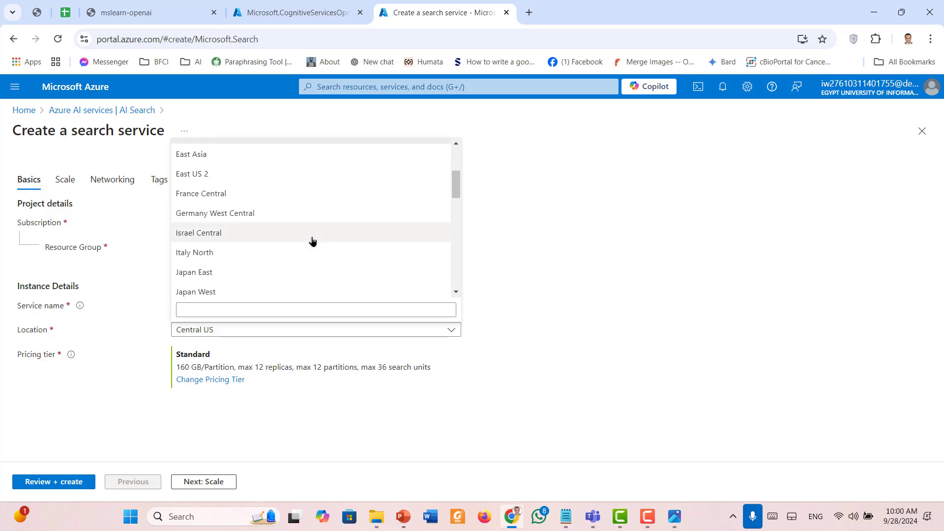
scroll(312, 241, down, 1)
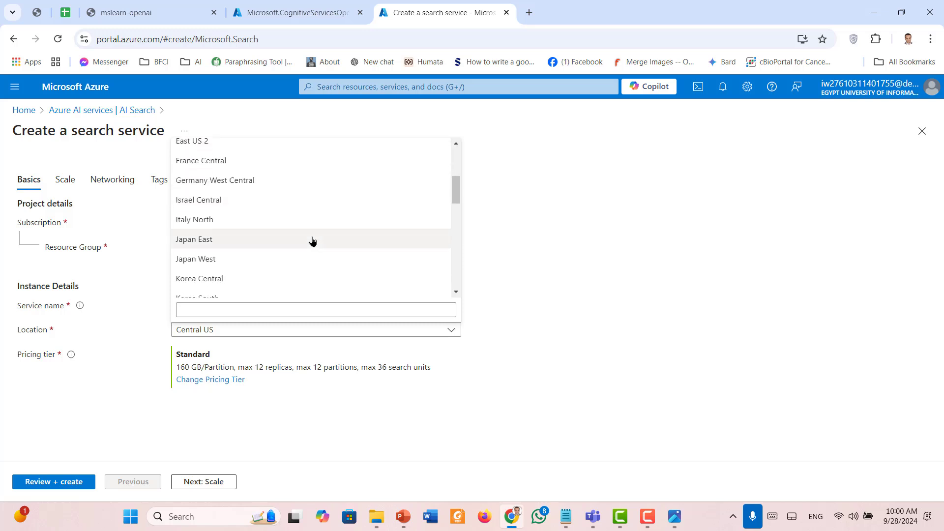
scroll(295, 223, up, 1)
click(236, 169)
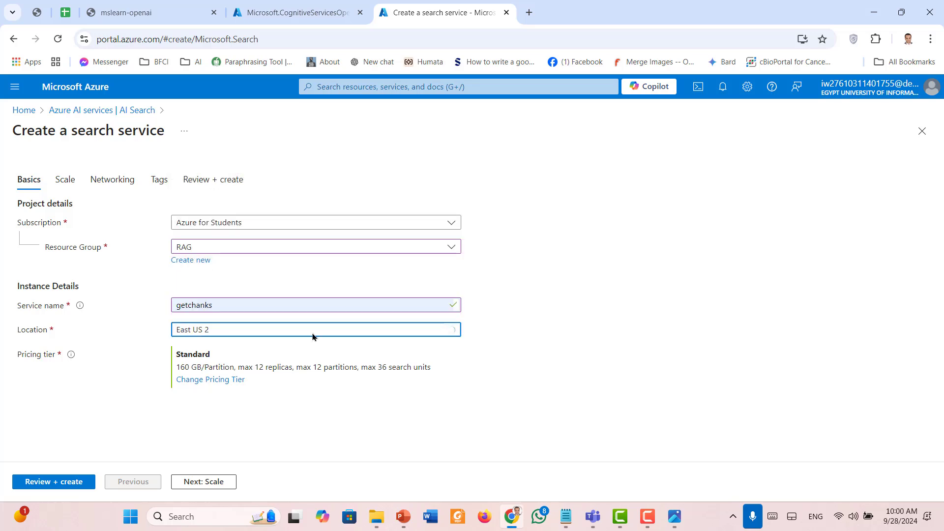
- Set the search service's pricing tier to Basic, as the exercise instructions require, and advance it to the final review
click(134, 5)
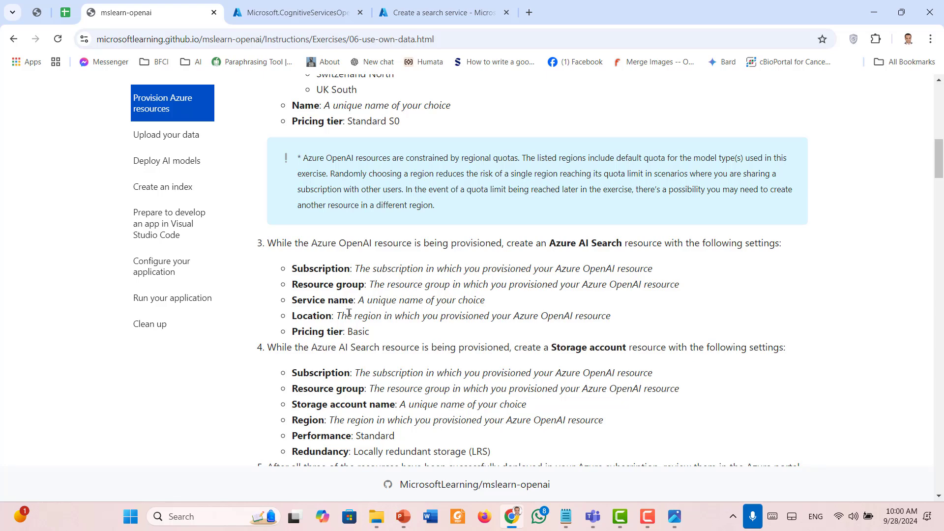
click(279, 6)
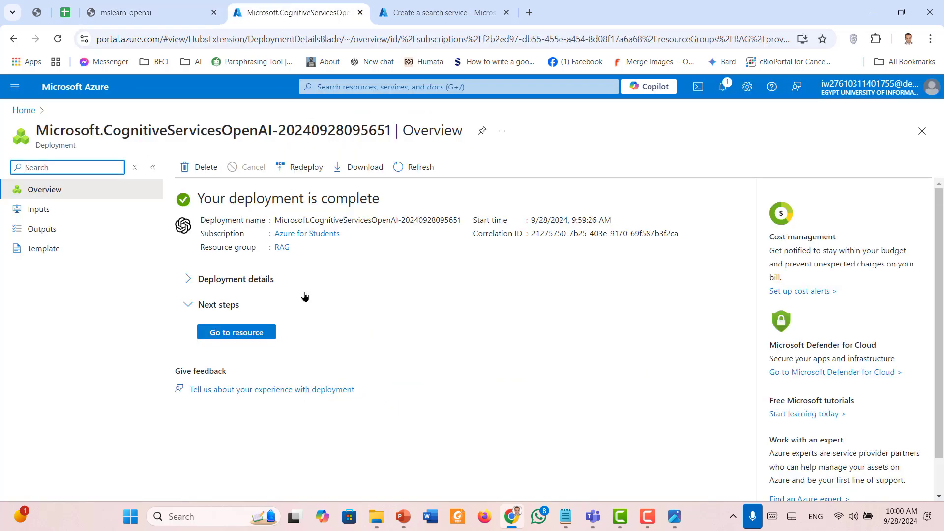
click(401, 12)
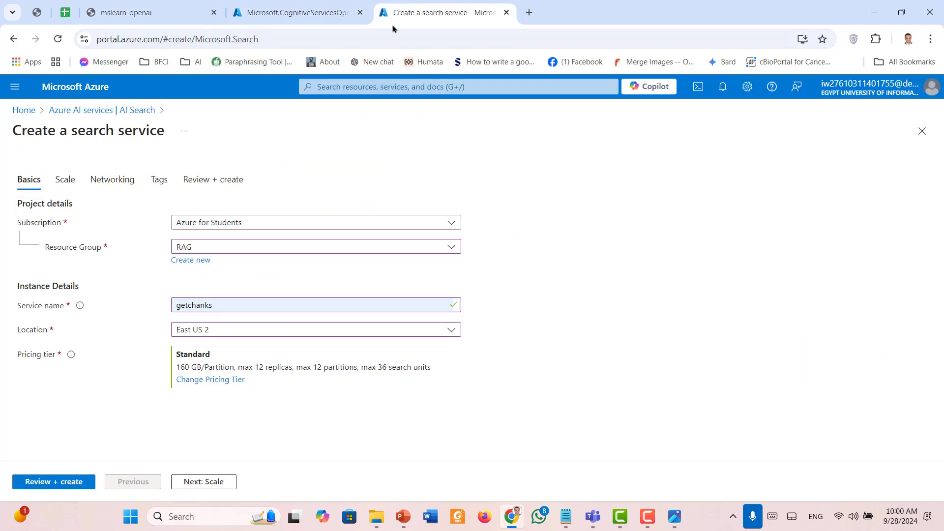
click(203, 379)
click(321, 209)
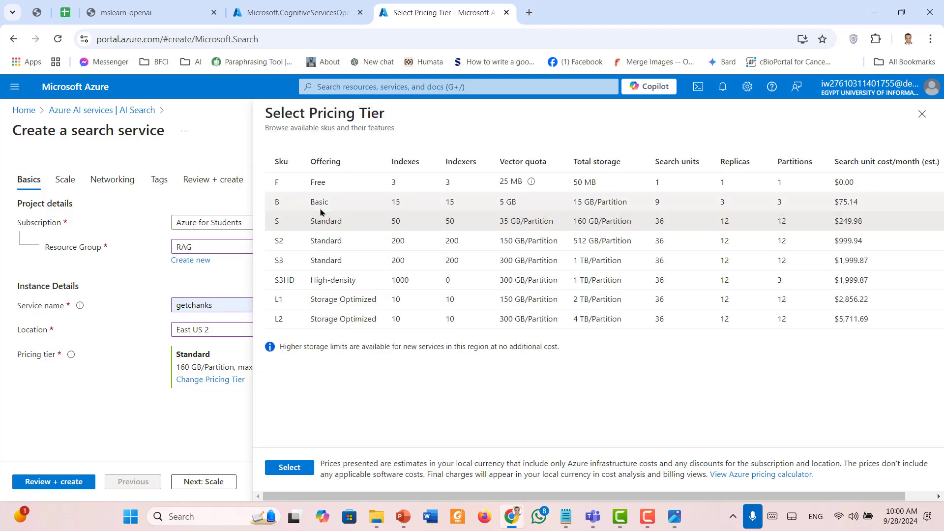
click(282, 466)
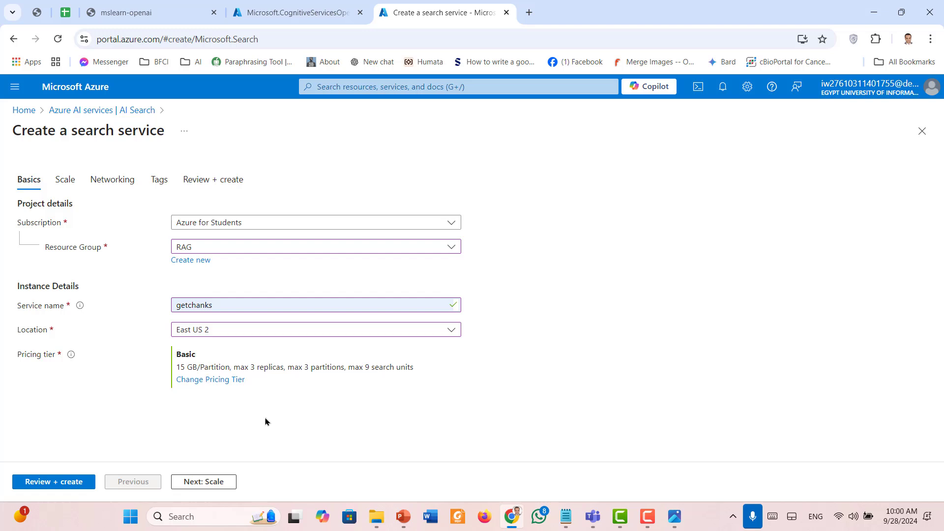
click(57, 484)
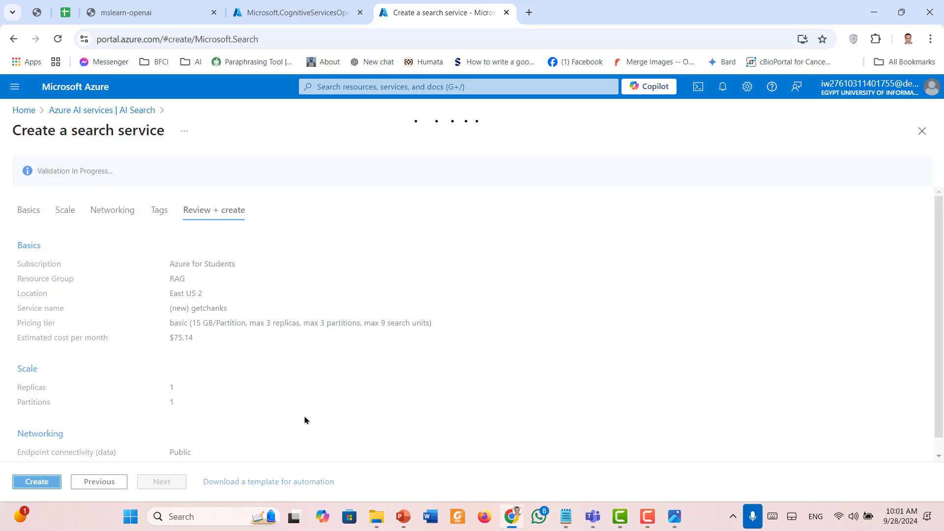
- Copy the resource name "Storage account" from step 4 of the exercise instructions
click(152, 13)
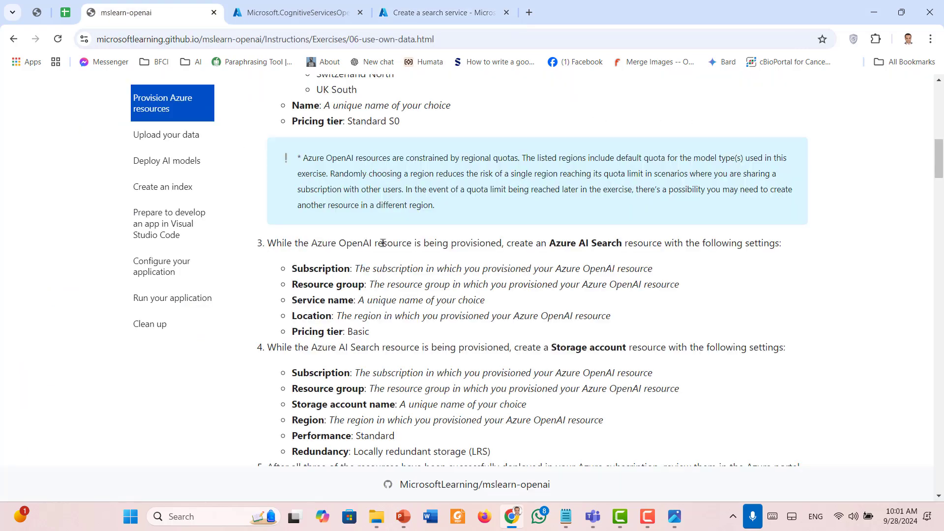
scroll(584, 311, down, 2)
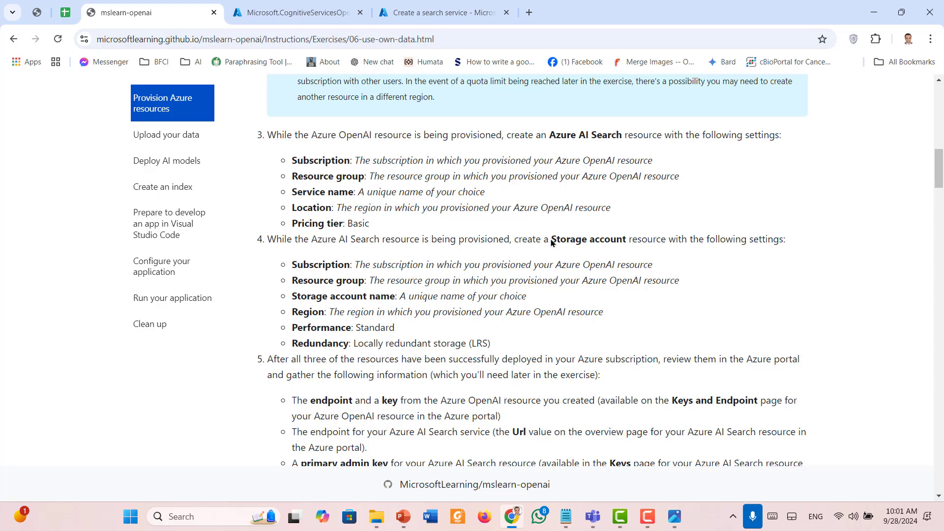
drag(551, 239, 626, 240)
key(ctrl+c)
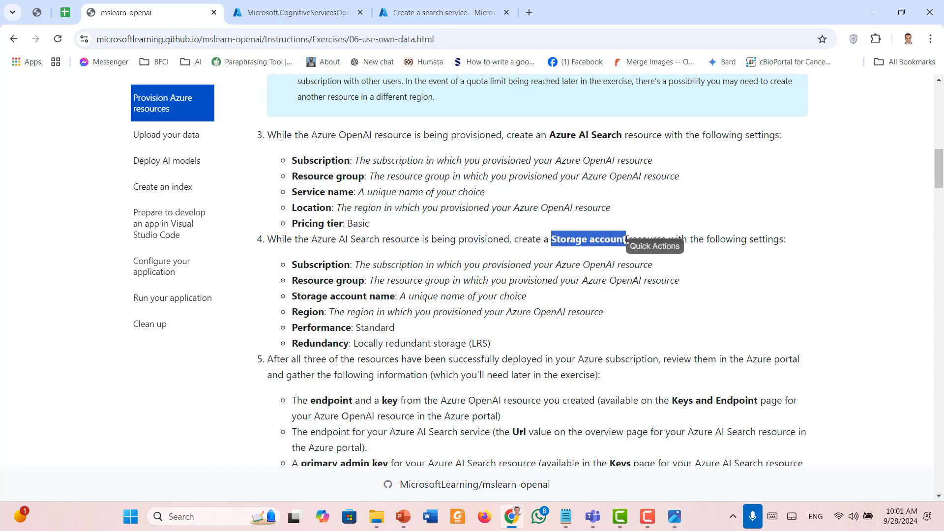
- Search the web for "azure portal" in a new tab and open another portal home page from its landing page
click(529, 12)
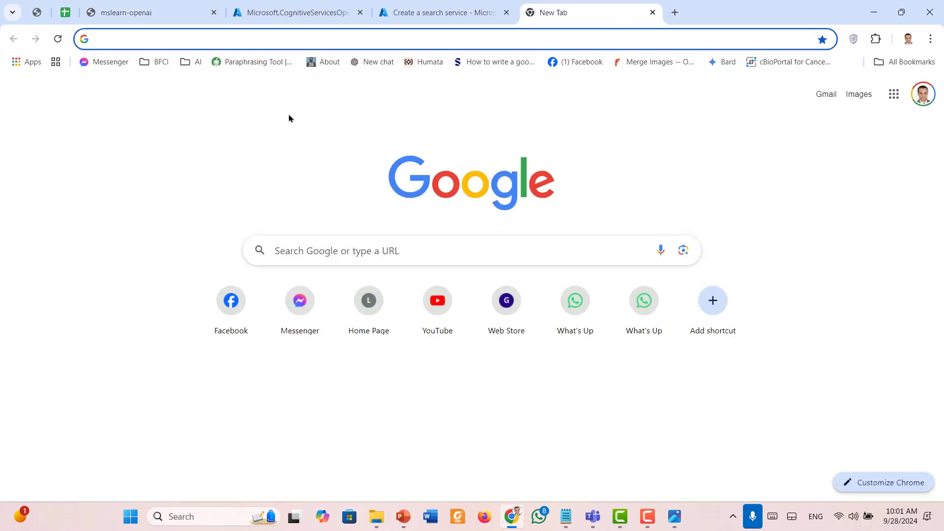
text(azure)
key(Down)
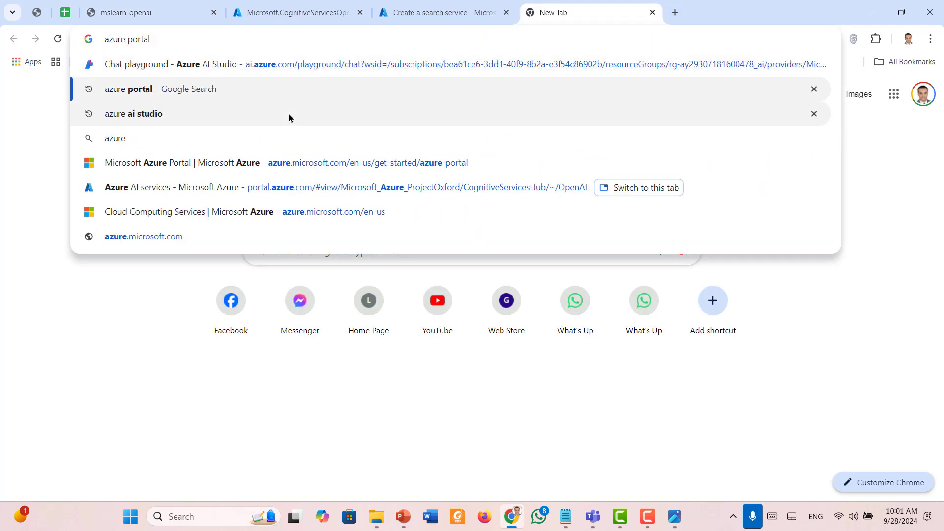
key(Return)
click(188, 211)
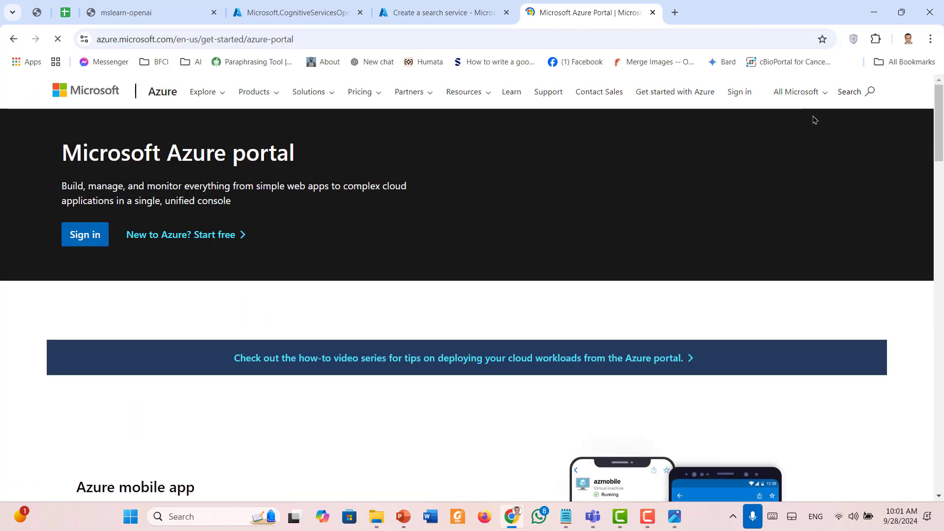
click(869, 96)
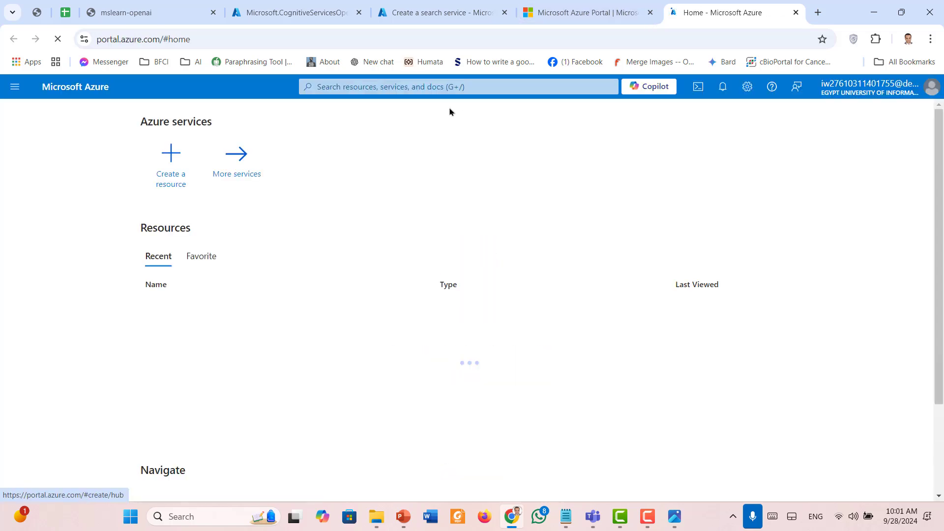
- Search the portal for "Storage account", open the storage accounts service, and start creating a storage account
click(381, 87)
key(ctrl+v)
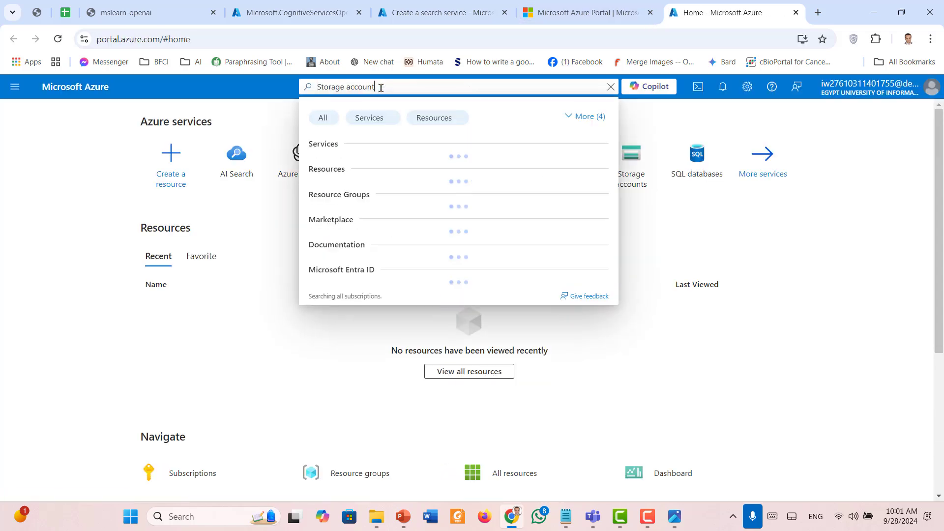
click(355, 170)
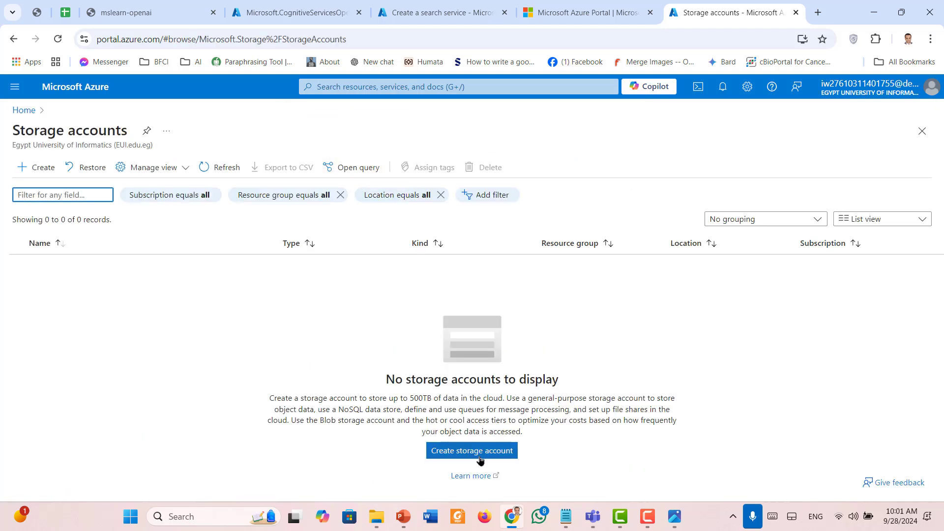
click(480, 457)
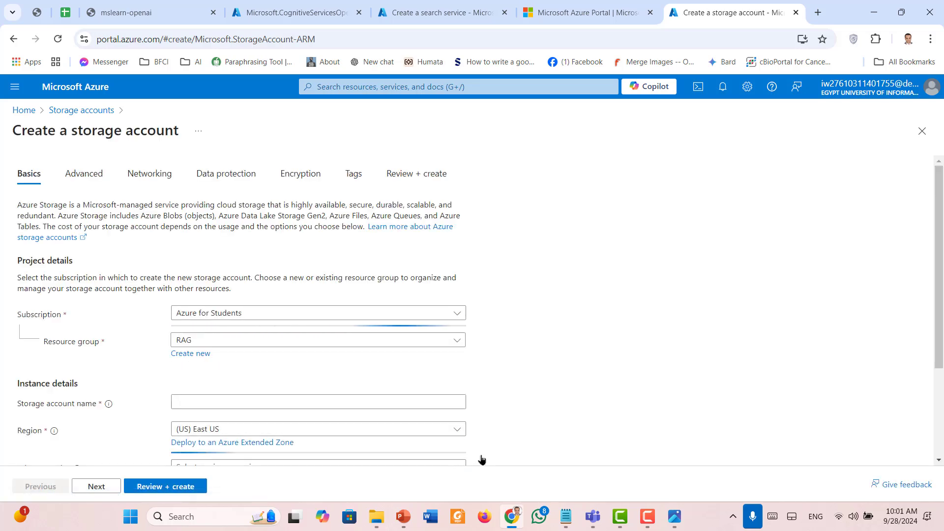
- Name the new storage account "documents" and check the storage settings required in step 4 of the exercise instructions
scroll(331, 369, down, 1)
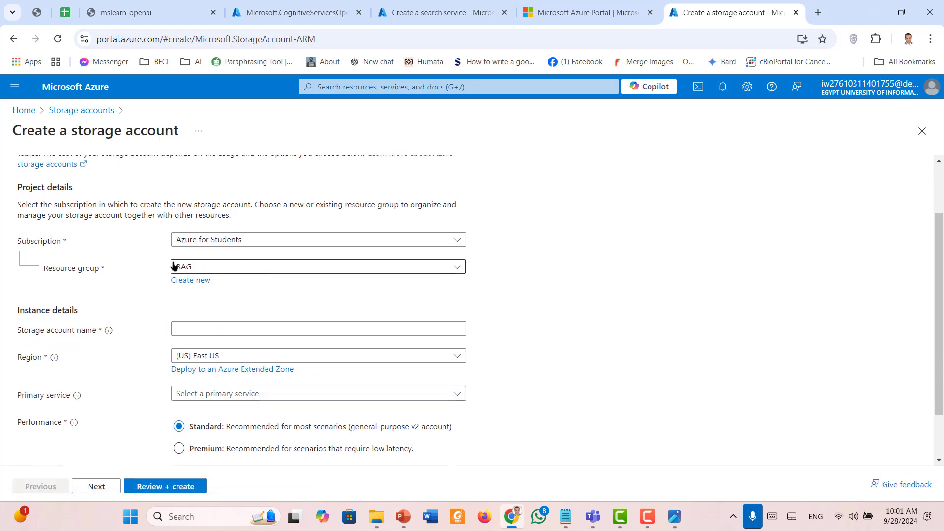
scroll(342, 313, down, 1)
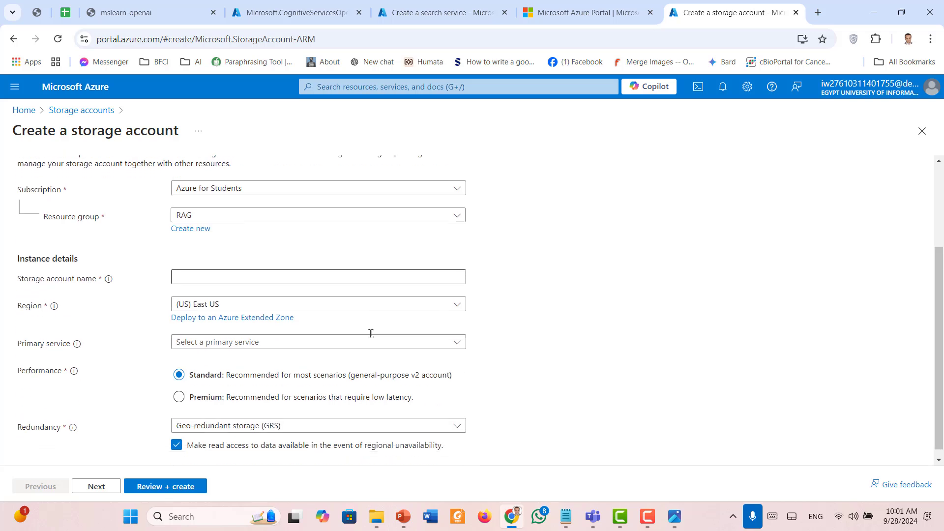
click(351, 271)
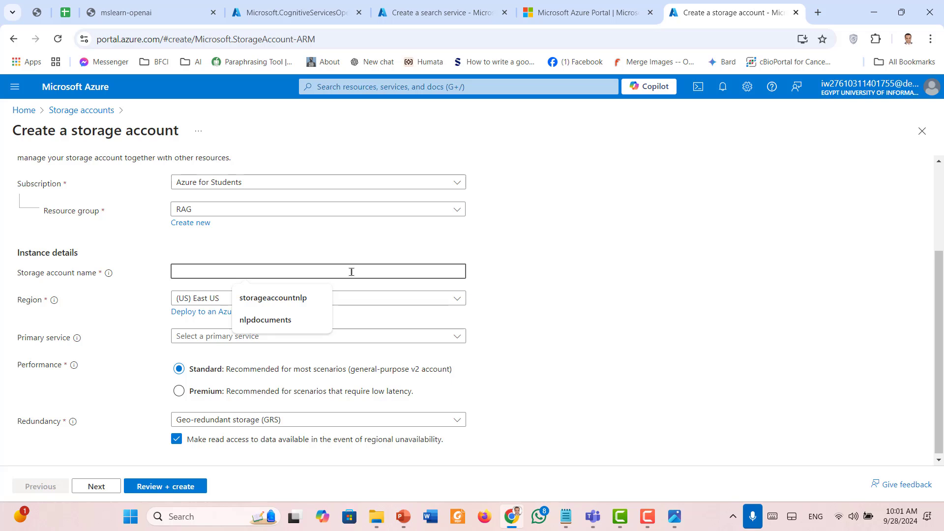
text(documents)
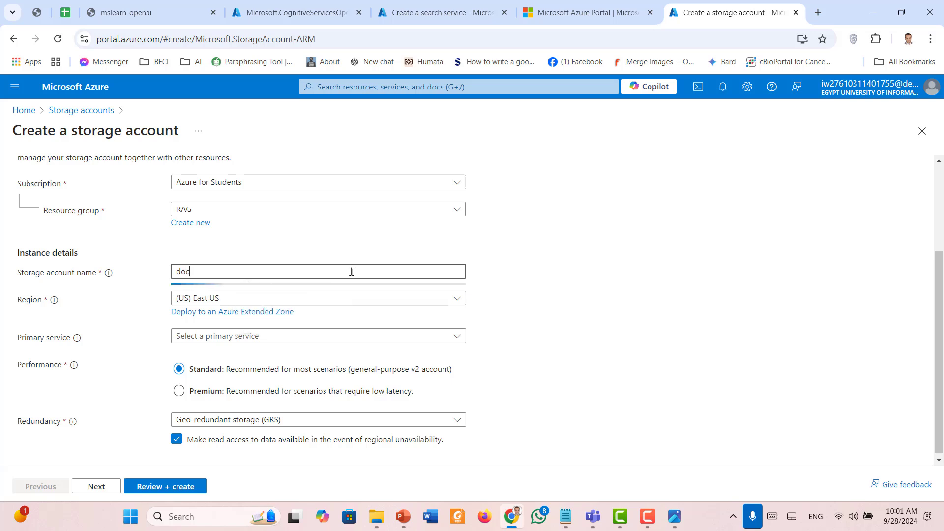
click(556, 309)
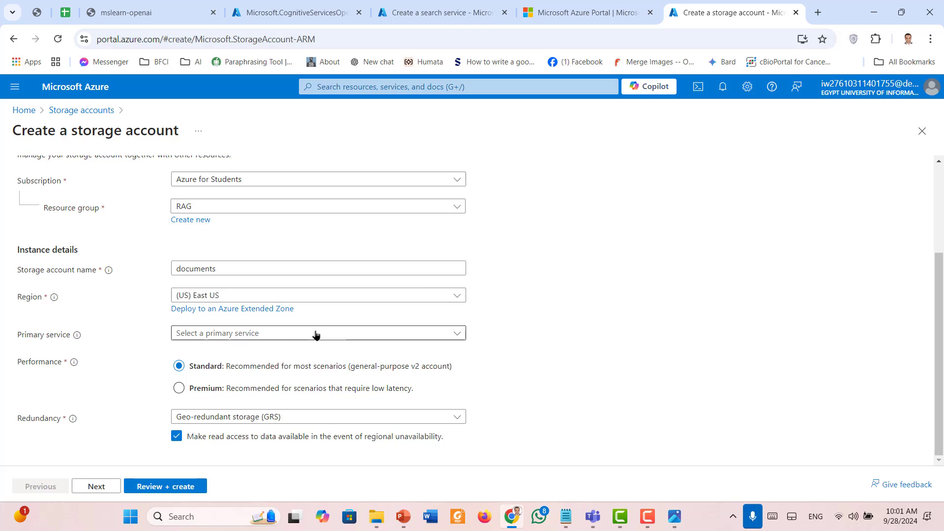
click(137, 2)
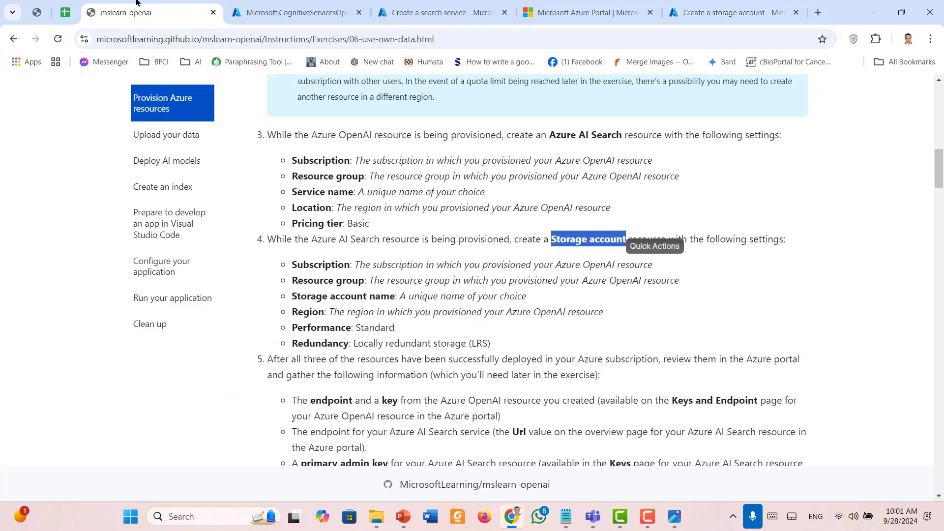
click(476, 283)
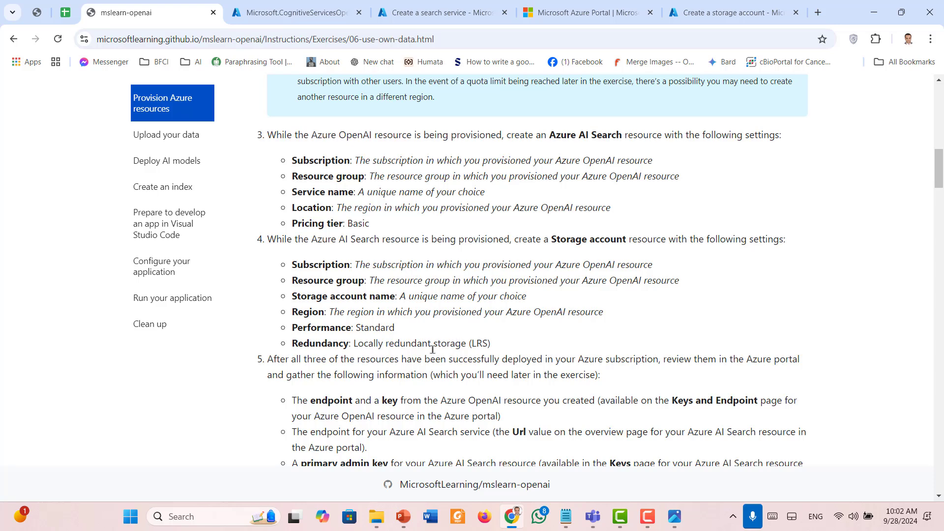
- Create the reviewed "getchanks" search service and close the Azure portal landing page tab
click(299, 5)
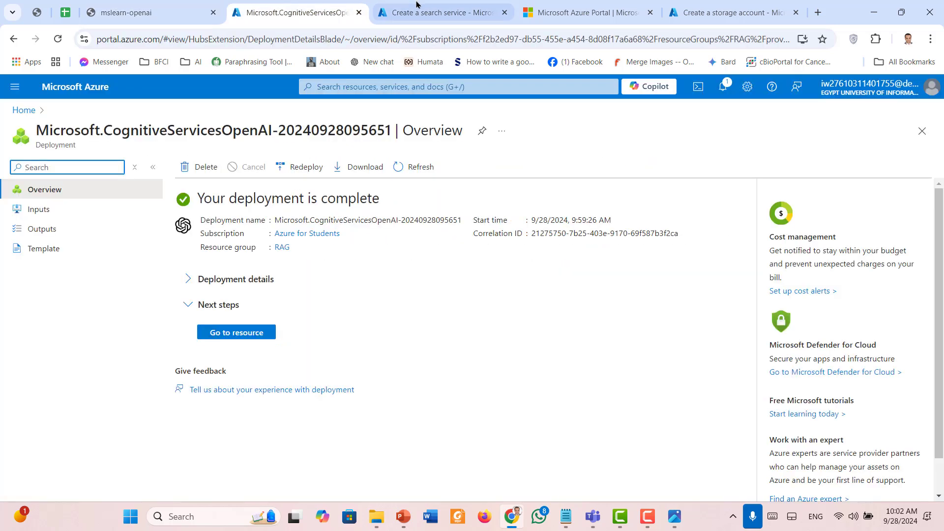
click(436, 5)
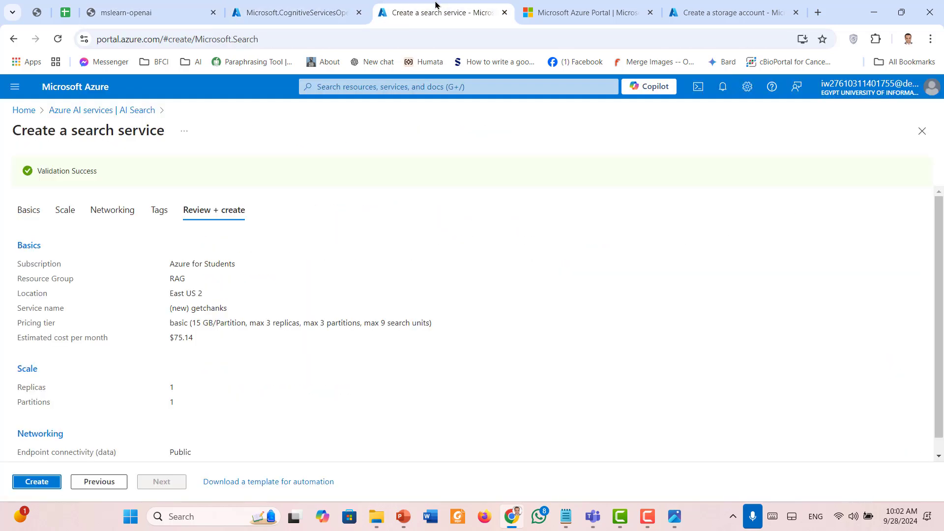
click(36, 481)
click(595, 4)
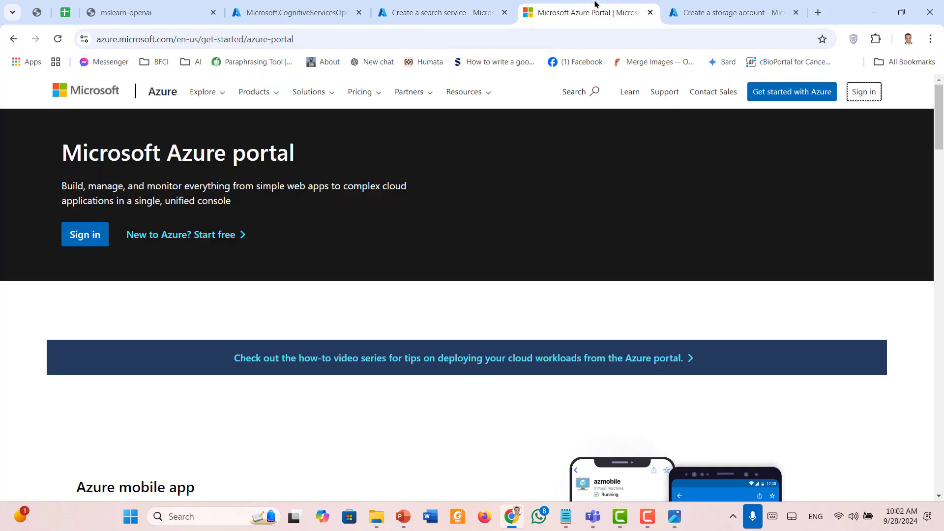
click(650, 12)
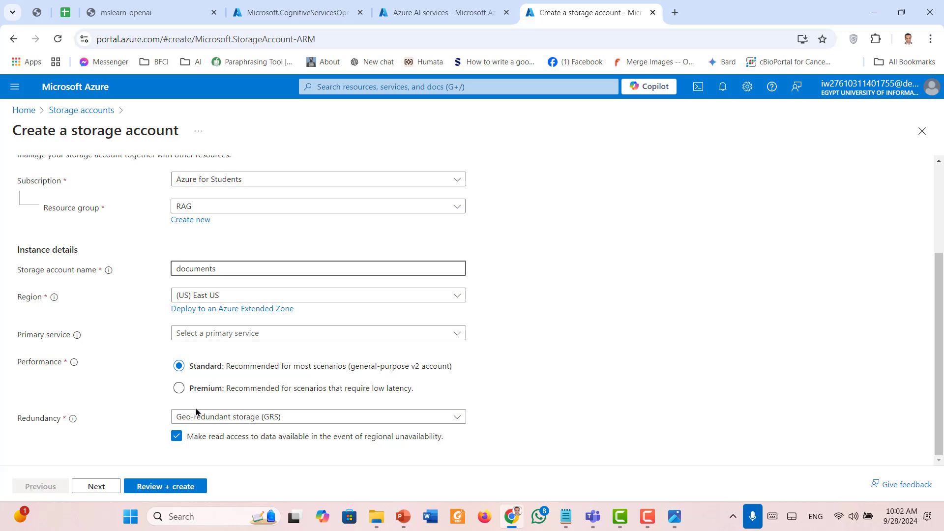
- Set the storage account's redundancy to Locally-redundant storage (LRS), as the exercise requires, and submit the settings for review
click(306, 417)
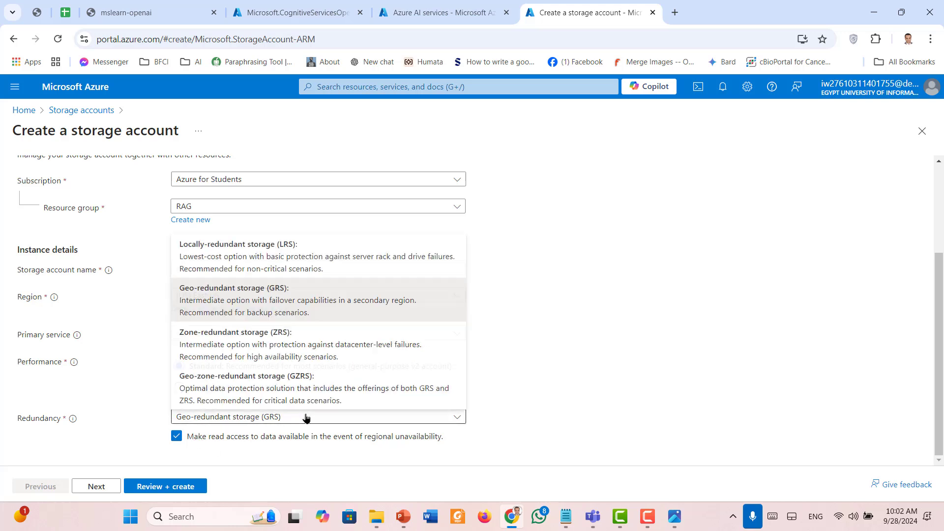
click(258, 257)
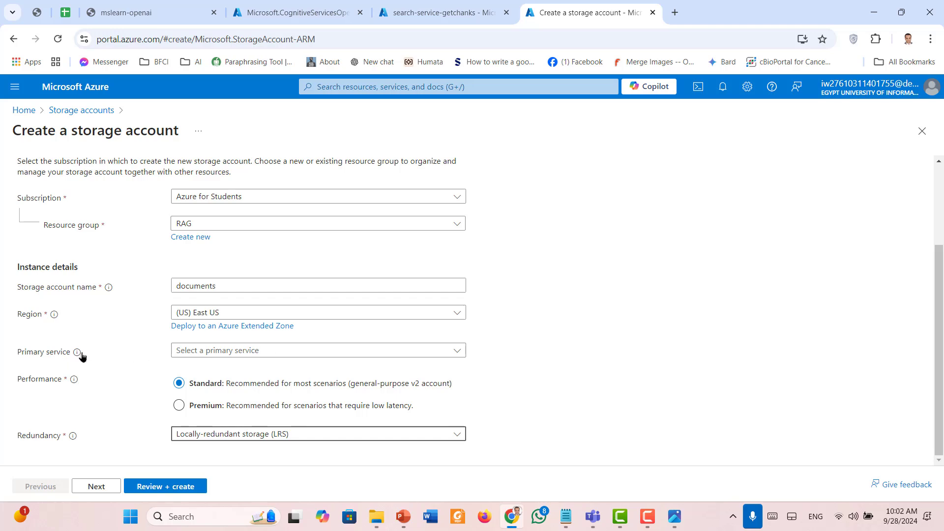
click(170, 13)
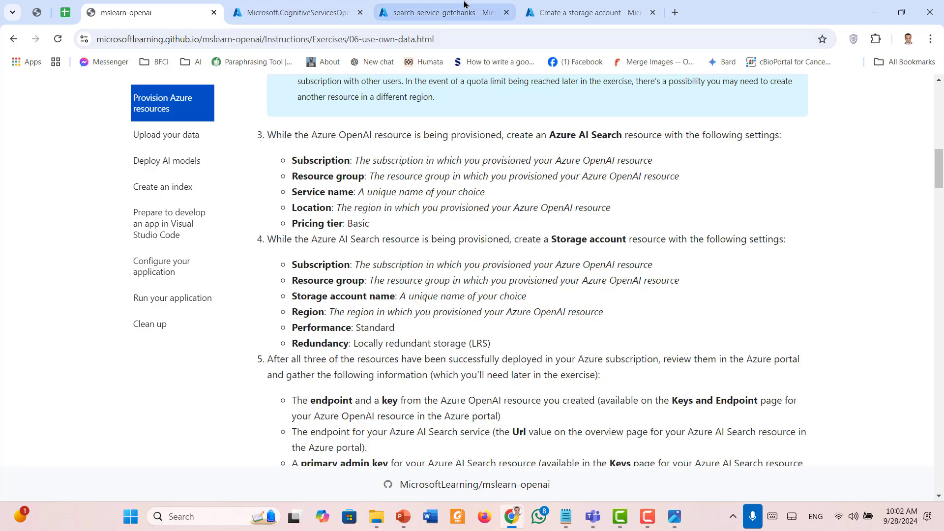
click(556, 12)
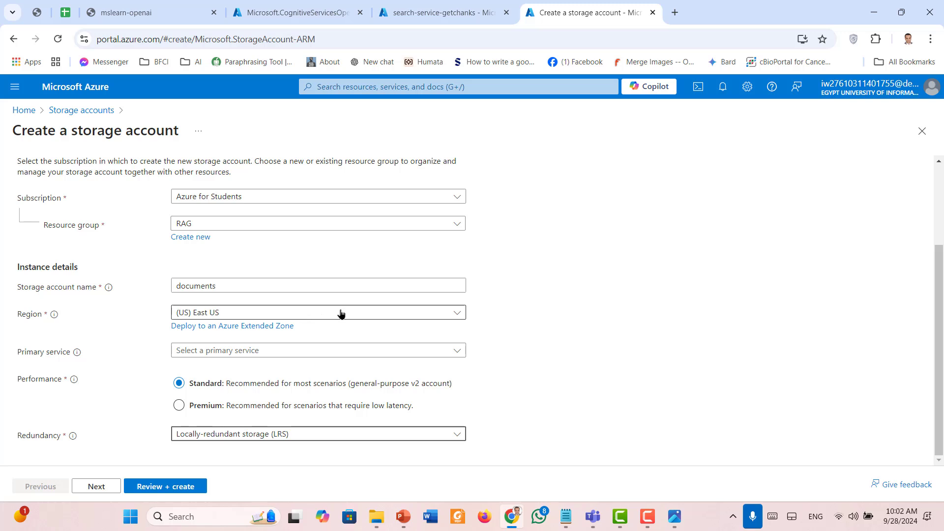
click(167, 487)
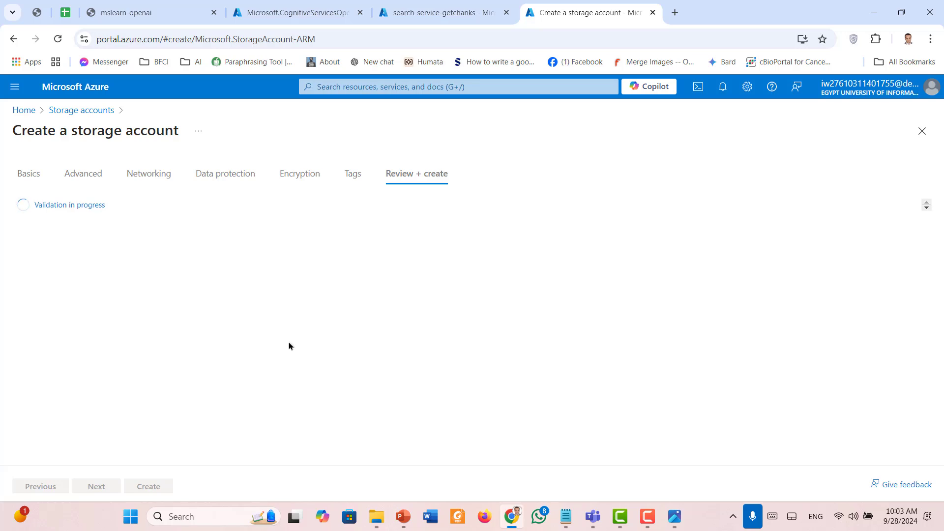
- Read step 5 of the exercise and open the Keys and Endpoint page of the deployed Azure OpenAI resource
click(126, 2)
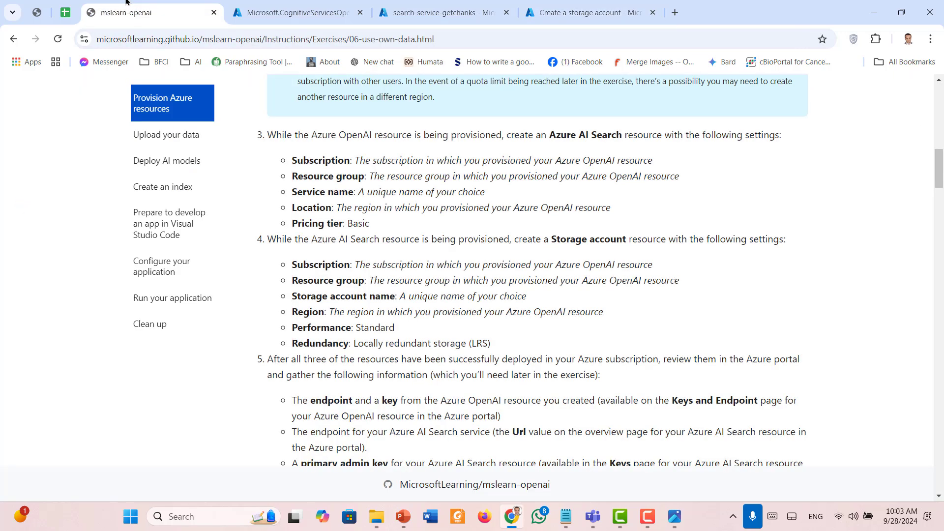
scroll(452, 346, down, 2)
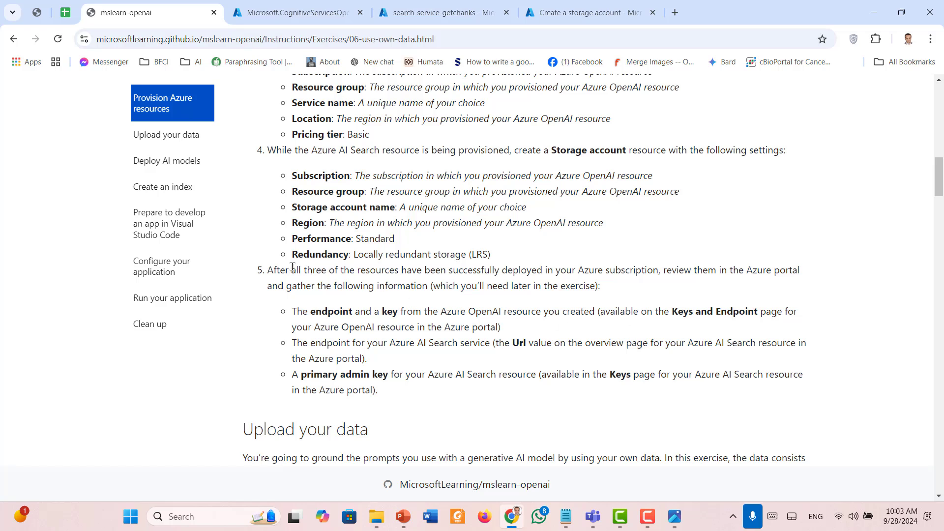
scroll(541, 299, down, 1)
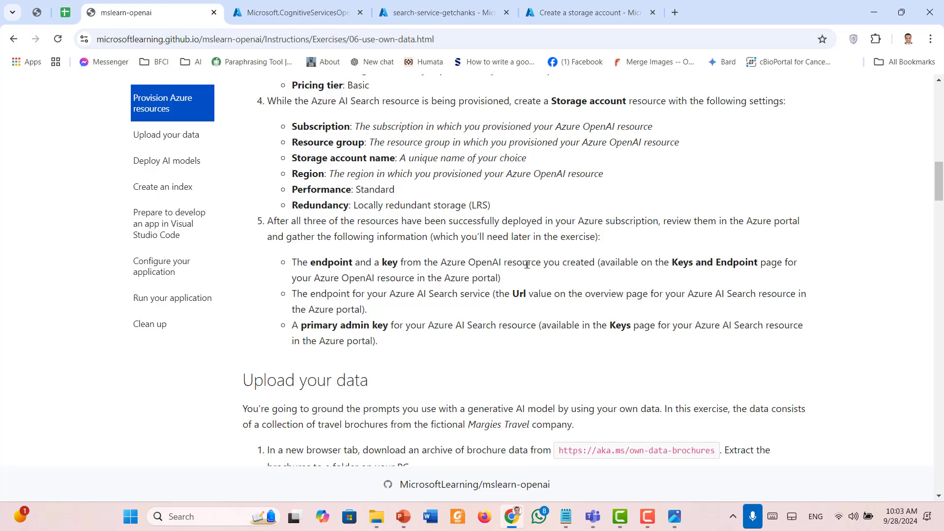
click(293, 13)
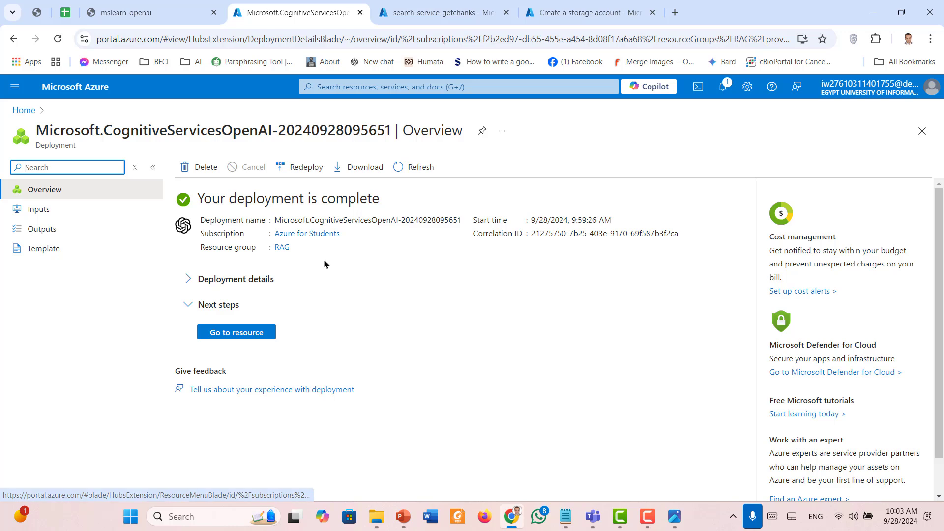
click(231, 339)
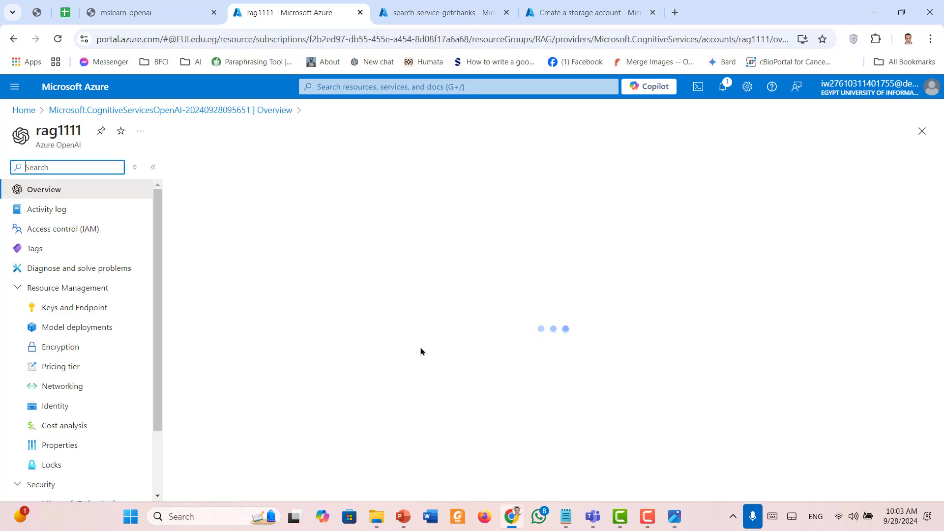
click(80, 309)
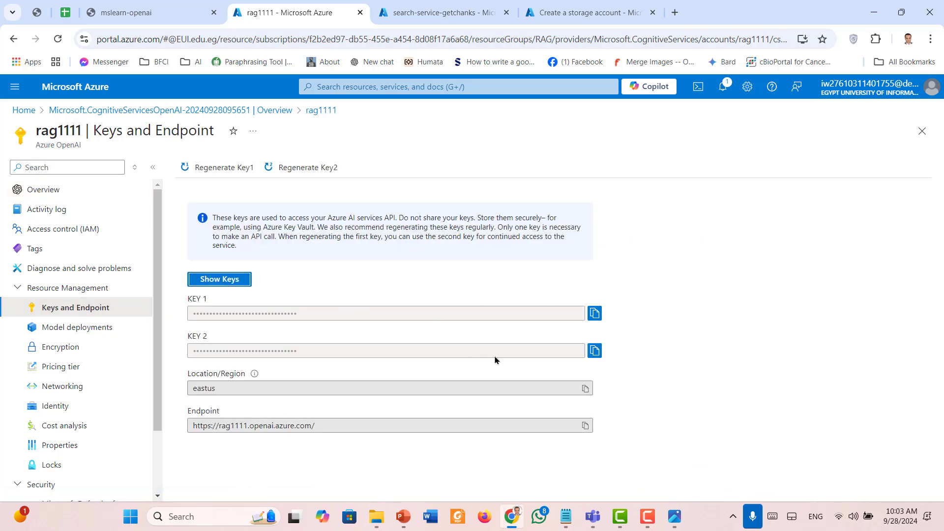
- Look through the search service deployment's details, inputs, outputs and template for the information the exercise asks for
key(ctrl+shift+Tab)
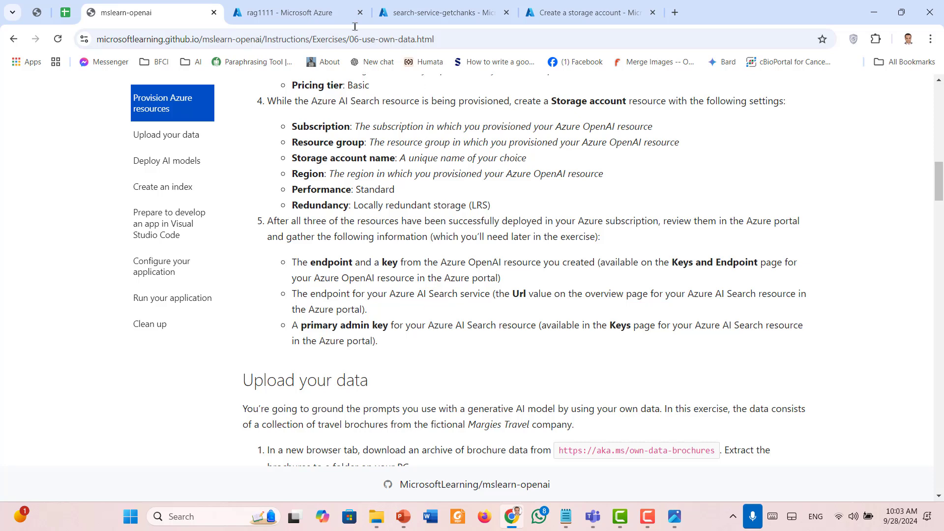
click(304, 6)
click(383, 5)
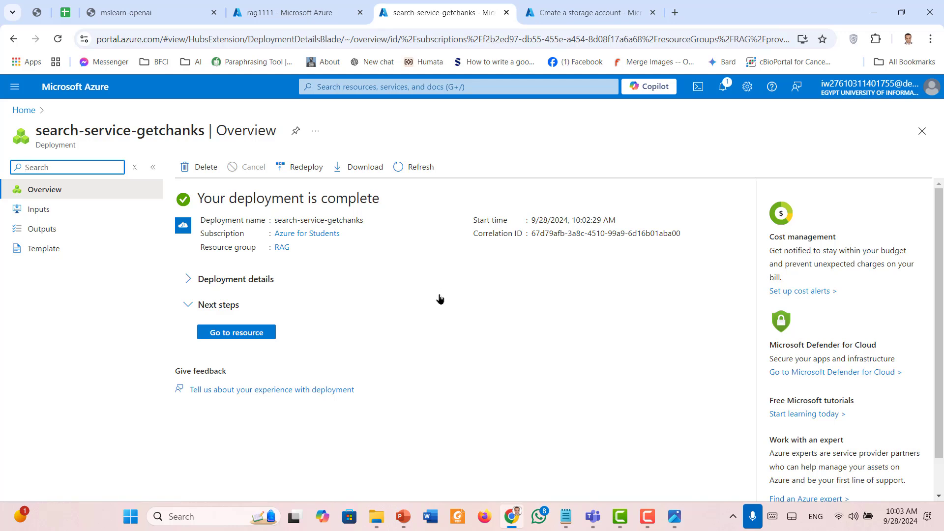
click(439, 297)
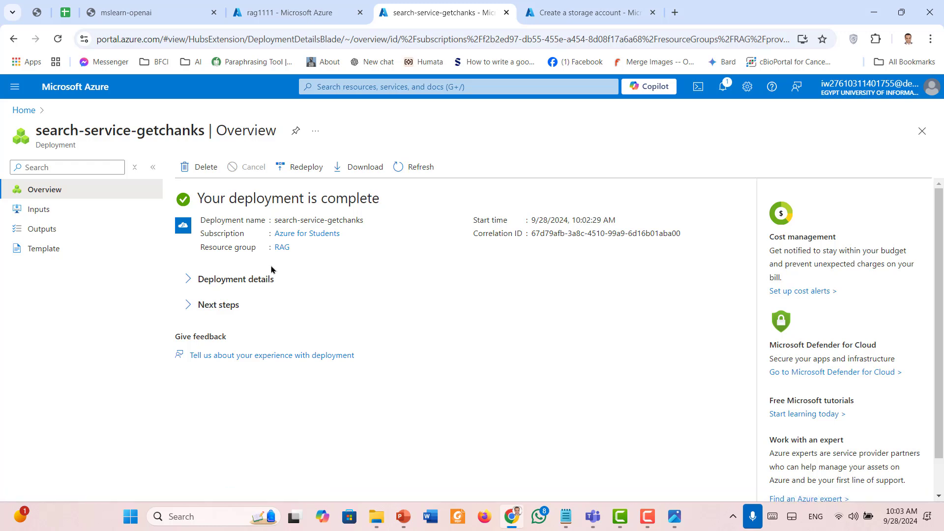
click(188, 280)
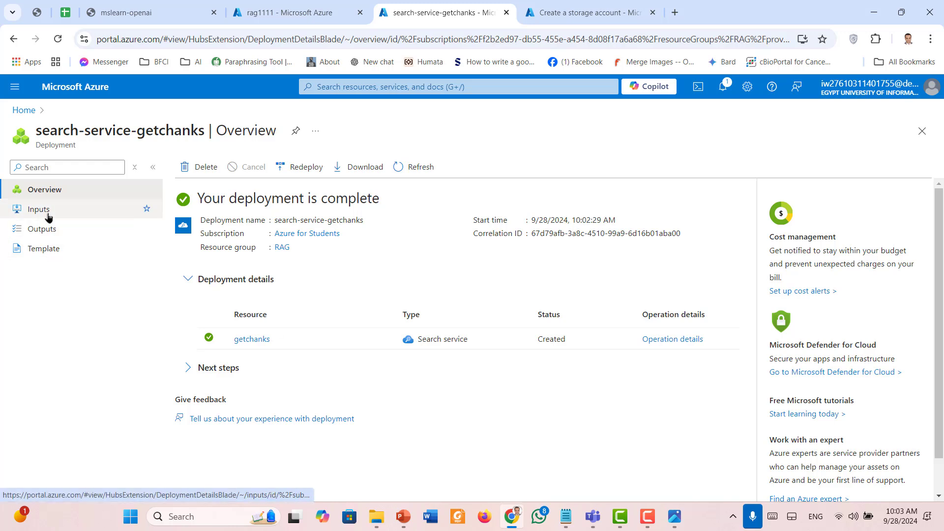
click(47, 215)
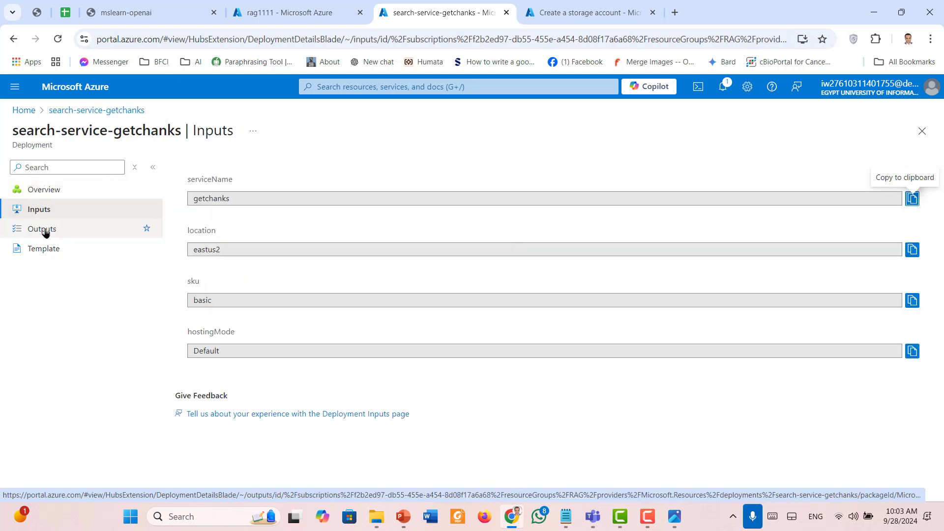
click(42, 230)
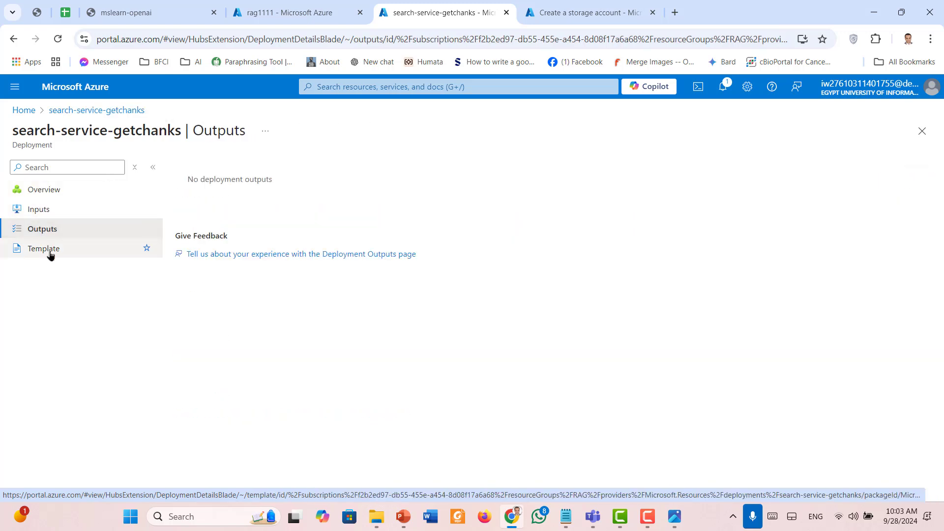
click(48, 253)
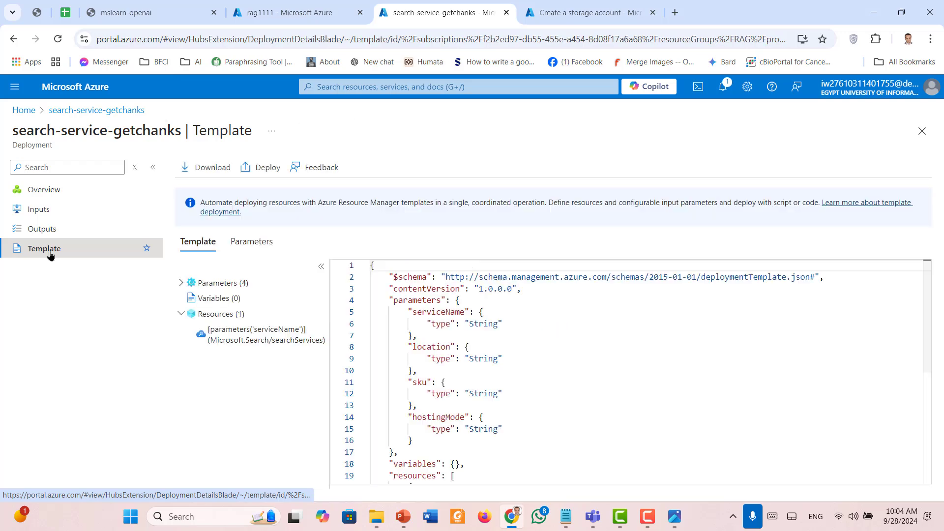
click(49, 193)
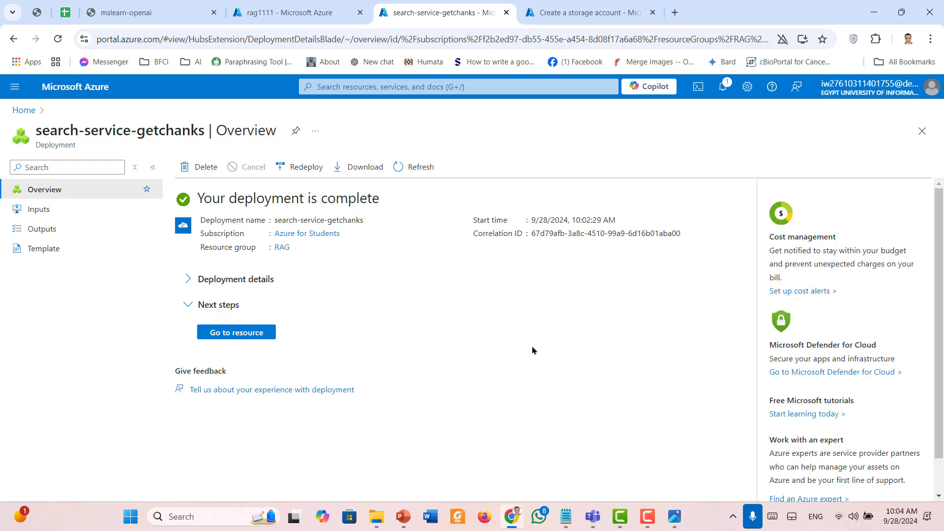
- Open the deployed "getchanks" search resource and view its admin keys and its overview with the service Url
click(246, 337)
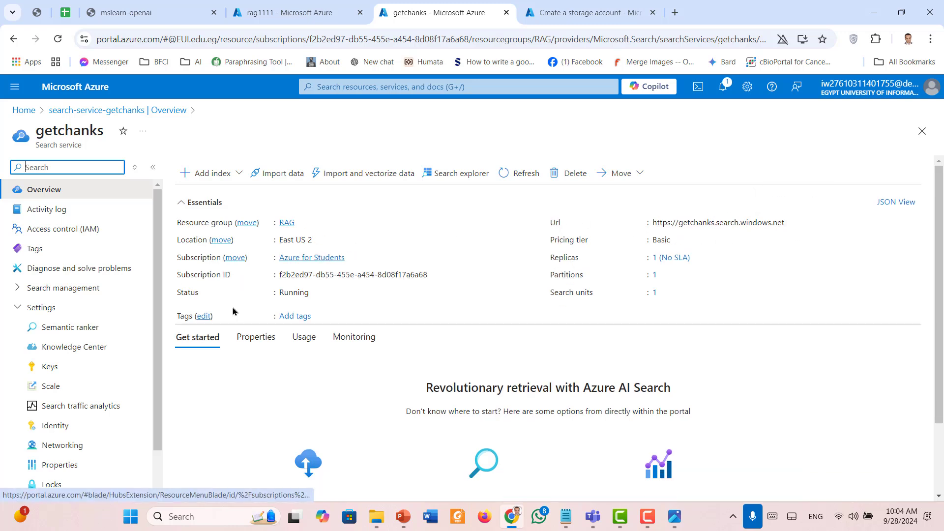
click(53, 372)
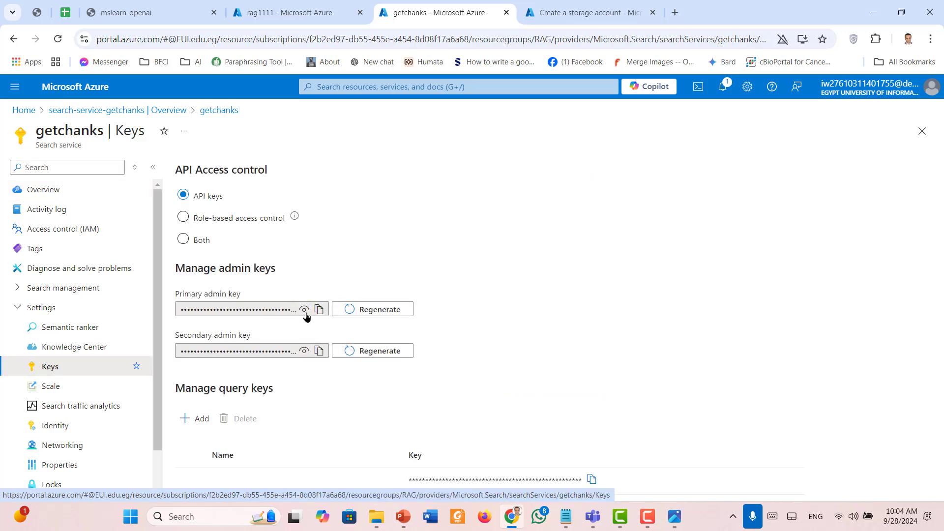
click(50, 193)
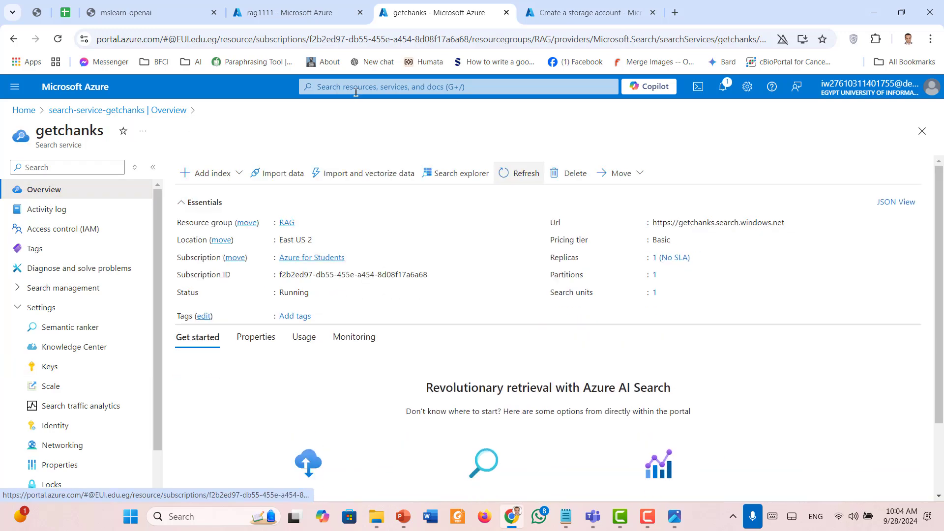
click(147, 13)
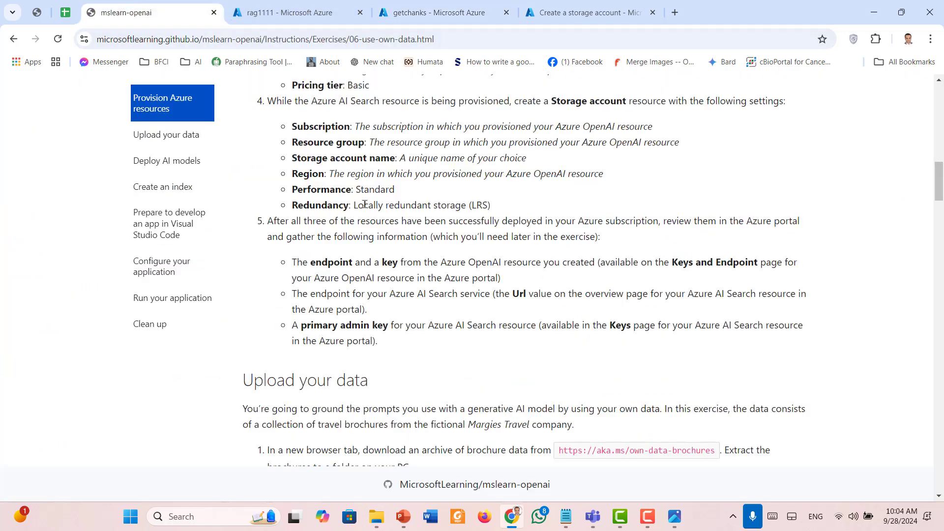
scroll(573, 368, down, 1)
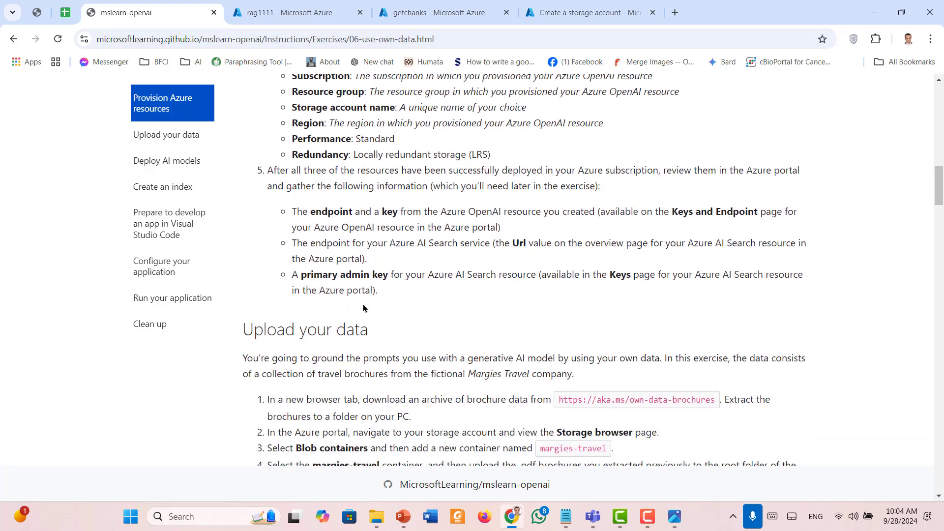
scroll(362, 307, down, 3)
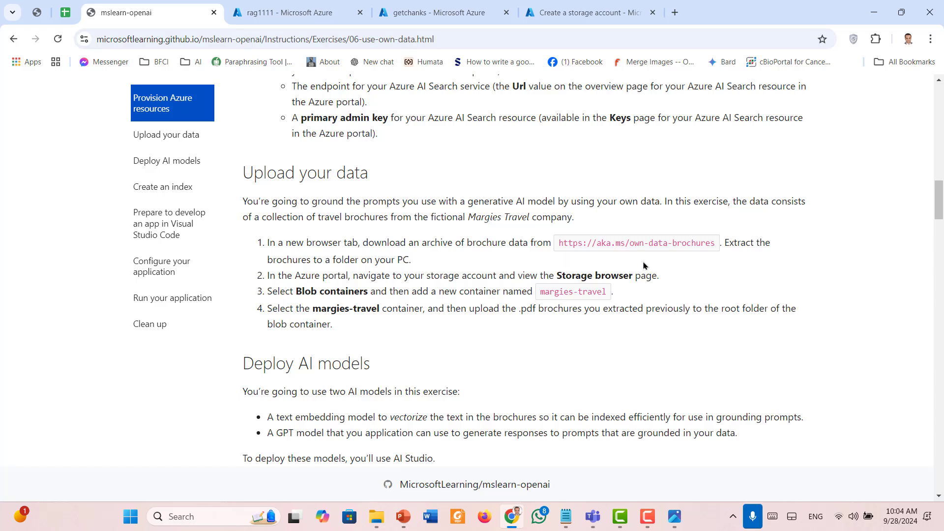
scroll(644, 265, down, 1)
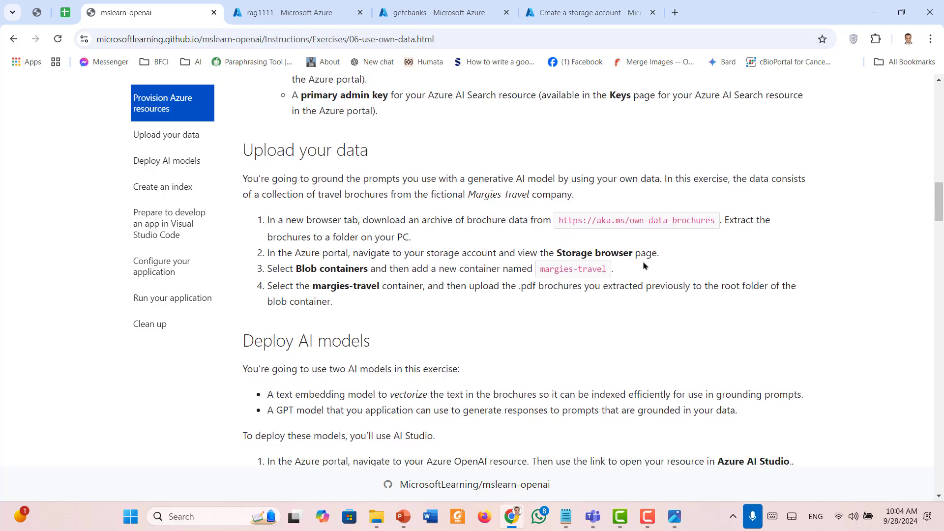
drag(559, 221, 716, 226)
key(ctrl+c)
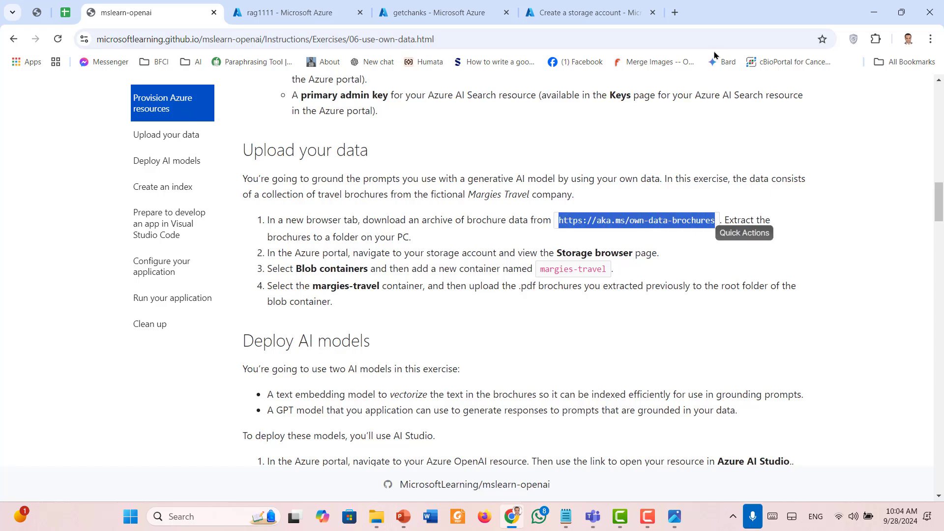
click(675, 12)
key(ctrl+v)
key(Return)
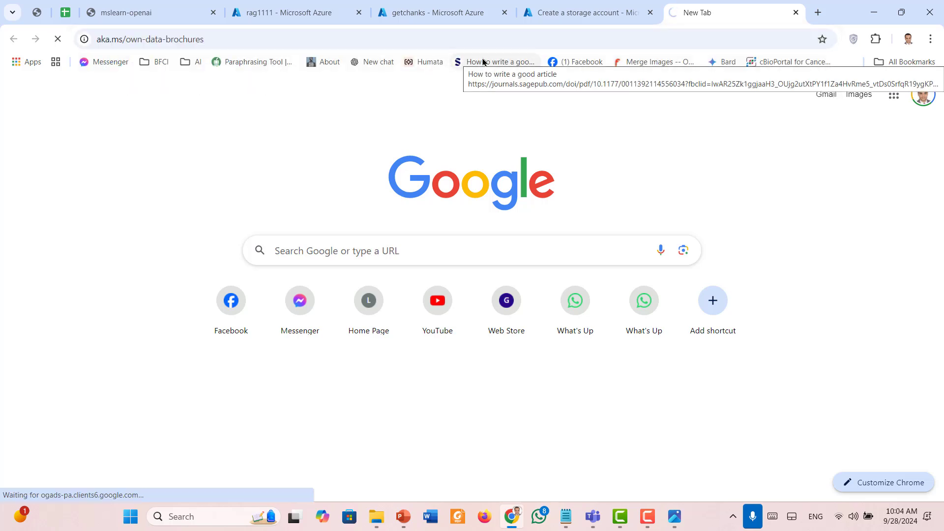
- View the extracted PDF files in the local brochures folder, and cancel saving the archive before returning to the exercise
click(377, 516)
double_click(256, 110)
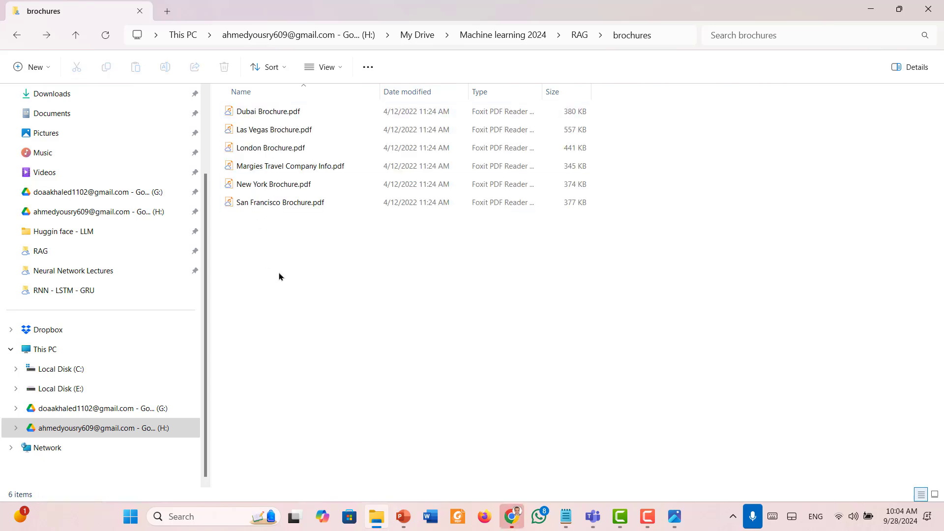
key(alt+Left)
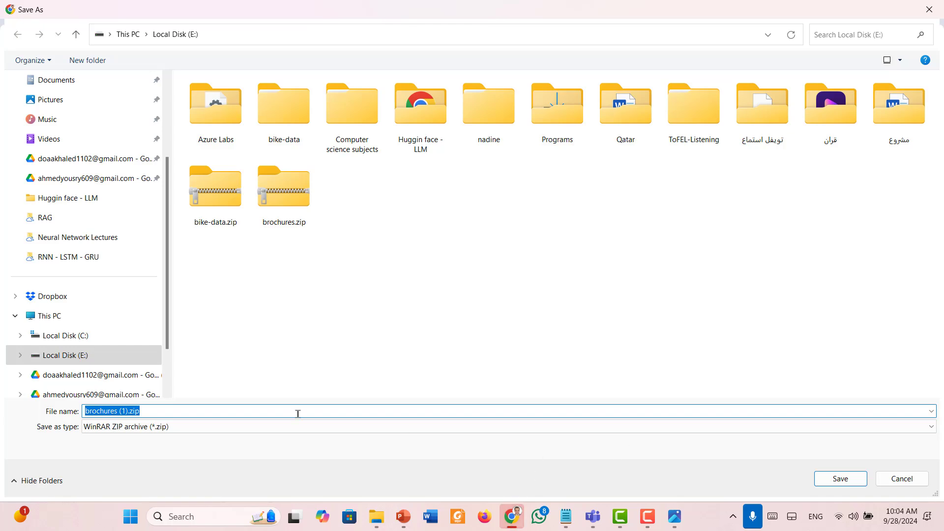
click(905, 480)
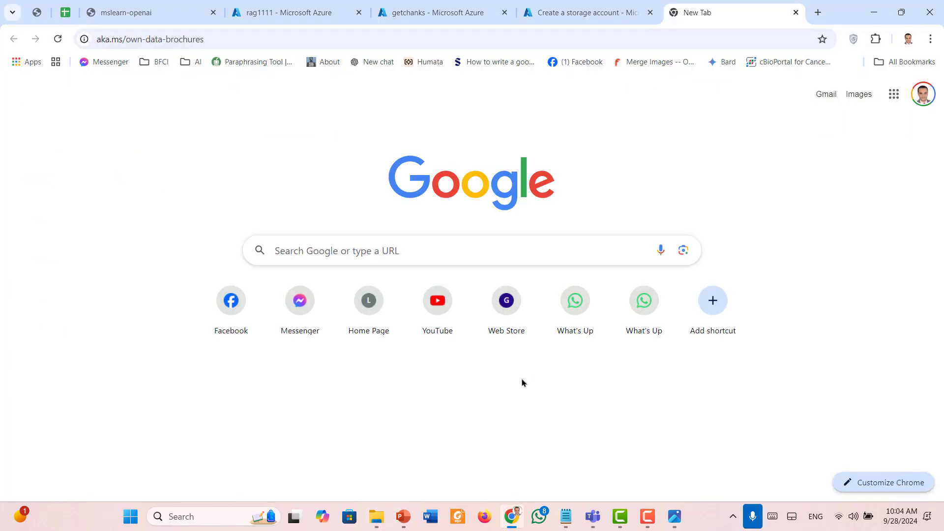
click(93, 6)
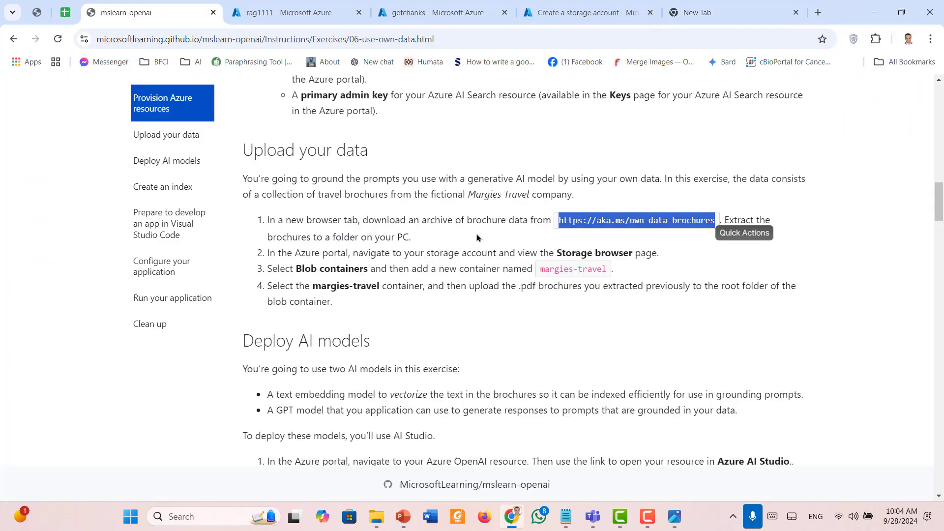
click(518, 236)
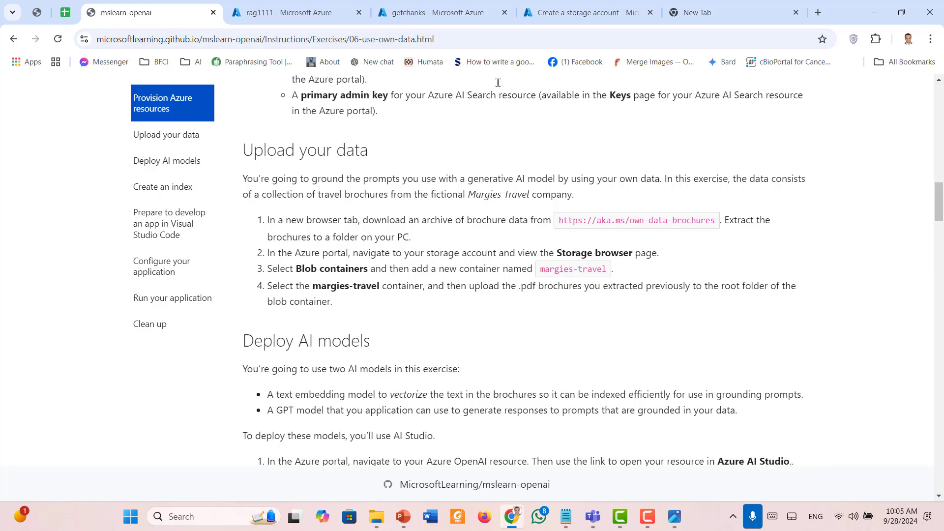
- Inspect the validation error details for the storage account being created
click(579, 10)
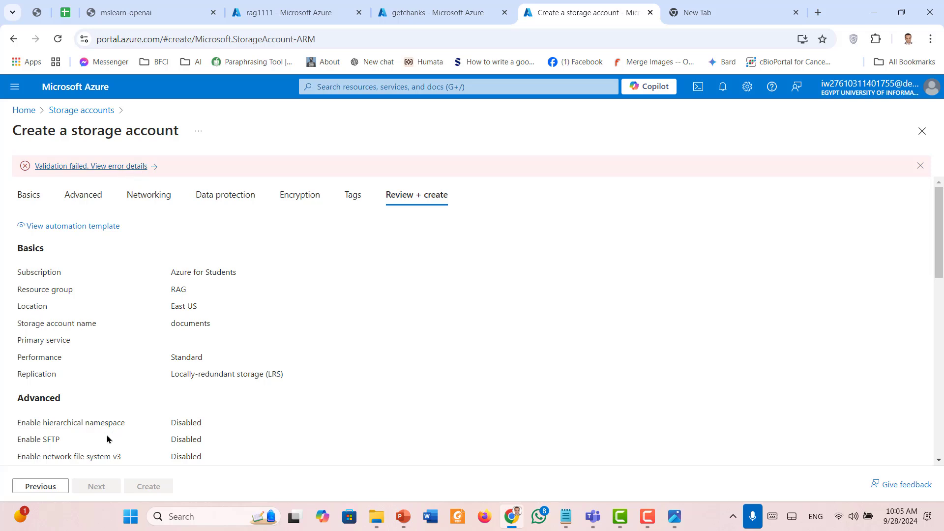
click(128, 167)
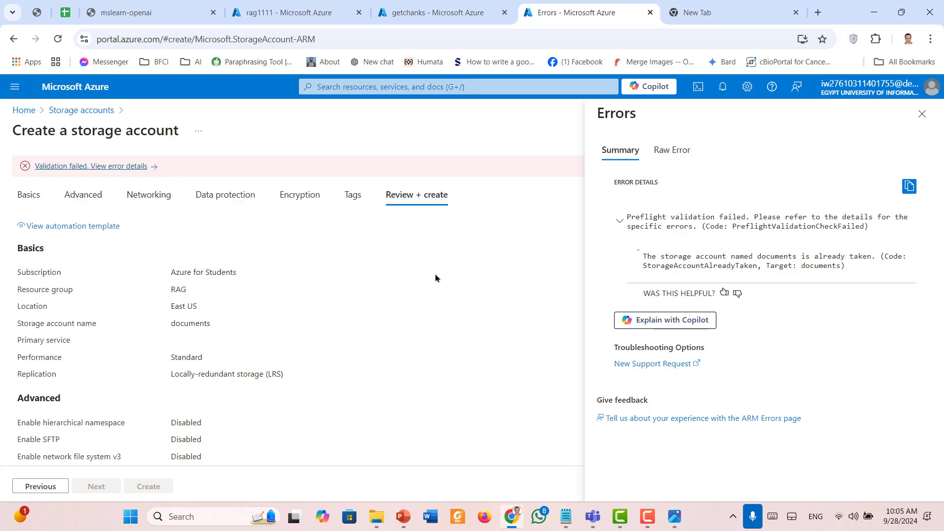
click(922, 114)
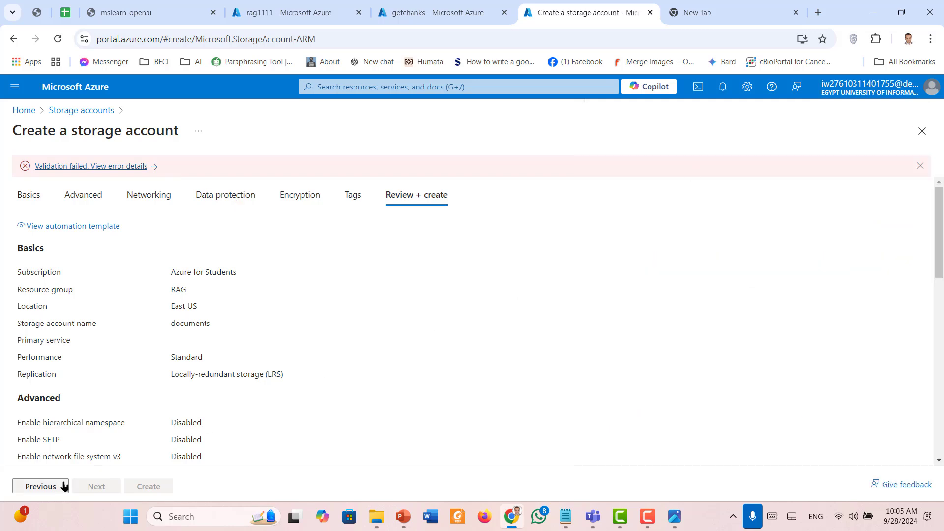
- Return to the storage account's basic settings and change its name to nlpdocuments
click(48, 488)
click(48, 488)
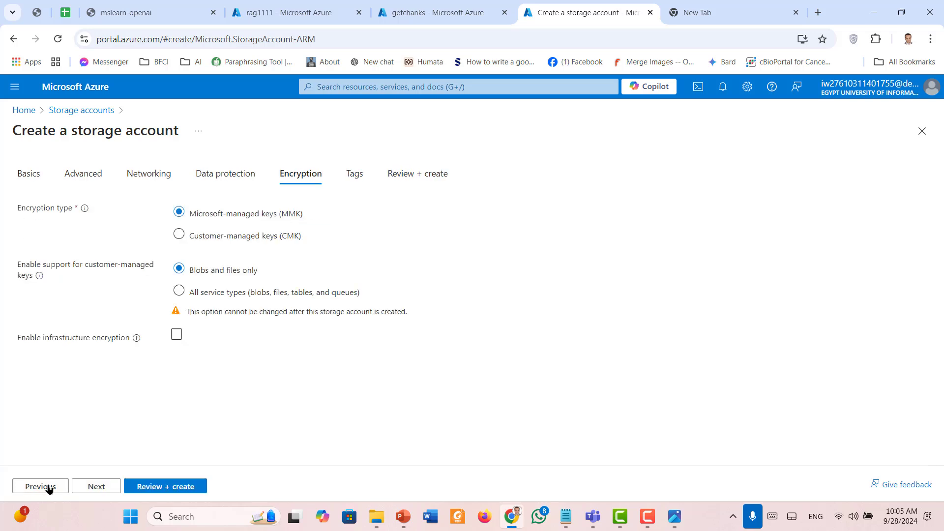
click(49, 489)
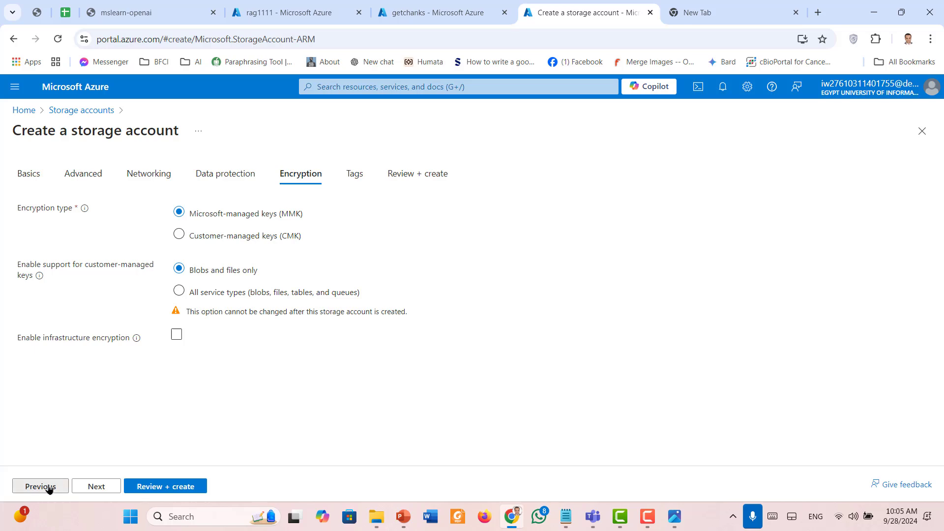
click(48, 489)
click(48, 488)
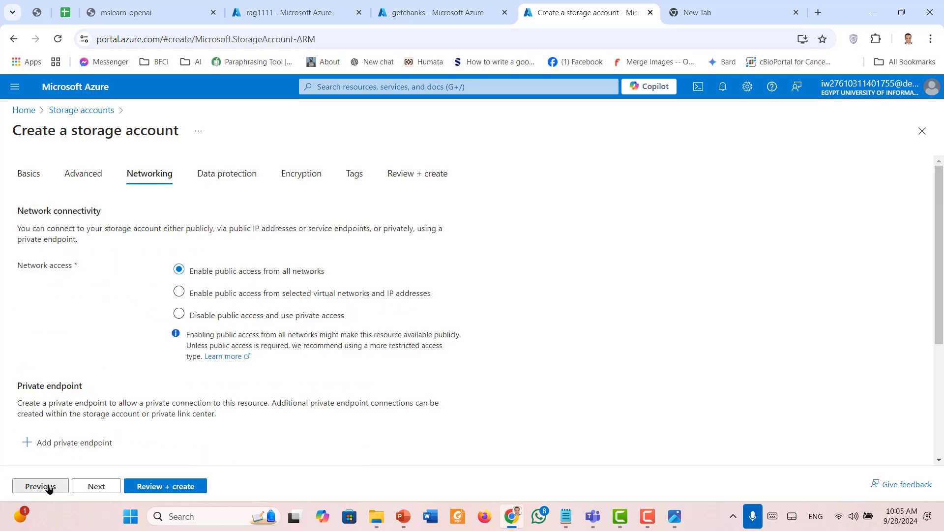
click(49, 488)
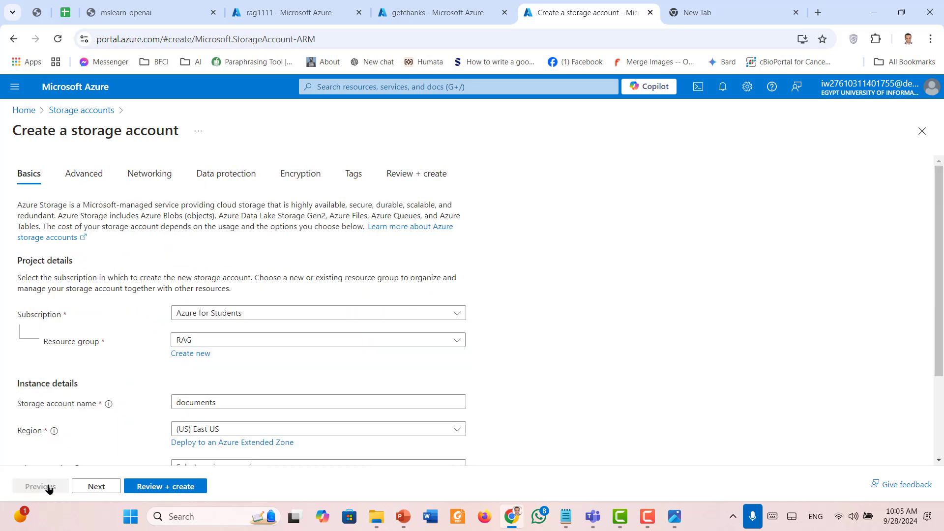
scroll(511, 402, down, 3)
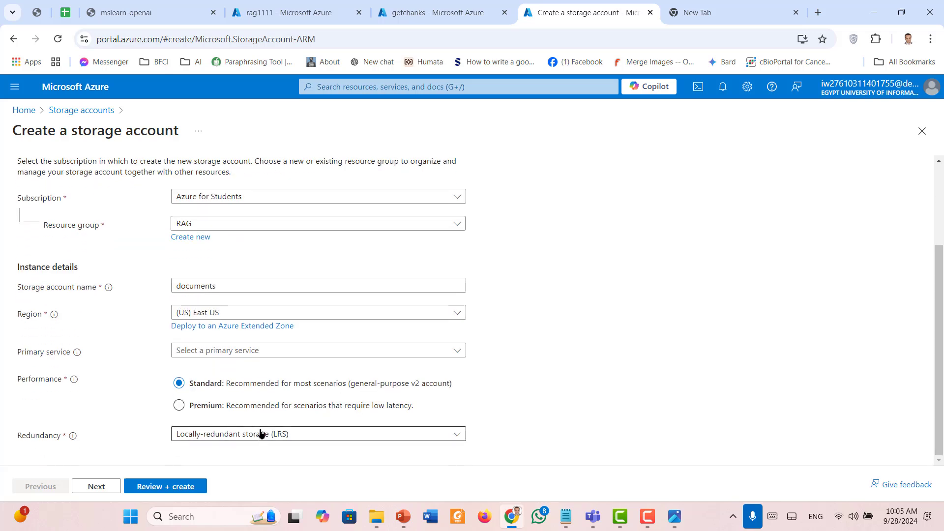
click(232, 286)
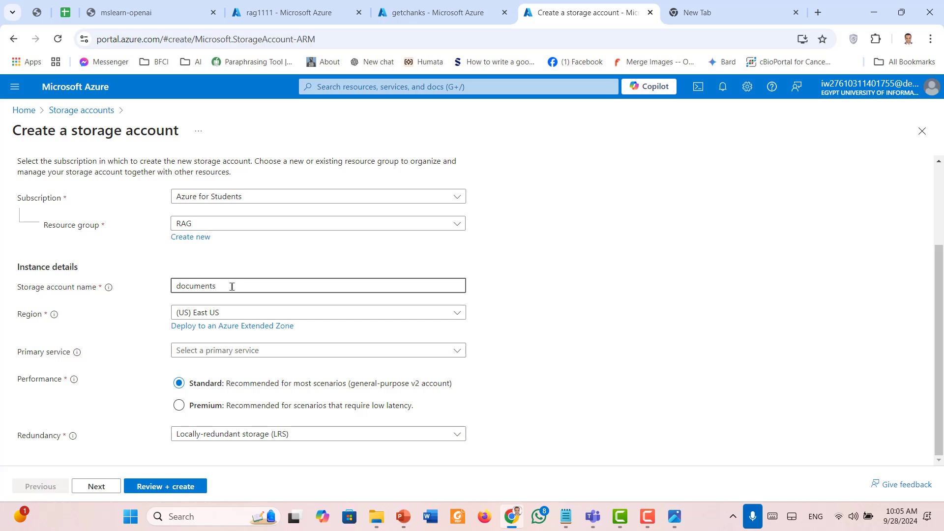
key(Delete)
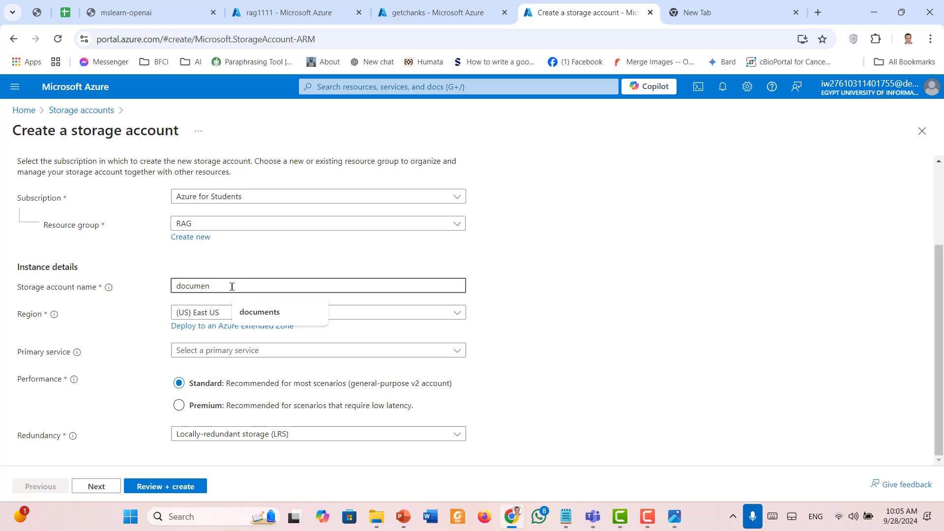
key(BackSpace)
key(BackSpace)
key(BackSpace)
key(BackSpace)
key(BackSpace)
key(BackSpace)
key(BackSpace)
click(232, 286)
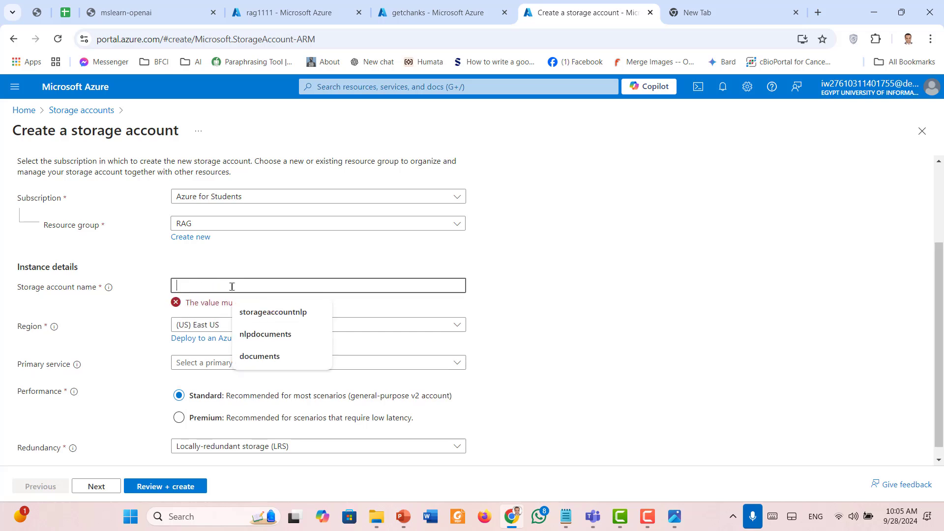
click(279, 339)
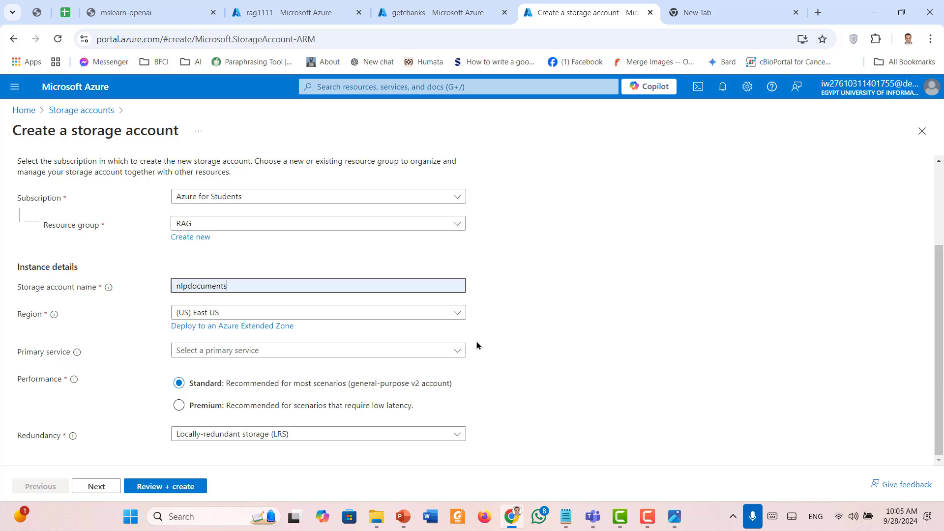
- Set the storage account's region to (US) East US 2
click(450, 313)
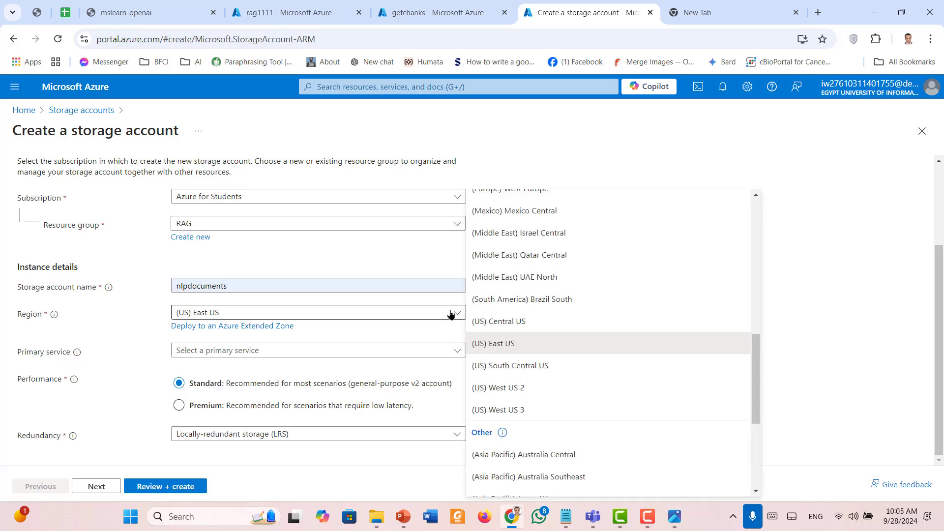
scroll(661, 359, down, 2)
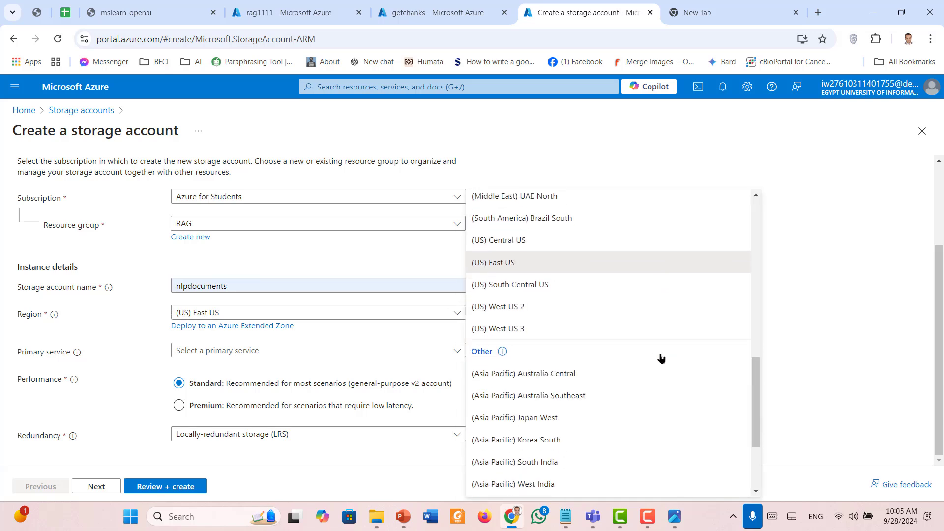
scroll(662, 358, down, 3)
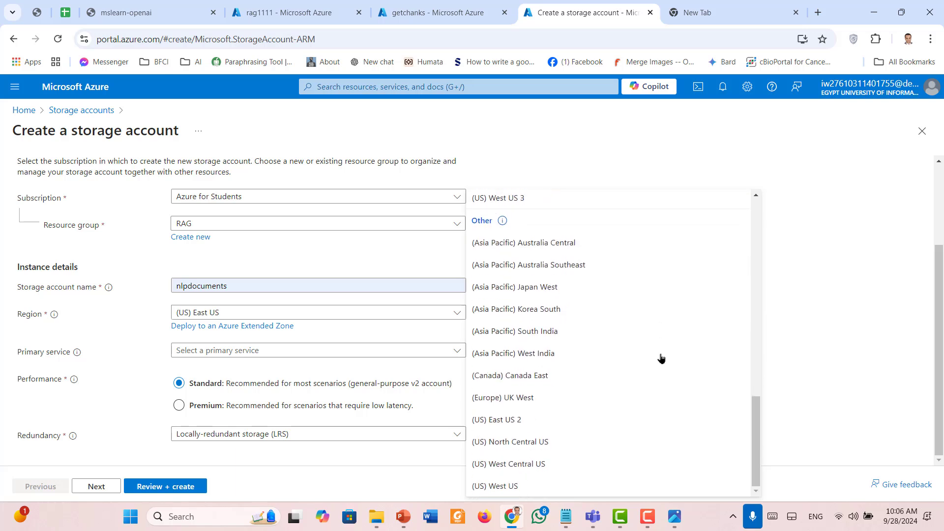
scroll(661, 359, up, 1)
scroll(662, 358, down, 1)
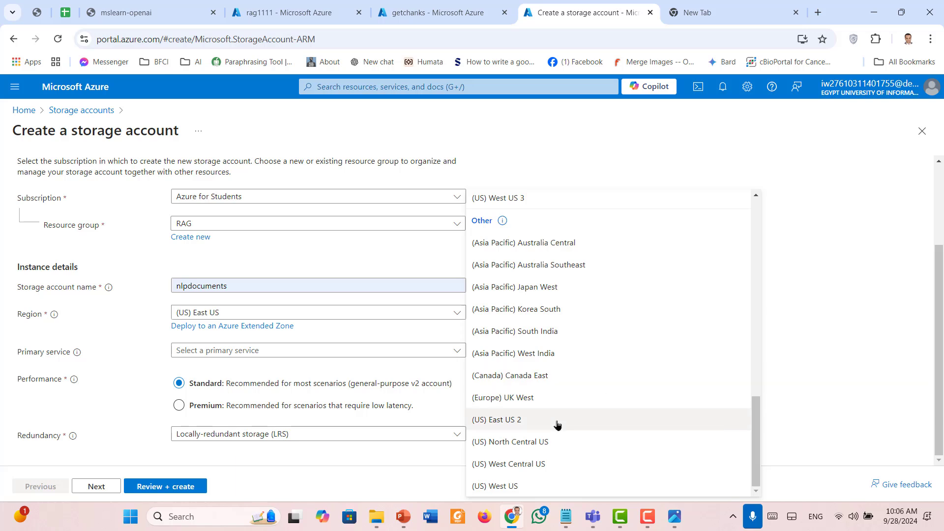
scroll(557, 424, up, 3)
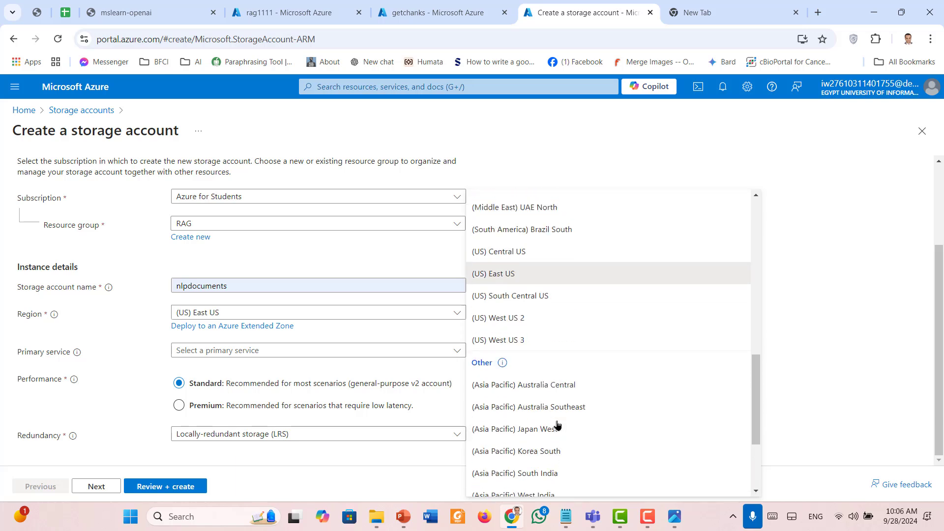
scroll(558, 424, down, 3)
click(558, 429)
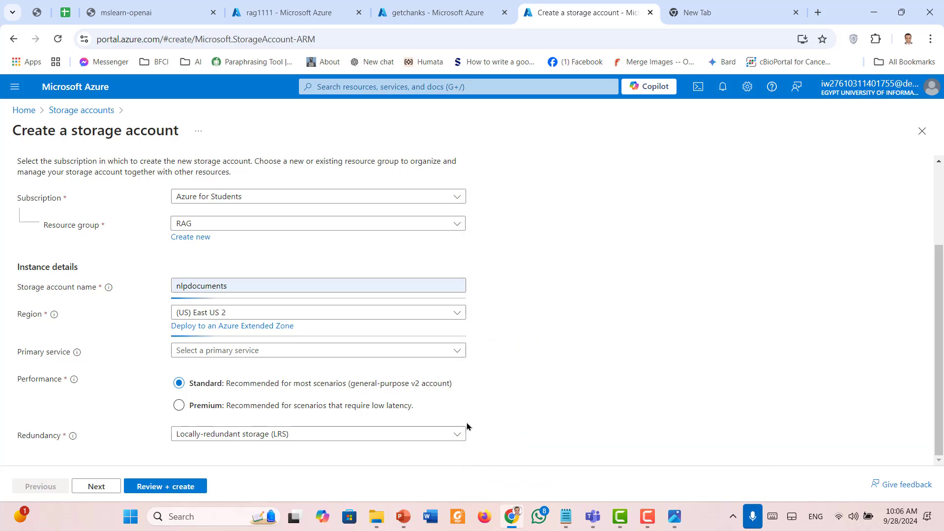
- Review and create the nlpdocuments storage account, and open the deployed resource
click(157, 491)
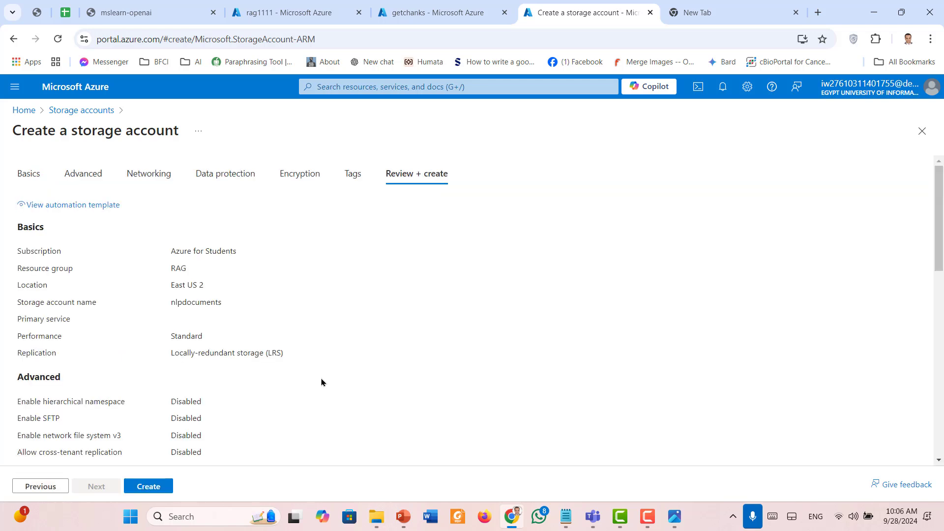
click(150, 487)
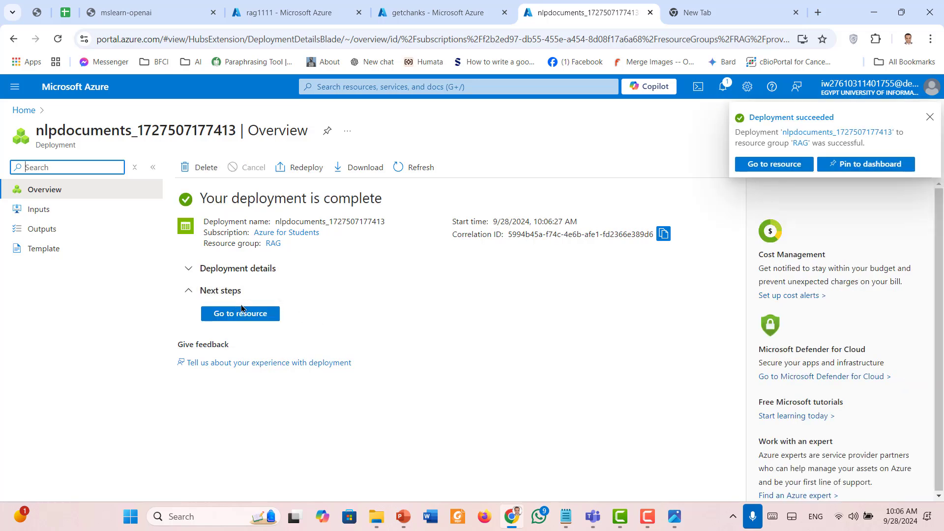
click(243, 313)
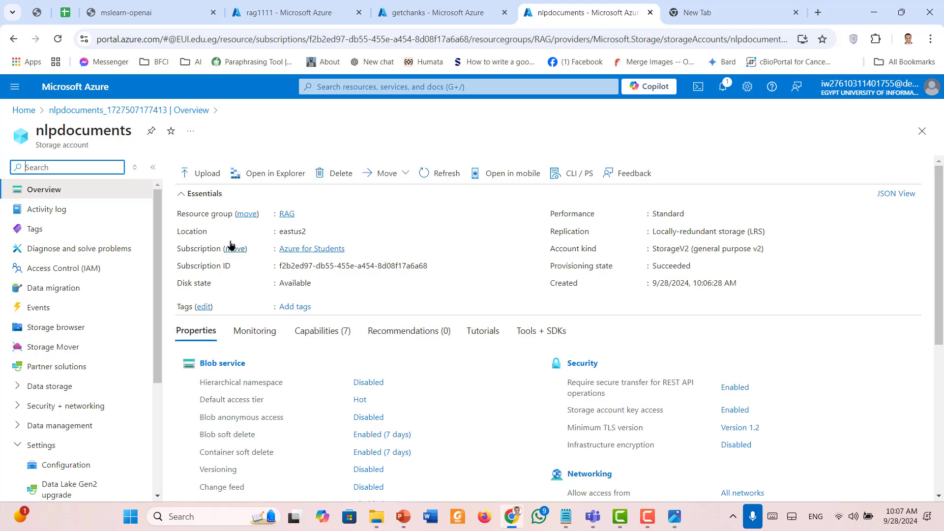
- Read the exercise's Storage browser instructions and locate that page in the nlpdocuments storage account
click(150, 5)
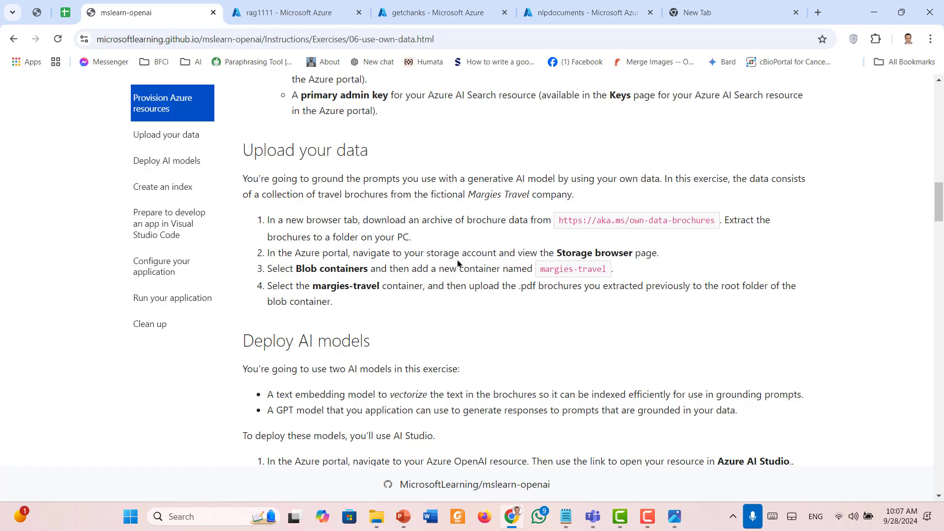
click(580, 3)
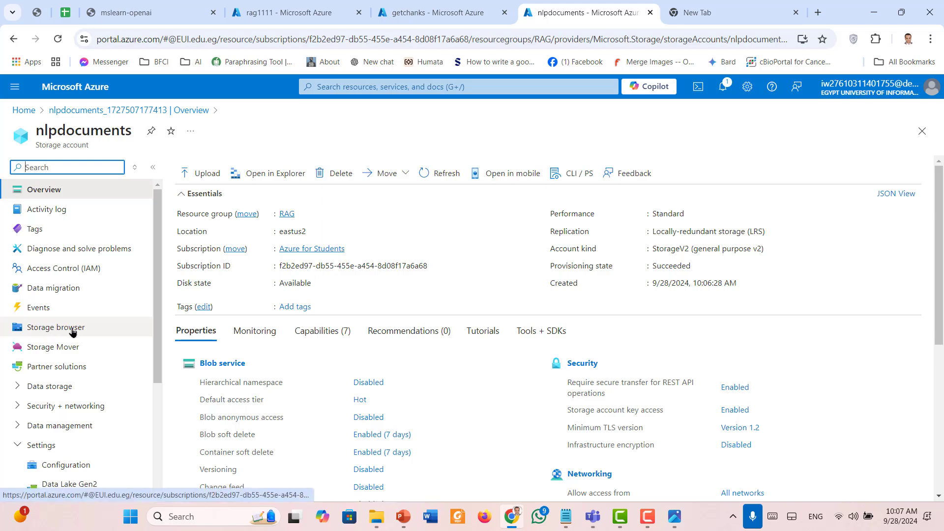
click(130, 6)
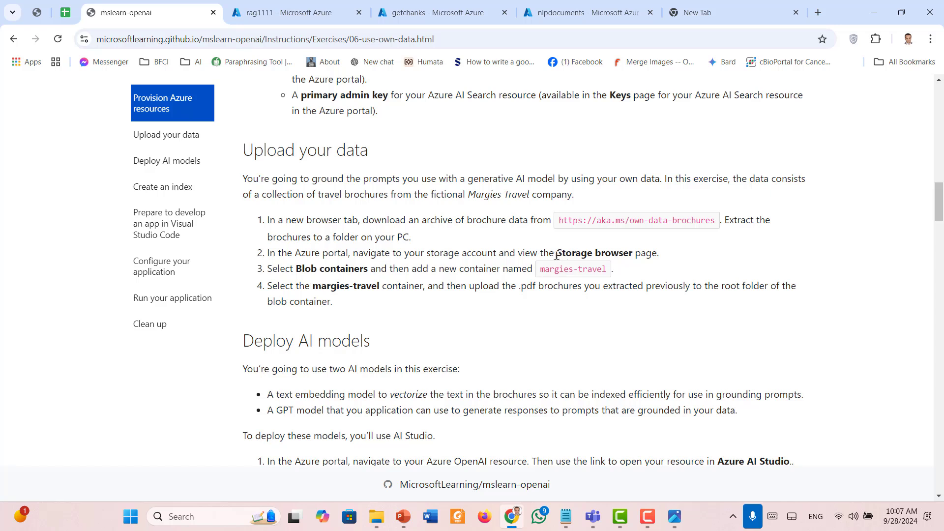
- Open the nlpdocuments account's Storage browser page and copy the container name margies-travel from the exercise instructions
click(590, 11)
click(70, 327)
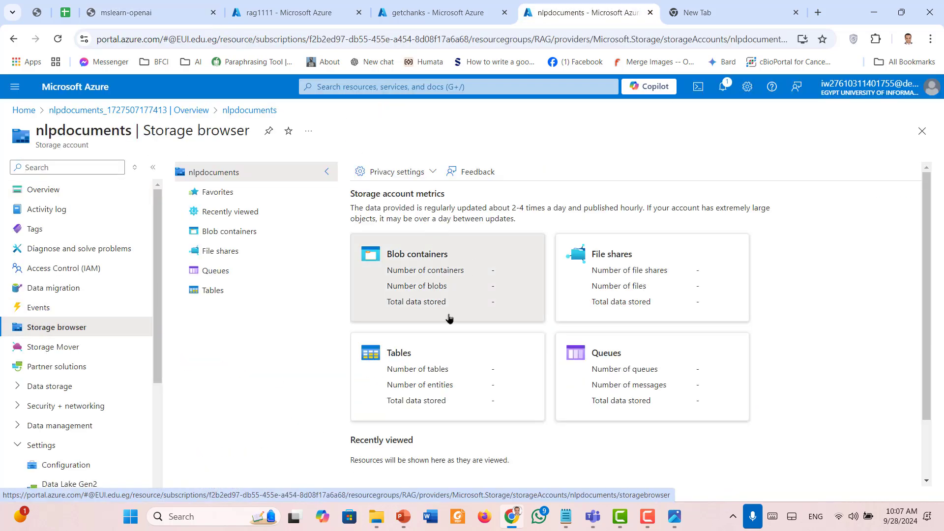
click(143, 14)
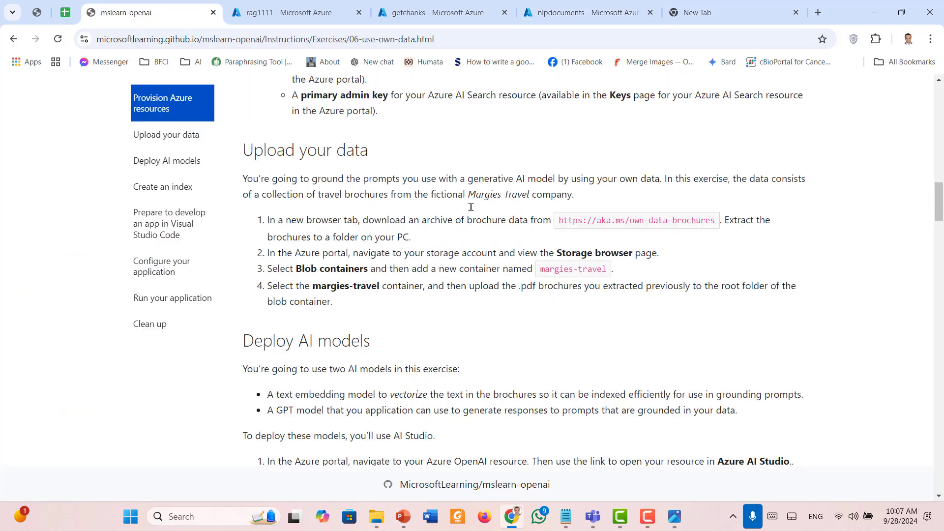
drag(600, 272, 540, 266)
key(ctrl+c)
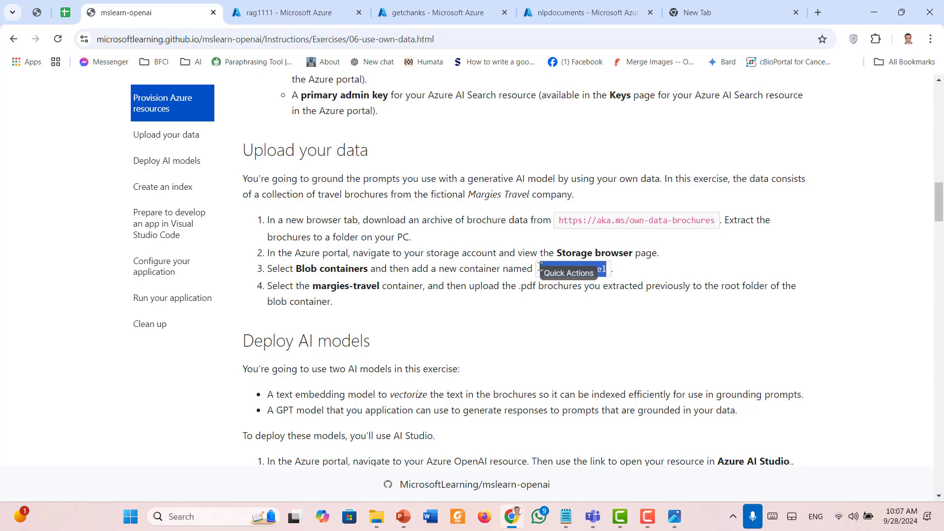
- Create a blob container named margies-travel in the nlpdocuments storage account, using the copied name
click(531, 20)
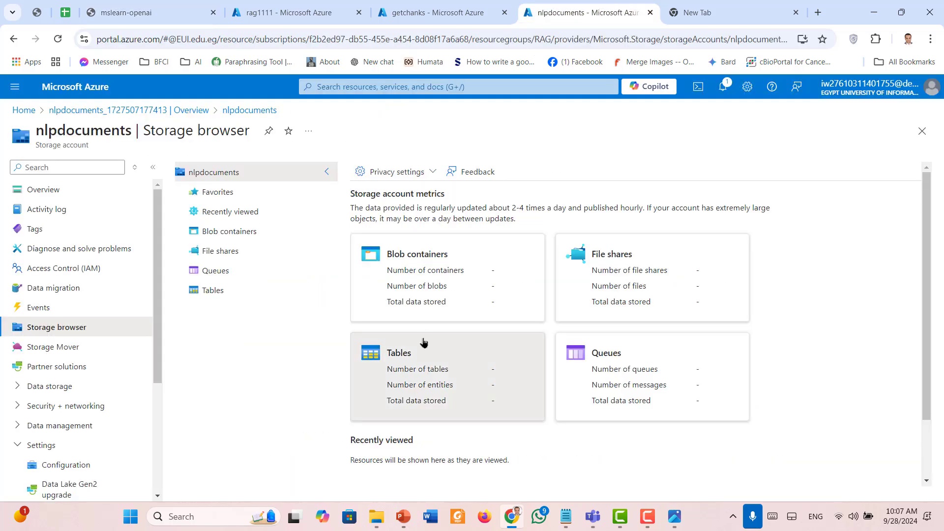
click(415, 291)
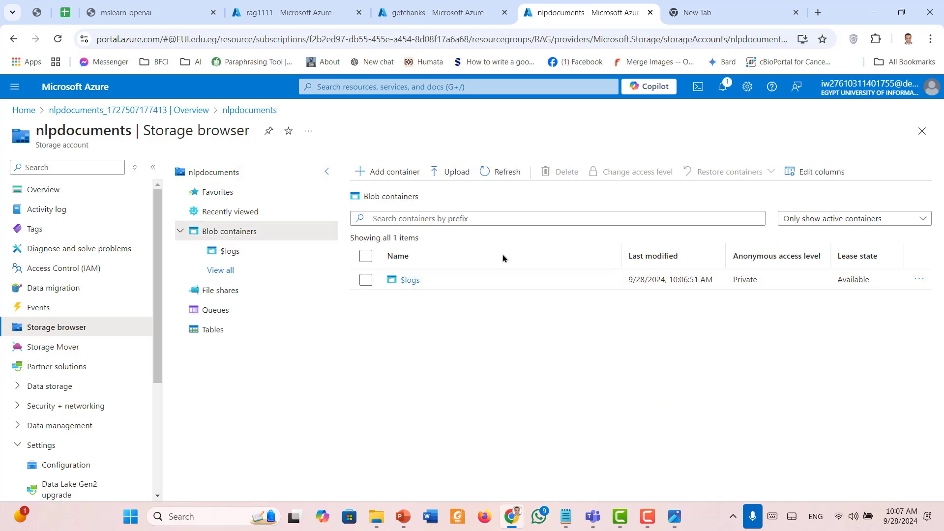
click(387, 174)
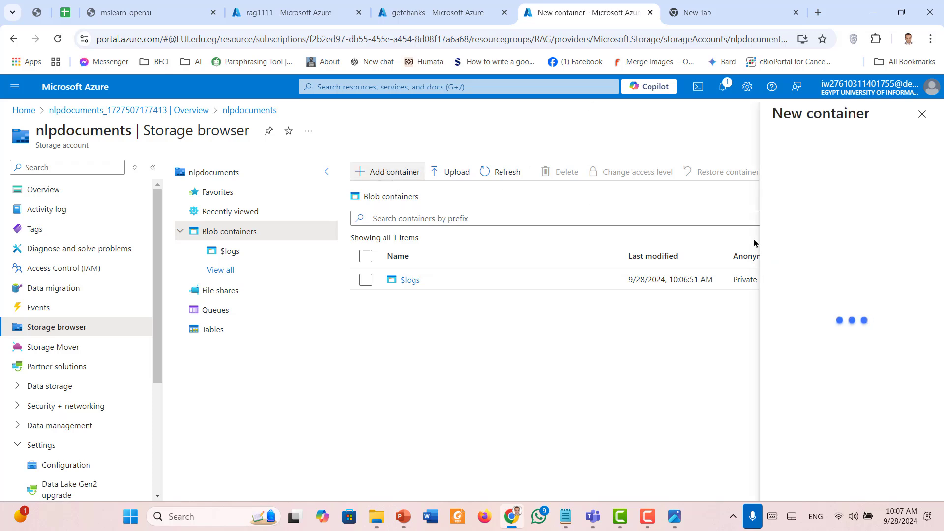
key(ctrl+v)
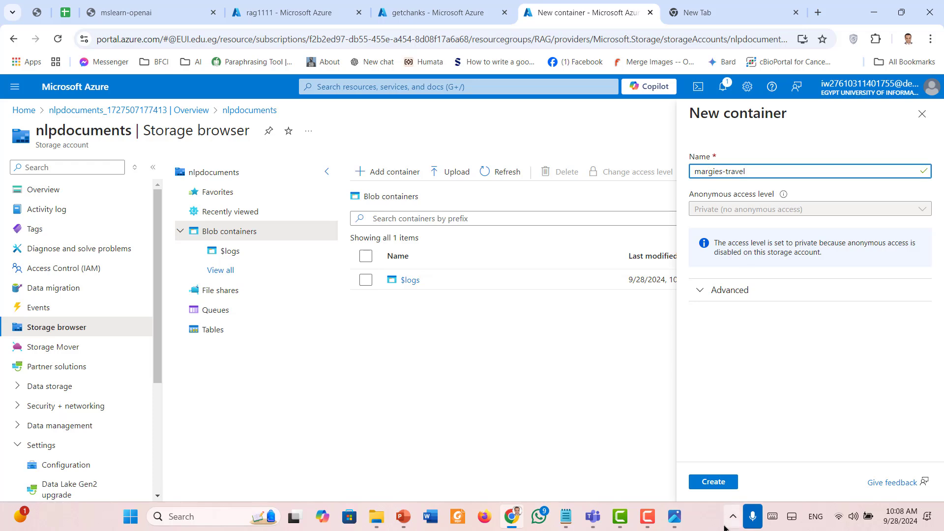
click(711, 486)
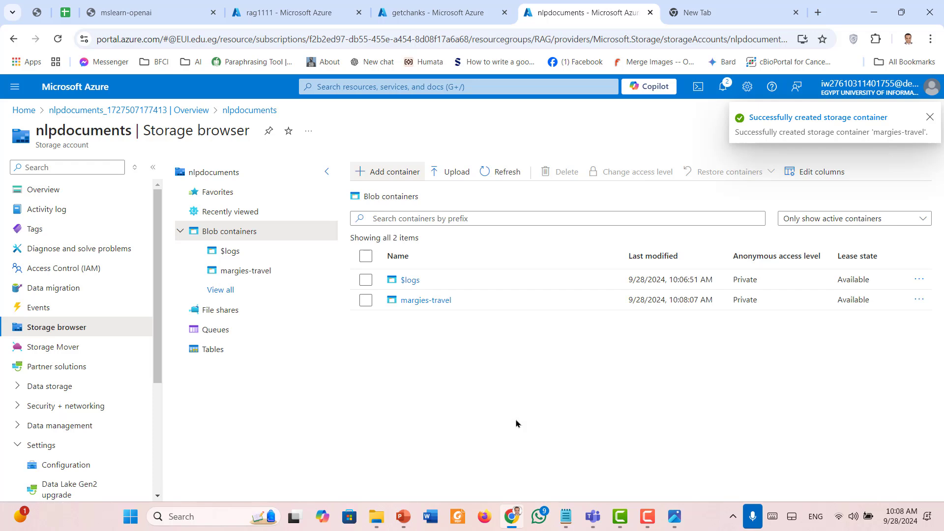
- Open the margies-travel container, start a blob upload, and browse for files to the Machine learning 2024 folder in My Drive (H:)
click(424, 304)
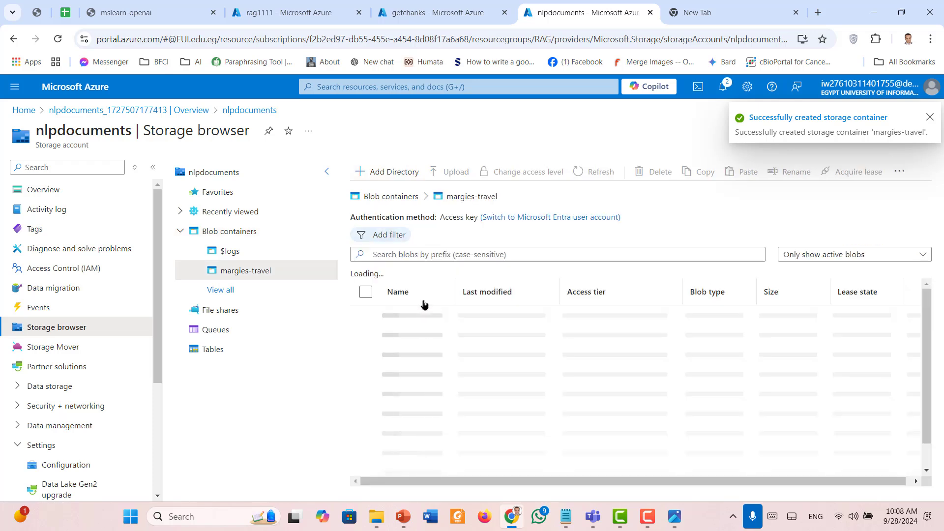
click(454, 179)
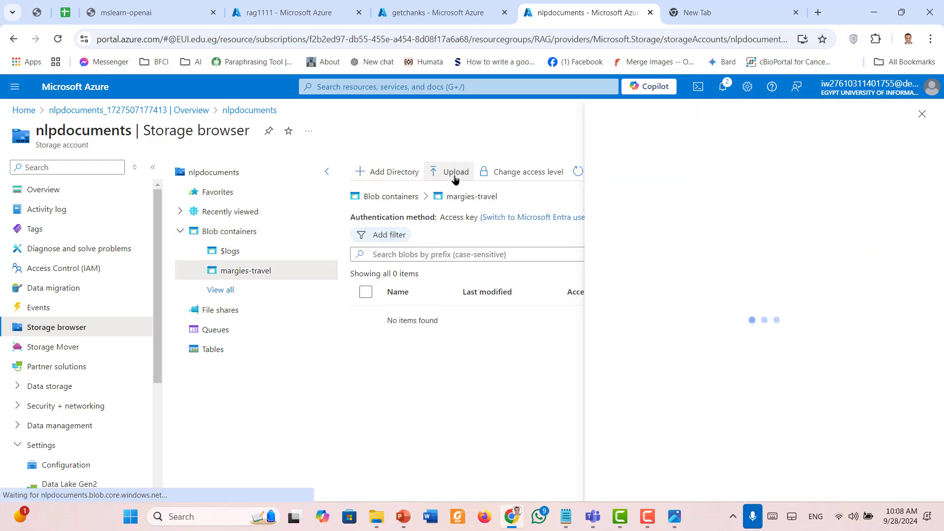
click(752, 234)
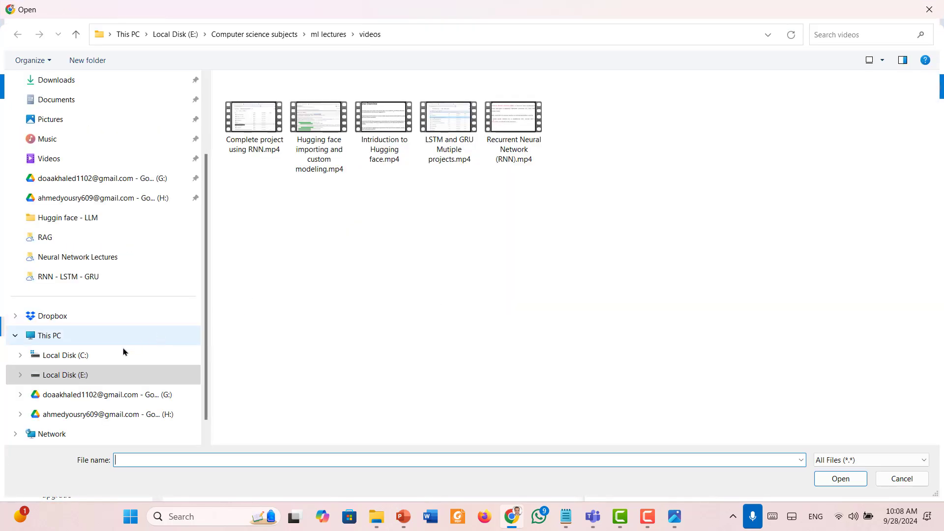
click(73, 376)
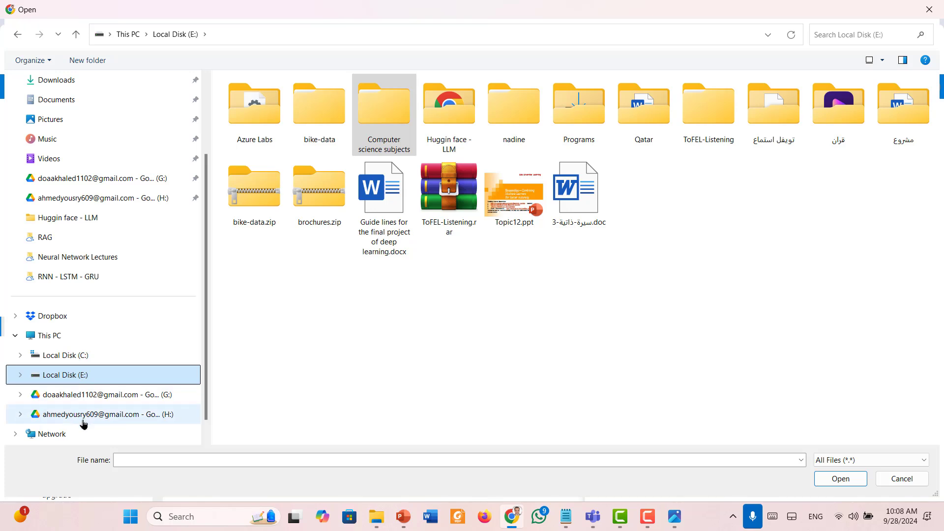
scroll(83, 423, down, 1)
click(84, 395)
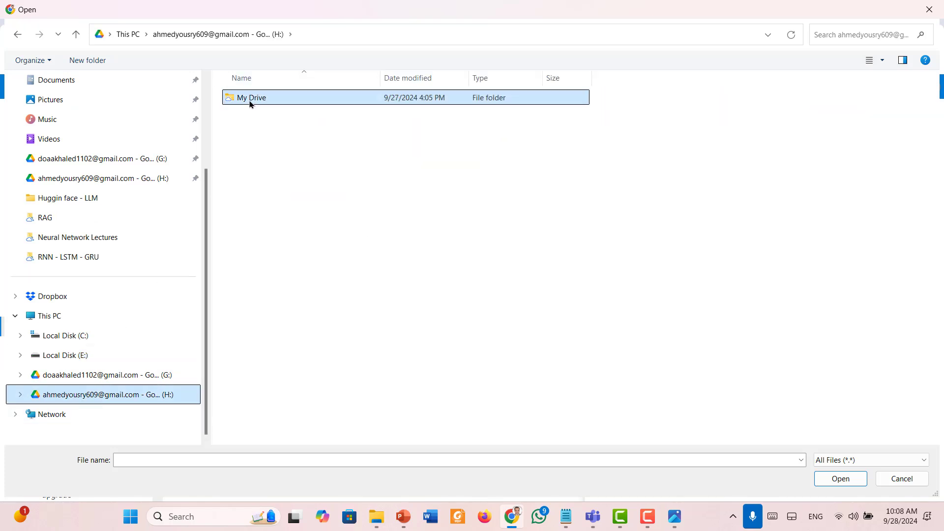
double_click(249, 99)
click(264, 354)
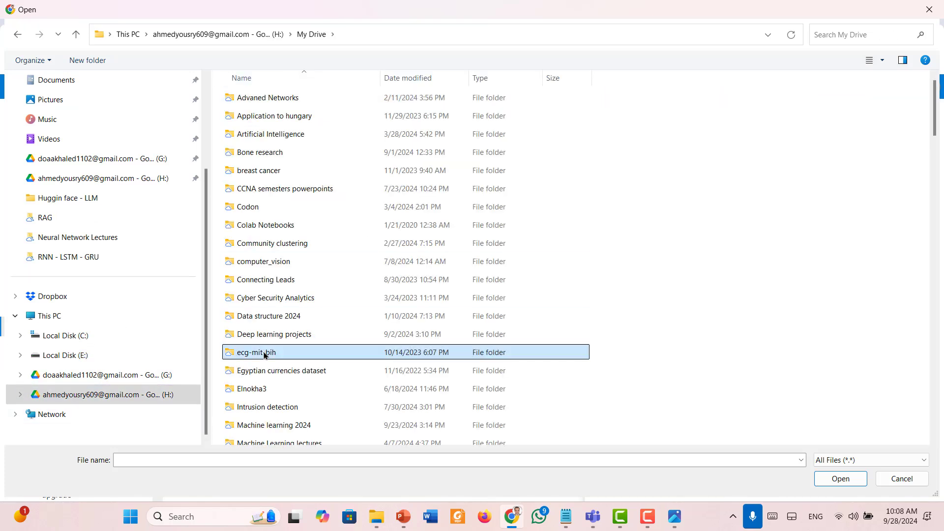
key(m)
key(Return)
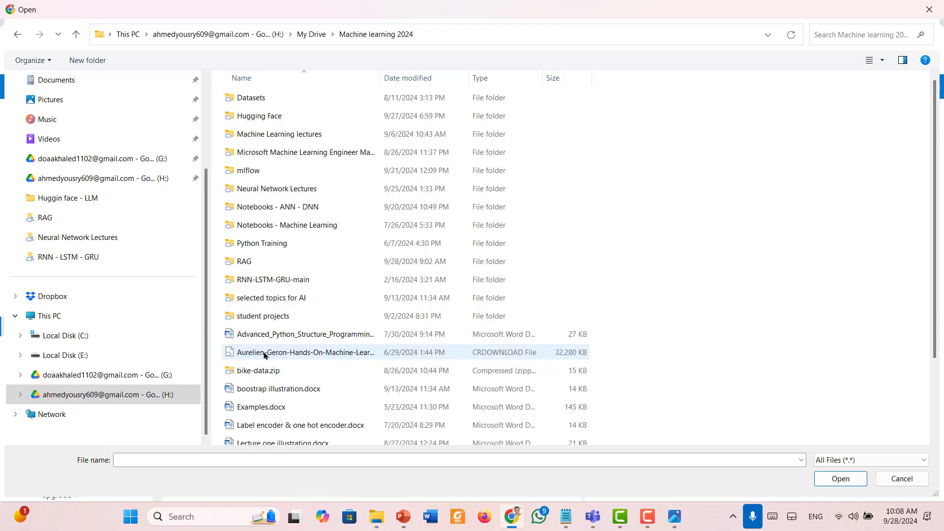
- Open the RAG folder inside Machine learning 2024 to find the files for upload
key(Down)
key(Down)
key(Down)
key(Down)
key(Down)
key(Down)
key(Down)
key(Down)
key(Down)
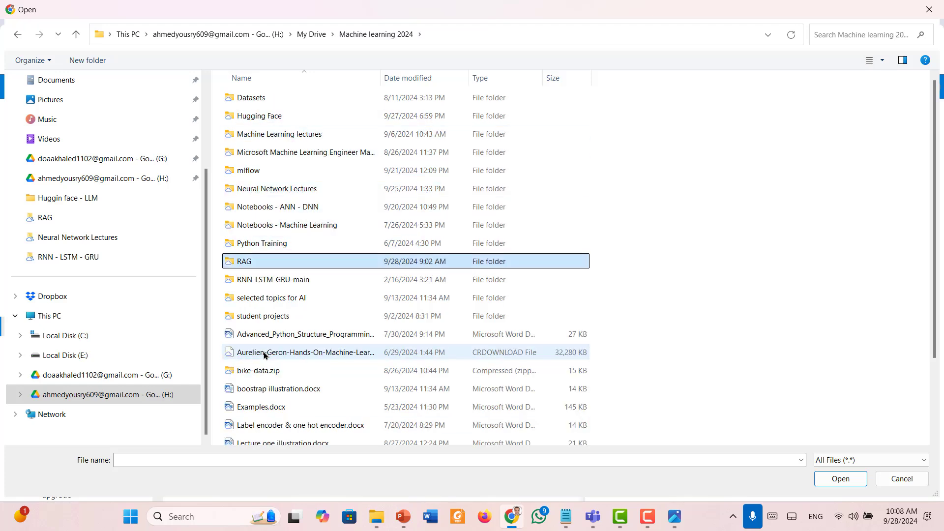
key(Return)
key(Down)
key(Down)
key(Return)
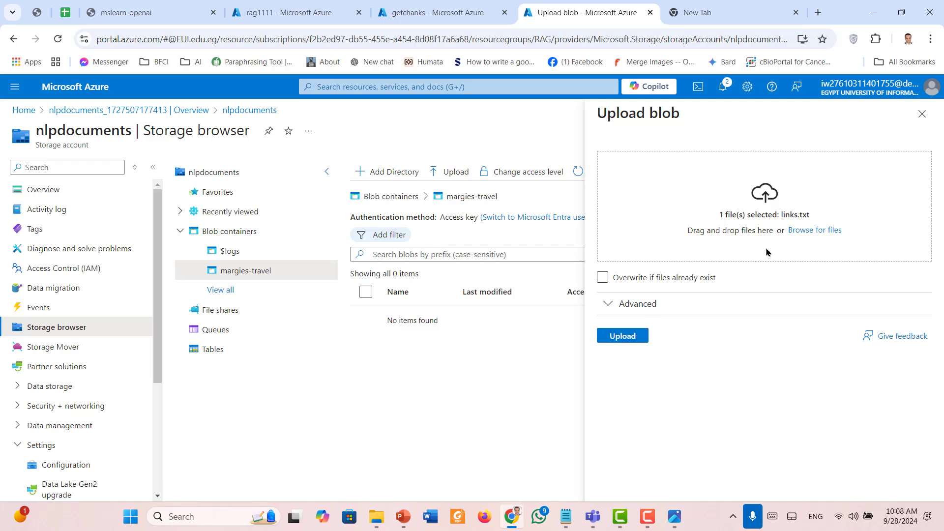
click(922, 114)
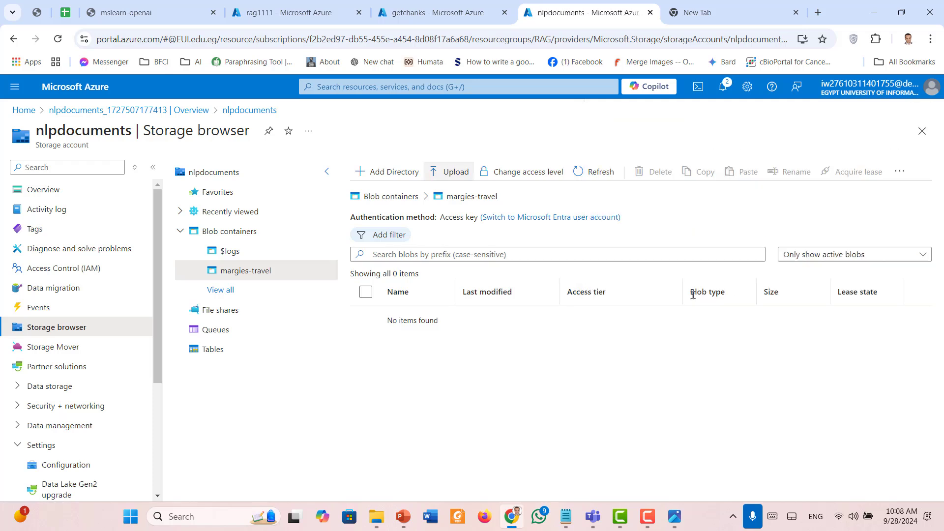
- Upload all the PDF files from the brochures folder inside RAG to the margies-travel container
click(450, 172)
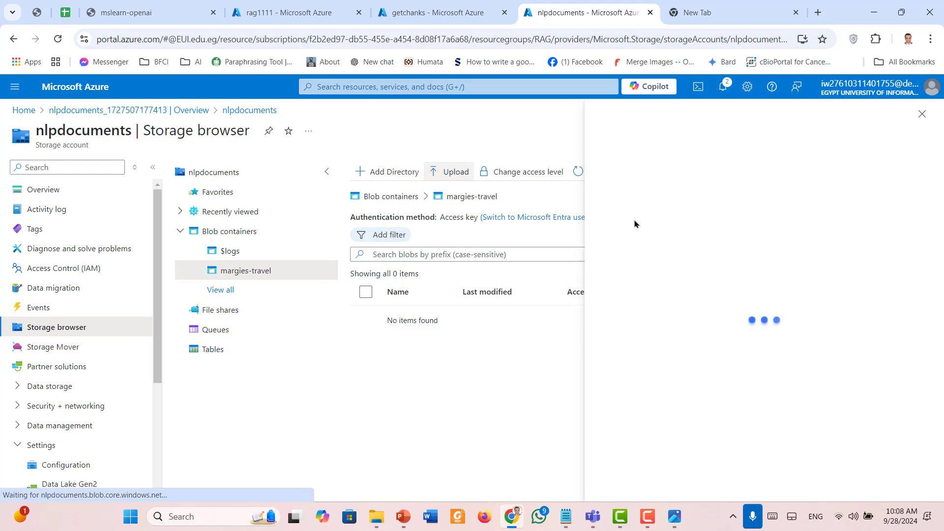
click(766, 240)
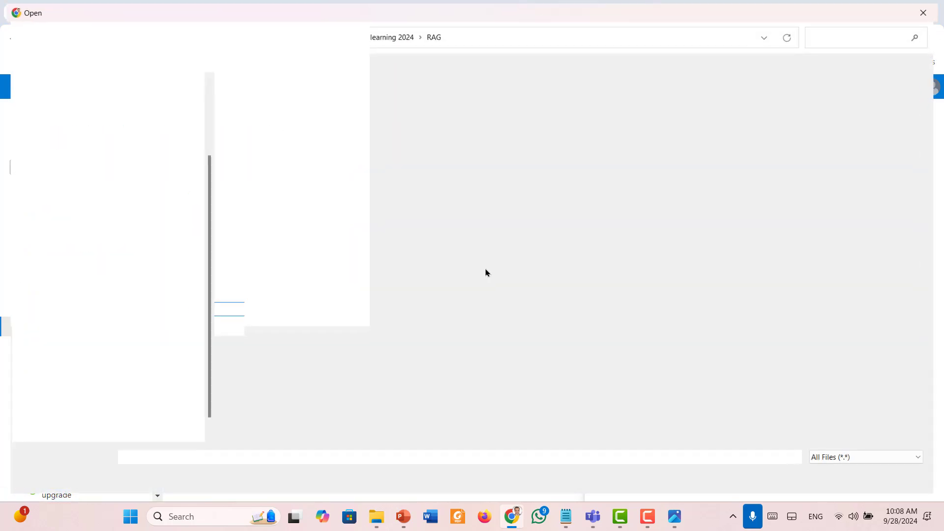
key(Down)
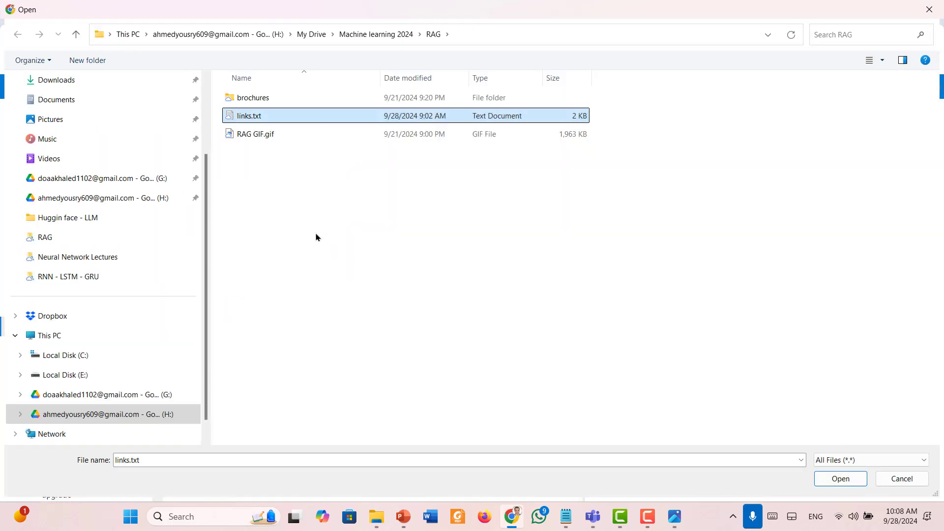
key(Up)
key(Return)
key(Down)
key(Up)
key(shift+Down)
key(shift+Down)
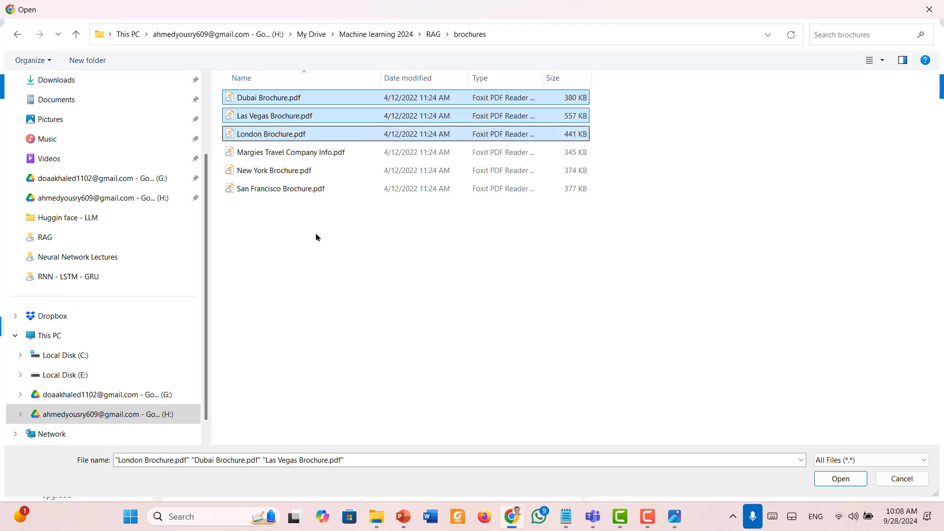
key(shift+End)
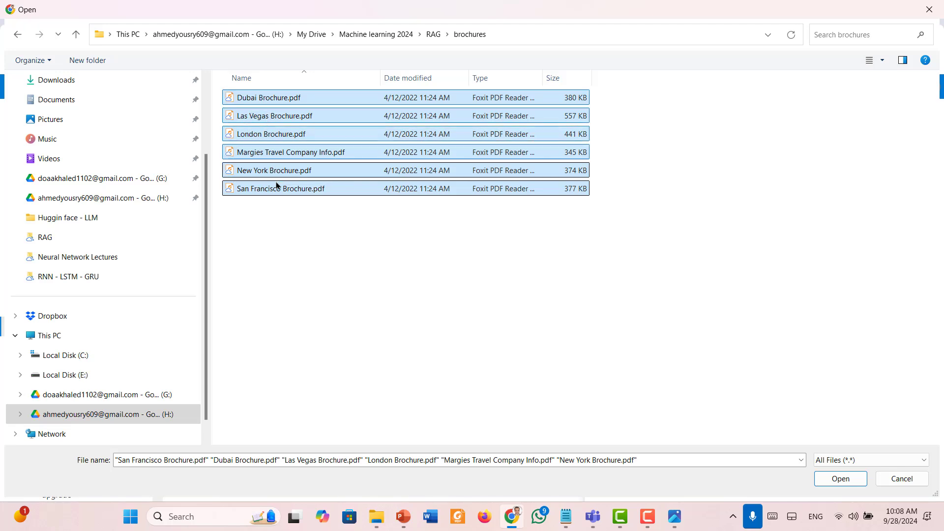
click(821, 485)
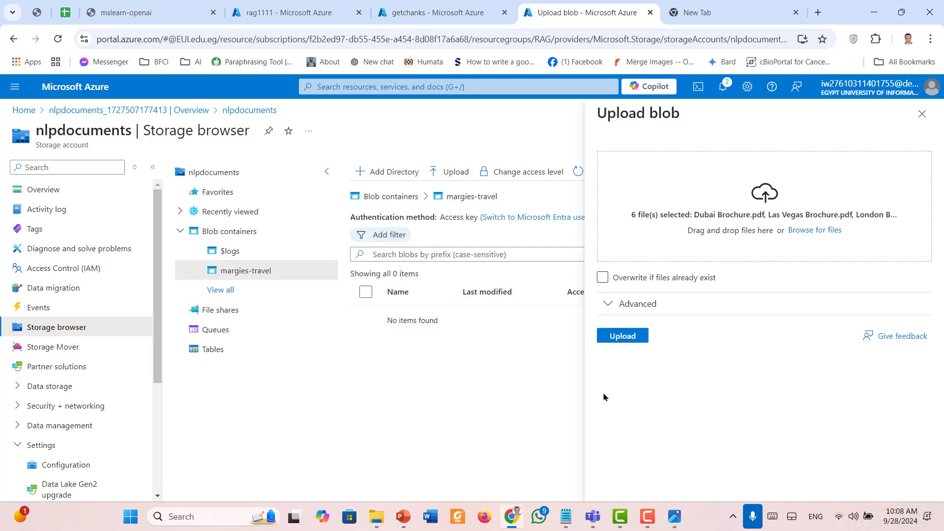
click(618, 338)
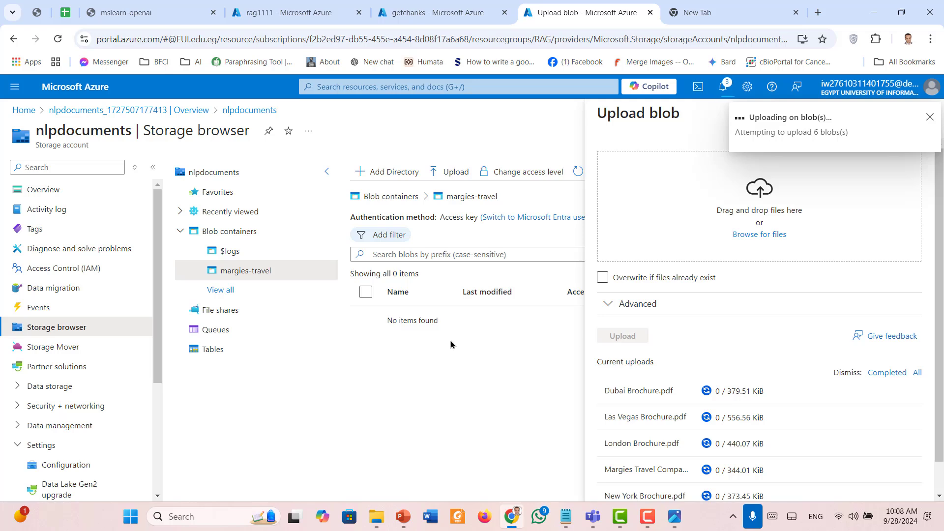
scroll(733, 415, down, 1)
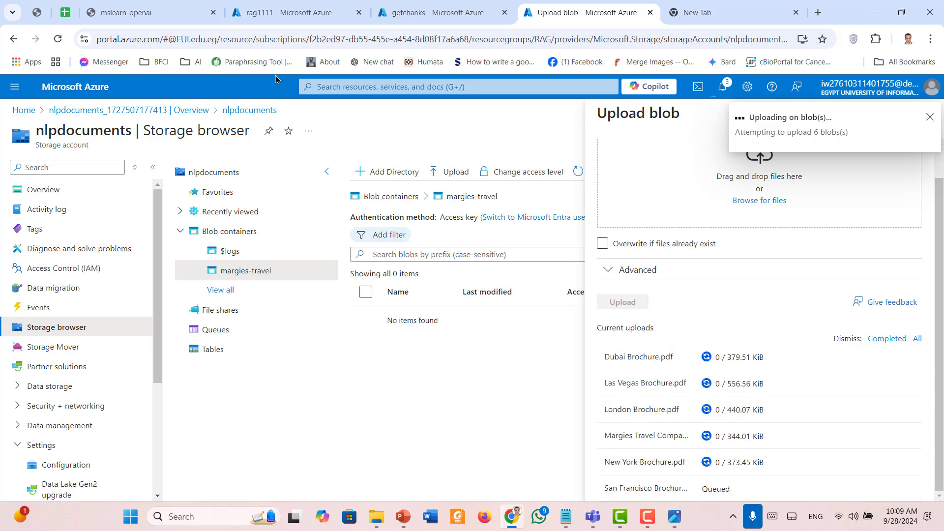
- Compare the exercise's upload instructions with the blobs in the margies-travel container
click(178, 14)
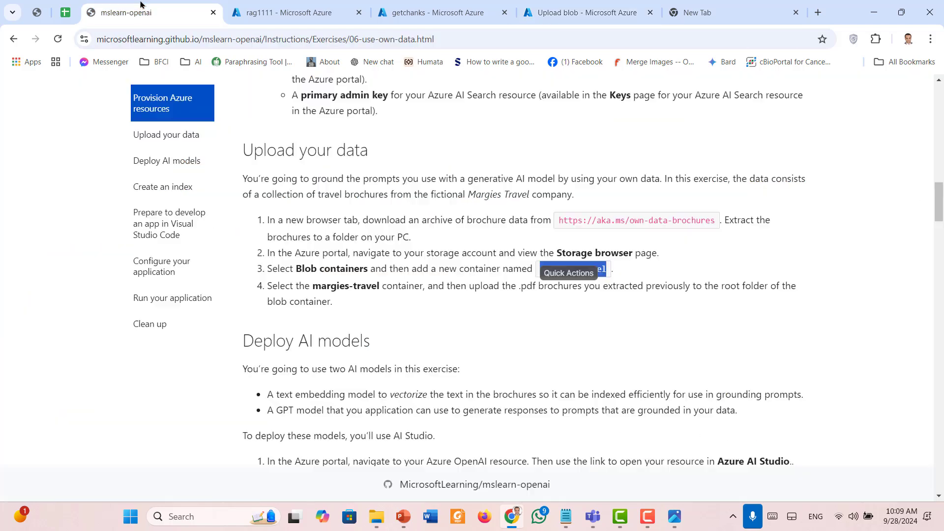
click(447, 290)
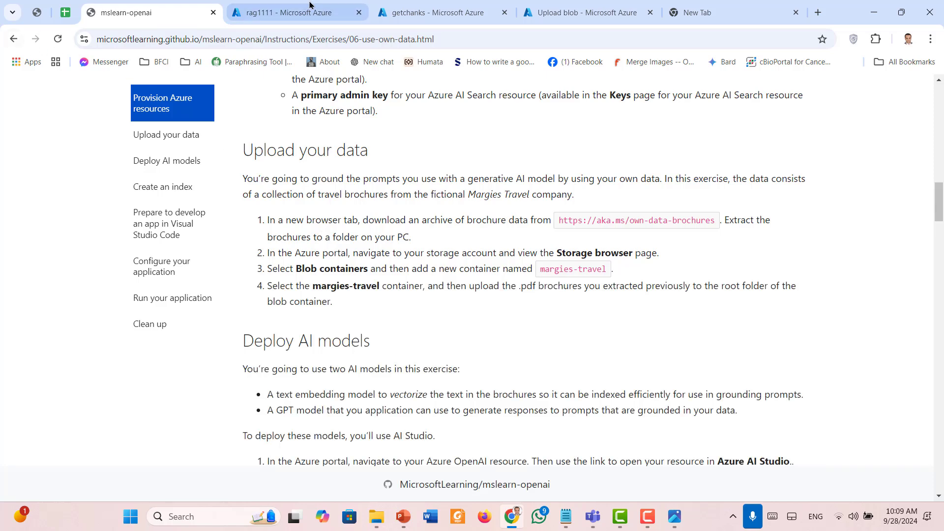
click(565, 5)
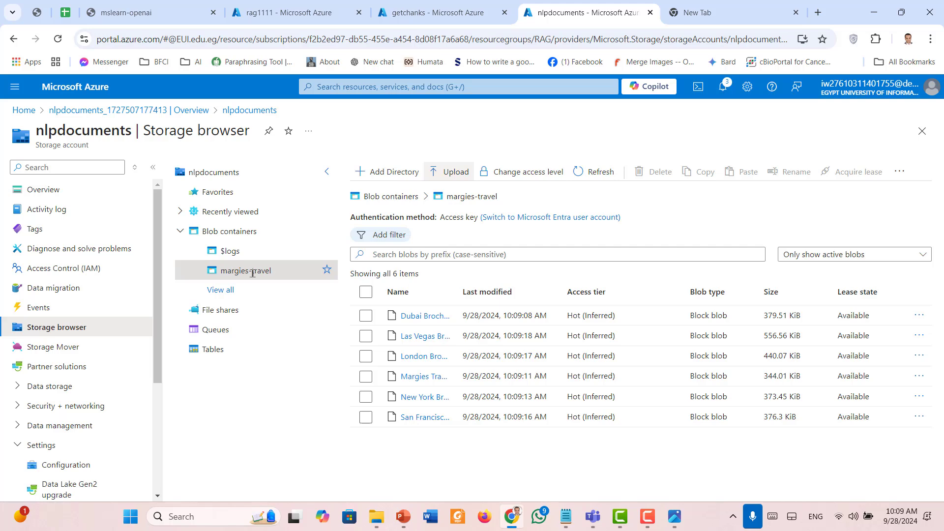
- Read the exercise's Deploy AI models section and examine the RAG GIF.gif diagram of the embedding and retrieval flow
click(144, 4)
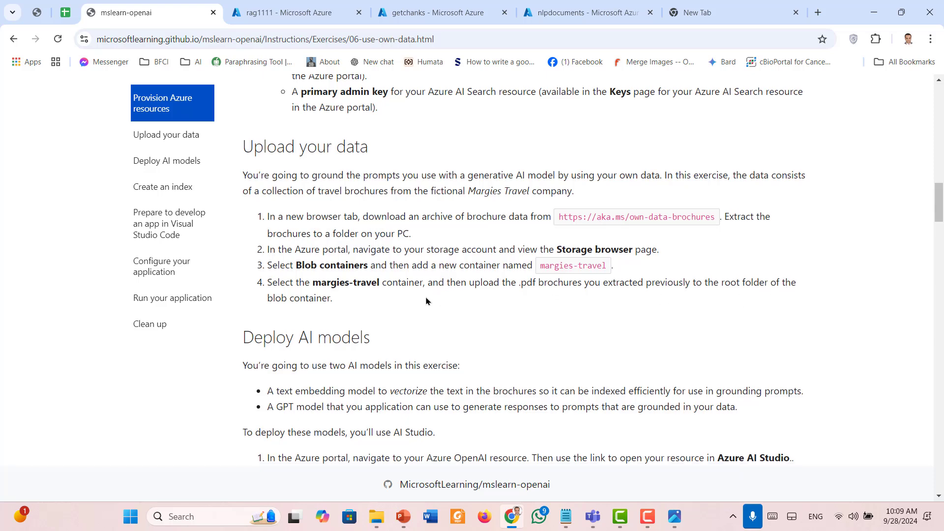
scroll(427, 301, down, 3)
scroll(427, 301, down, 1)
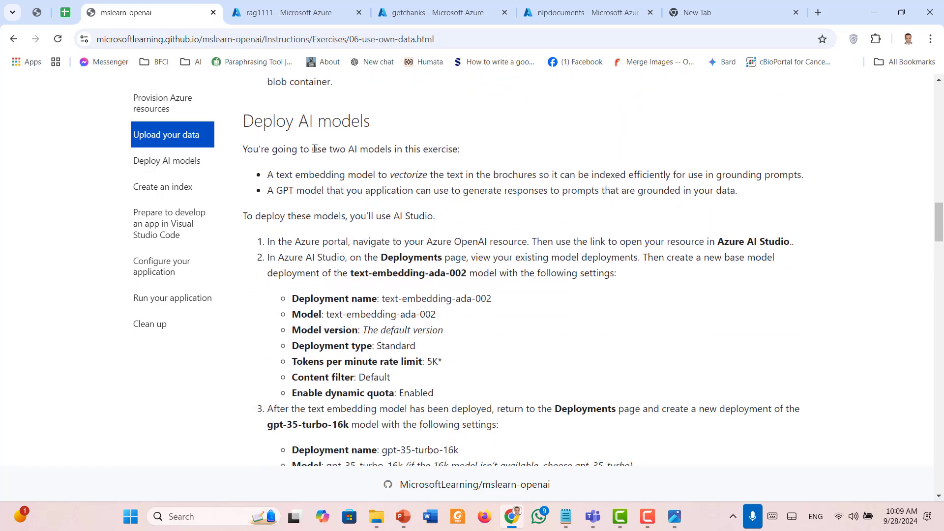
click(675, 515)
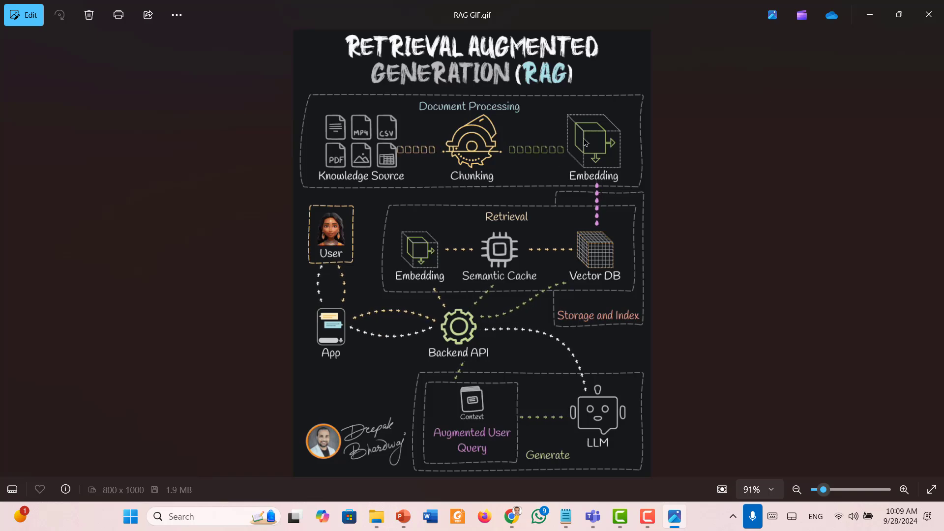
click(512, 517)
scroll(482, 310, down, 1)
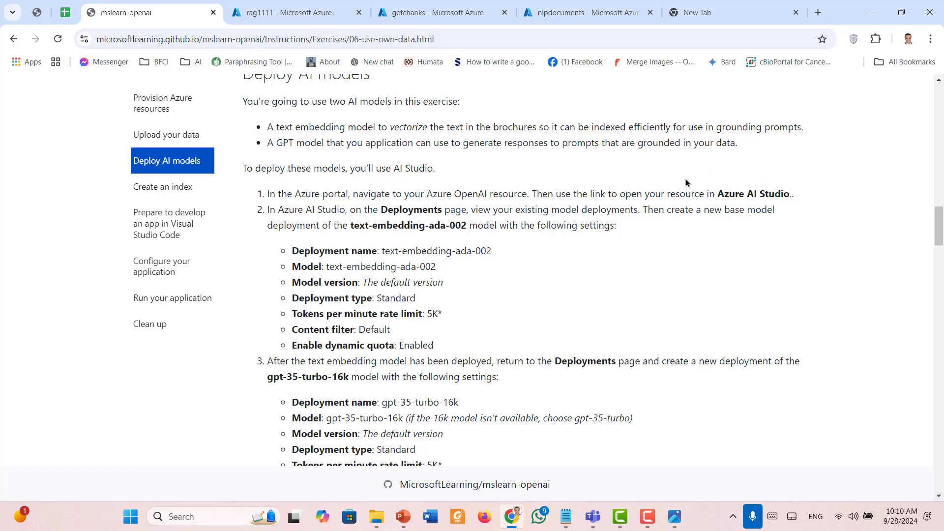
- Open the Azure portal home page in a new tab and open the RAG resource group
click(284, 5)
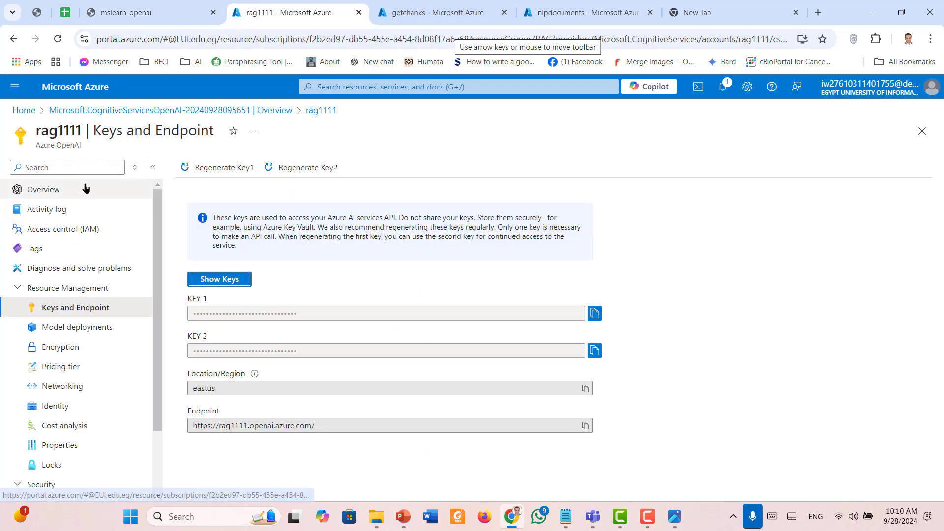
right_click(80, 93)
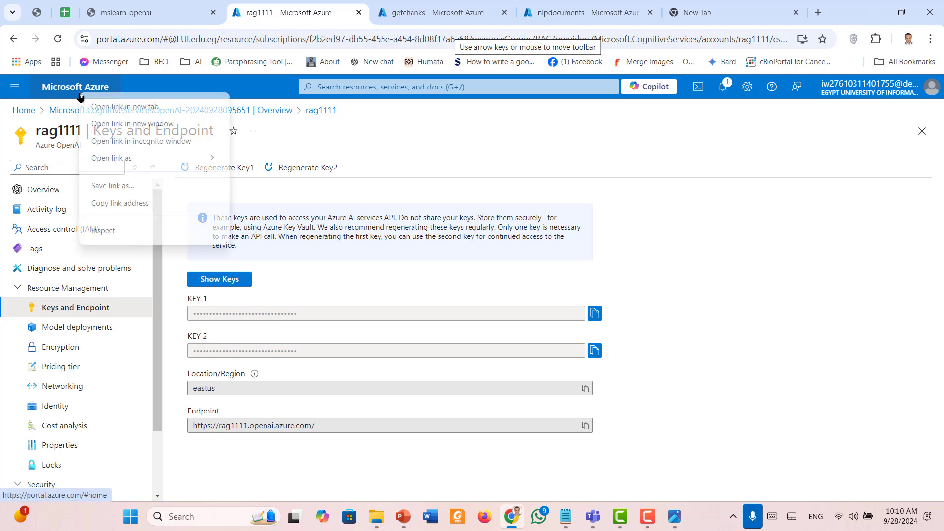
click(125, 106)
click(367, 11)
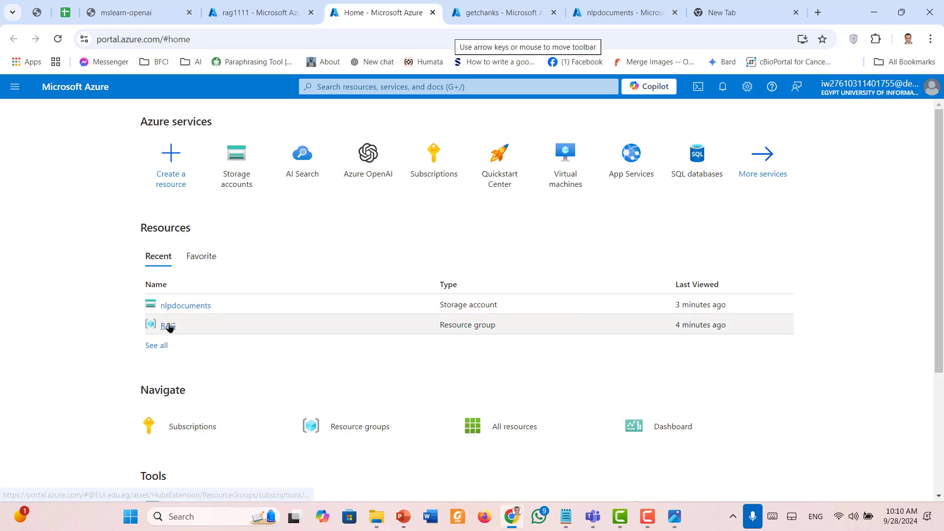
mouse_move(168, 327)
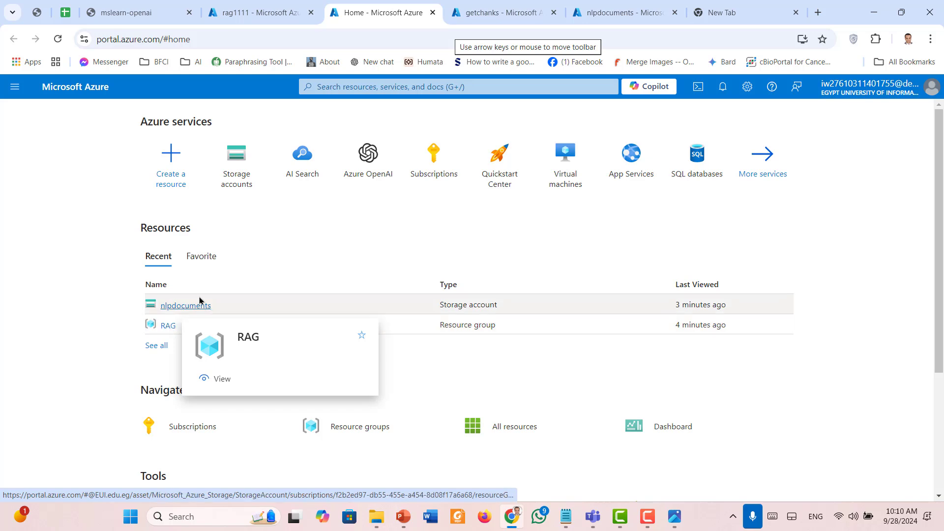
click(167, 327)
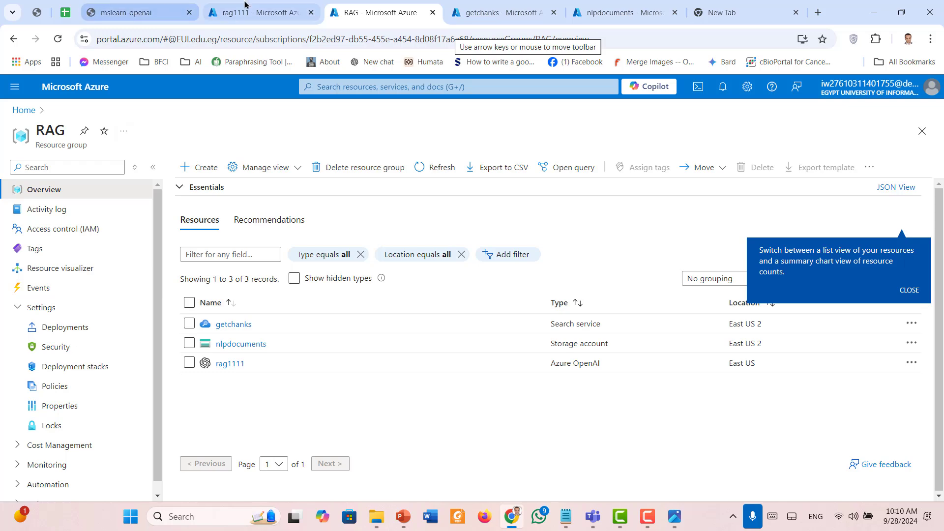
- Check the exercise's deployment instructions, then open the rag1111 resource from the RAG group and launch Azure OpenAI Studio
key(ctrl+3)
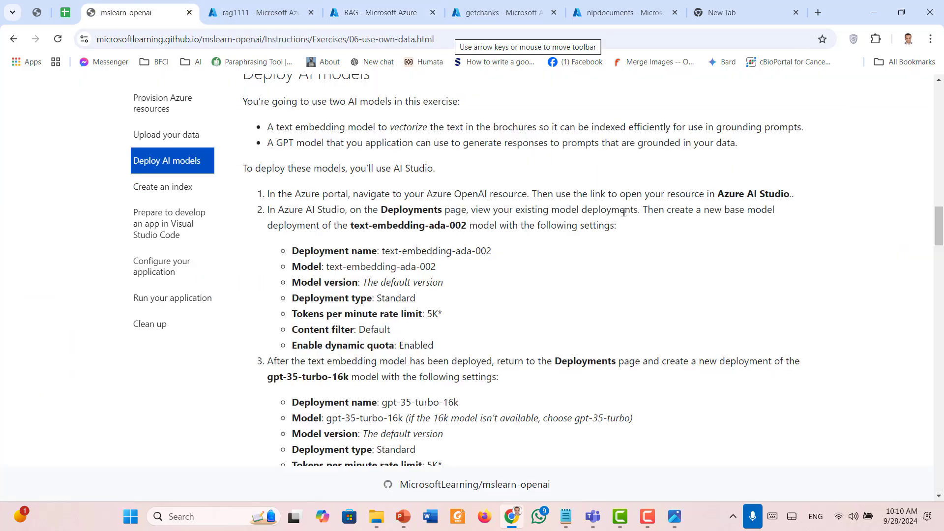
scroll(471, 296, up, 1)
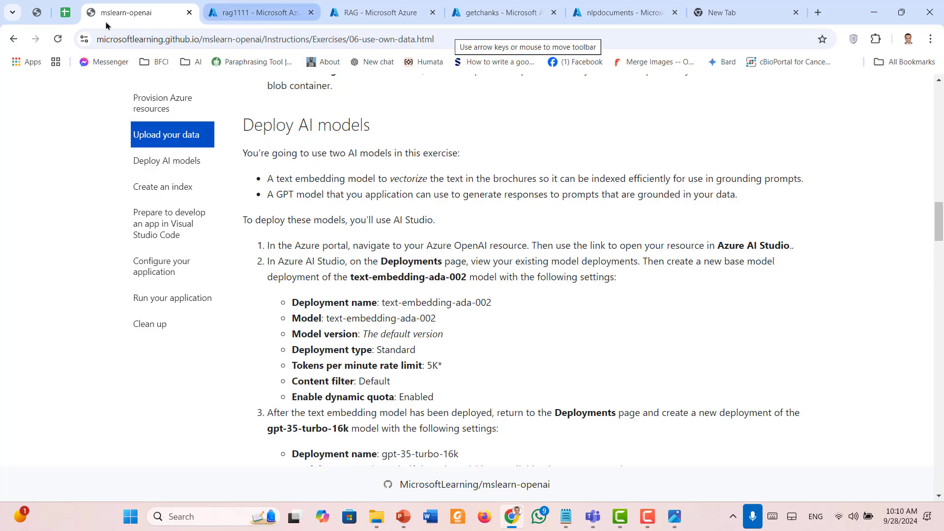
click(254, 3)
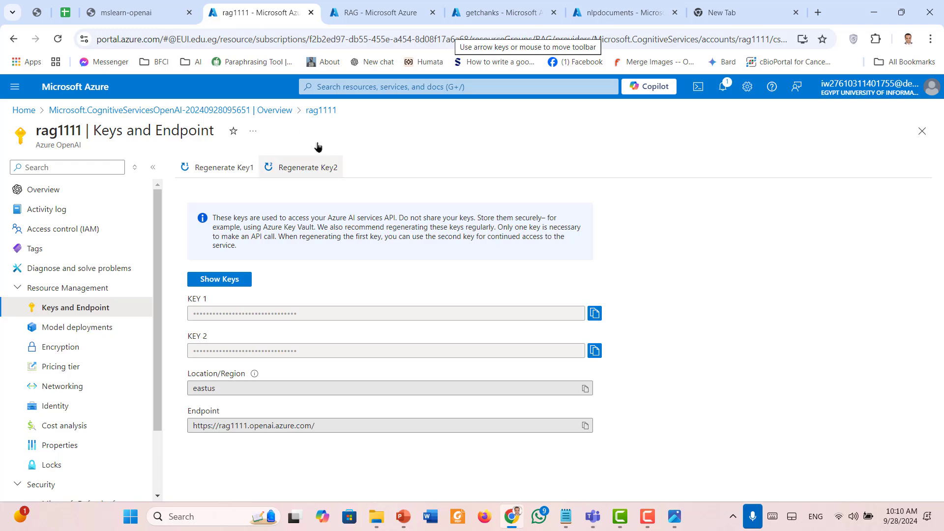
click(385, 3)
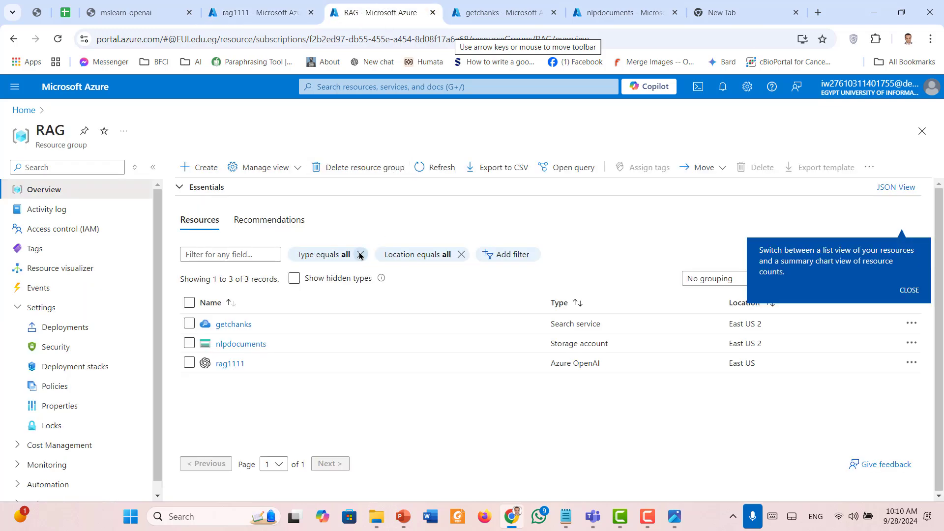
click(230, 364)
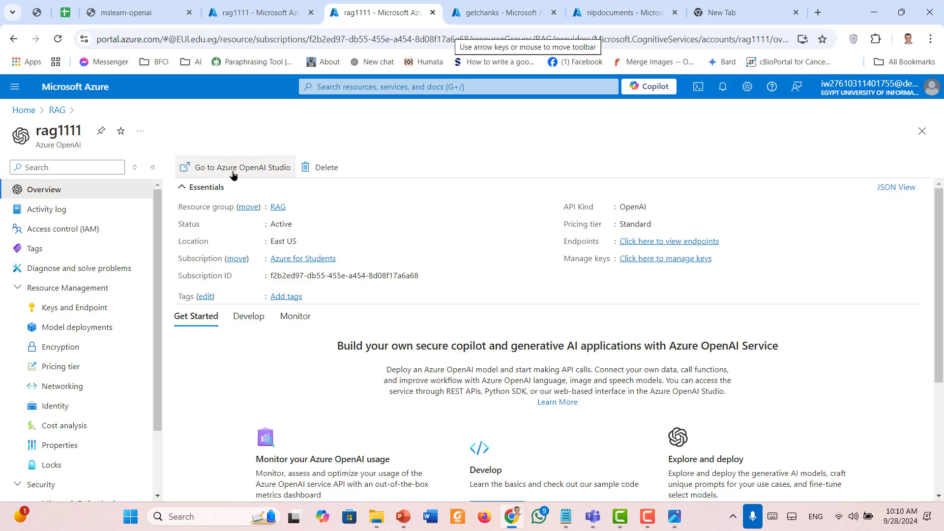
click(247, 179)
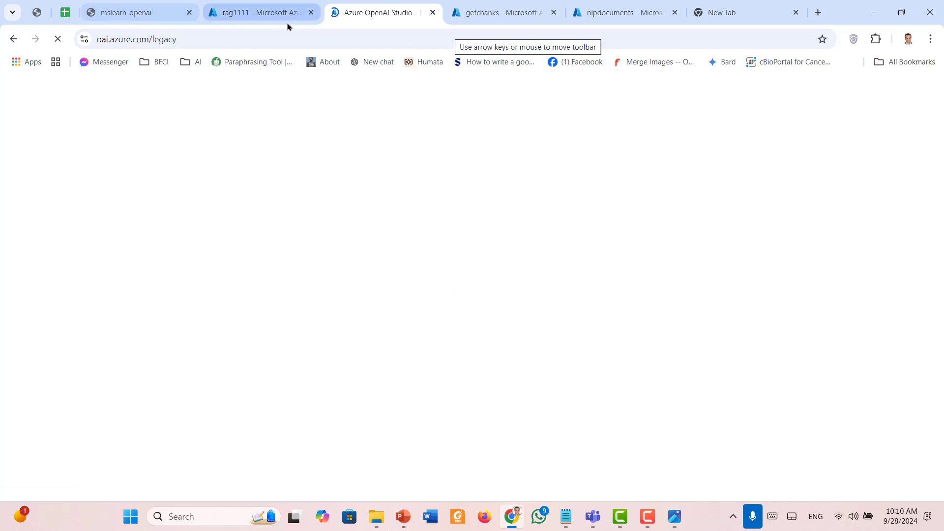
- Review the text-embedding-ada-002 settings in the exercise and sign in to Azure OpenAI Studio with the account already signed in
click(150, 9)
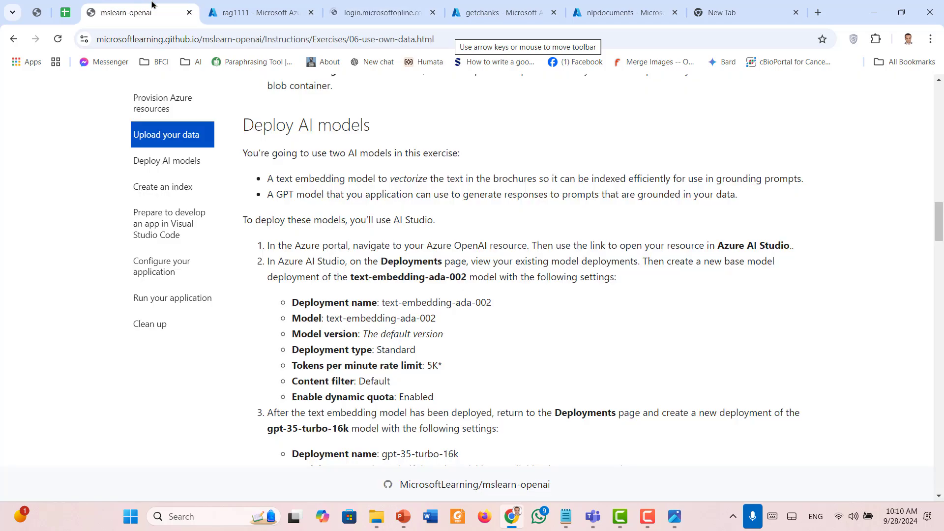
scroll(590, 319, down, 1)
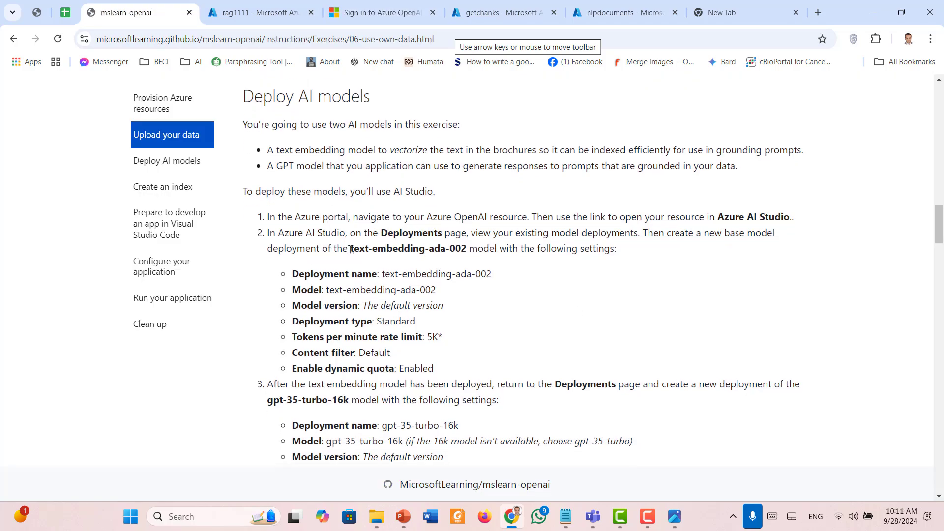
drag(351, 249, 467, 250)
scroll(390, 386, down, 1)
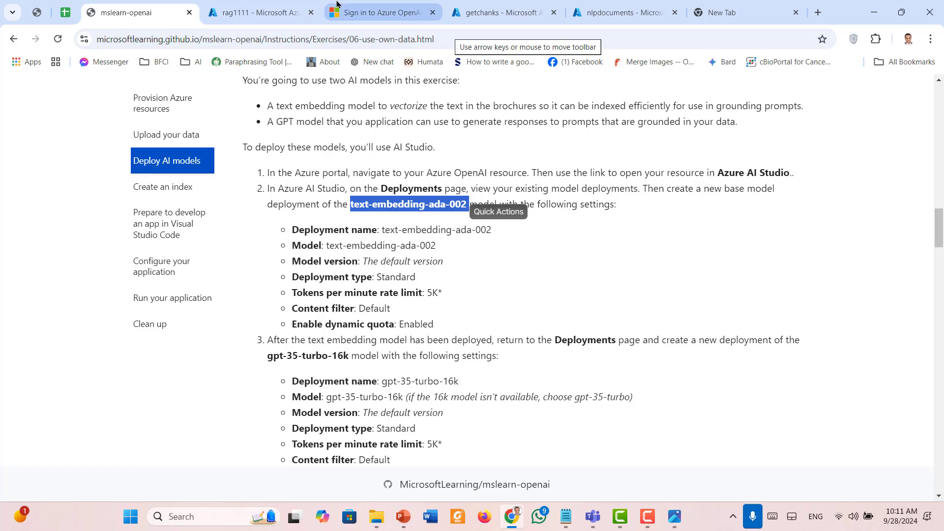
click(255, 4)
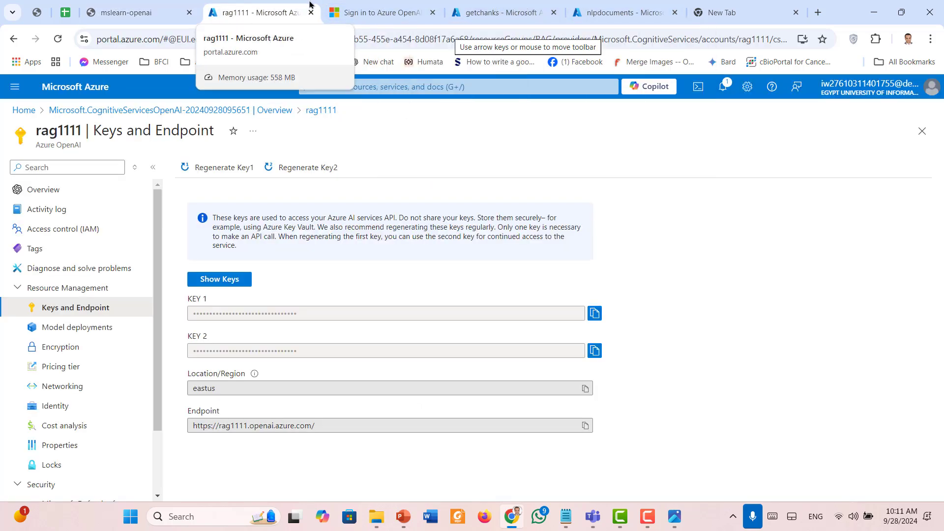
click(348, 4)
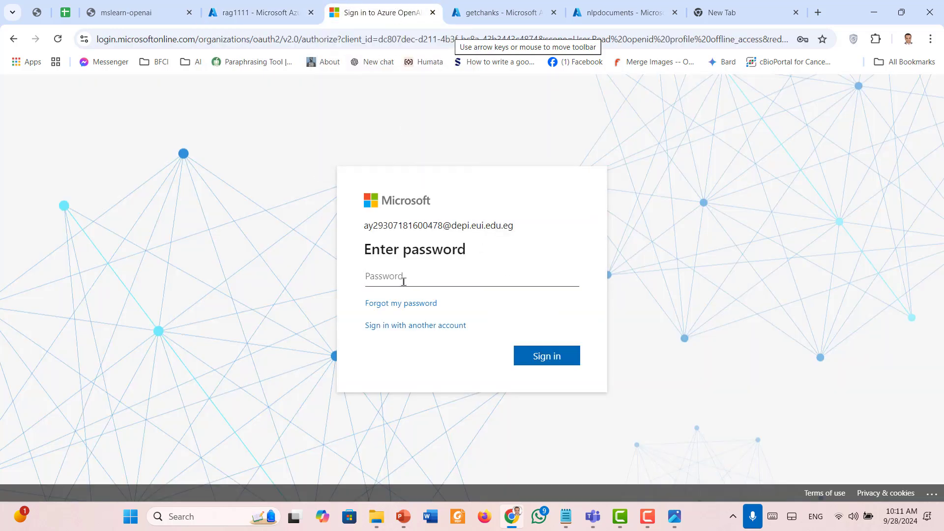
click(417, 274)
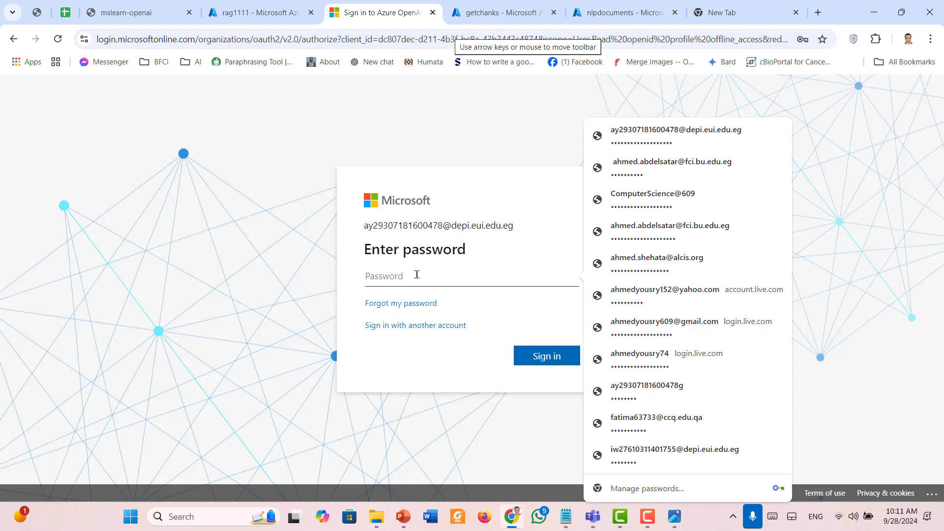
click(418, 325)
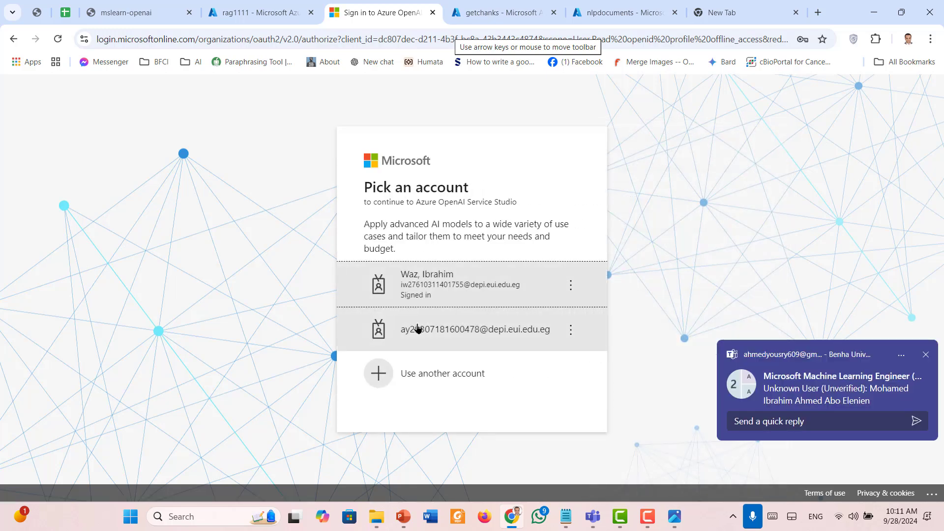
click(445, 287)
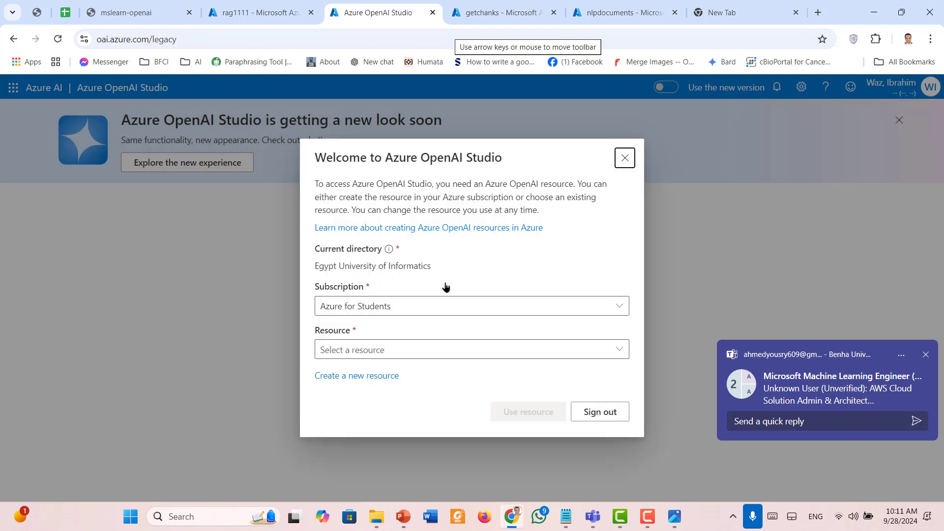
- Choose rag1111 as the OpenAI resource for Azure OpenAI Studio and start using it
click(492, 350)
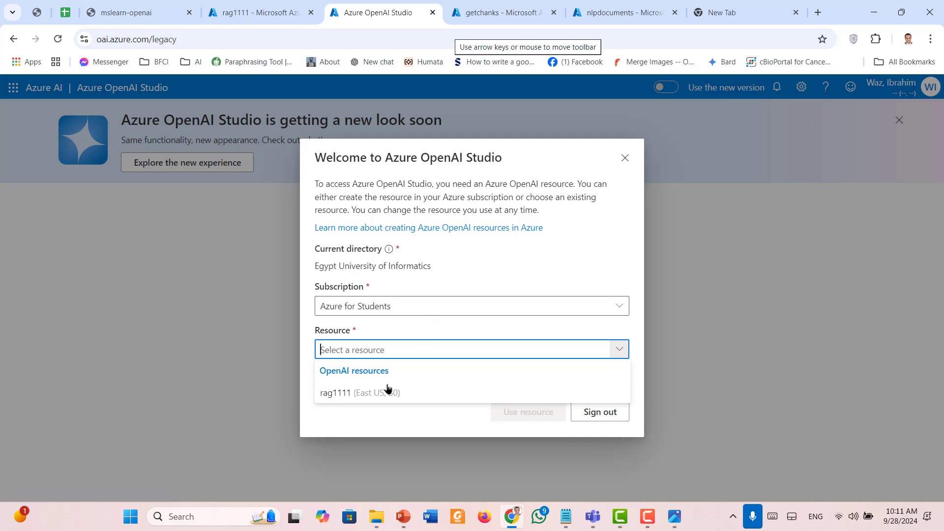
click(343, 393)
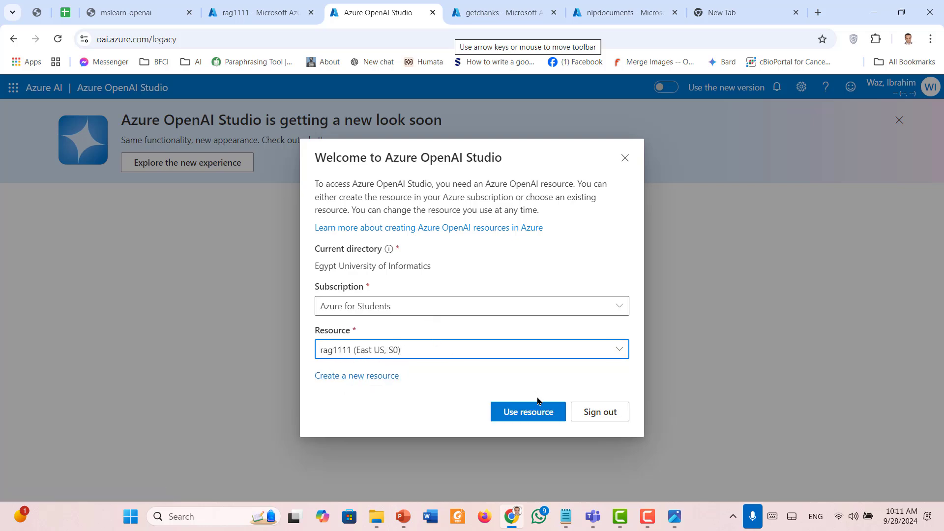
click(527, 411)
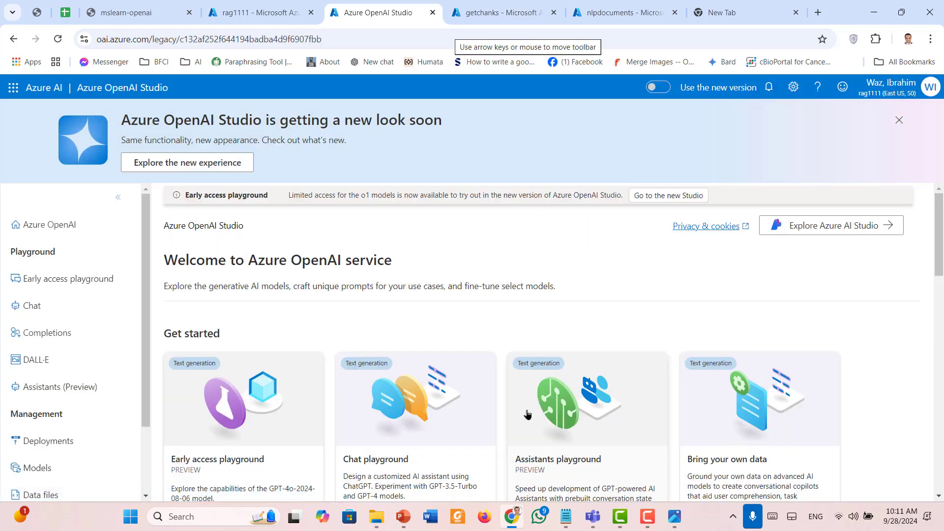
- Look up which page the exercise calls for and open the Deployments page in Azure OpenAI Studio
scroll(528, 358, down, 3)
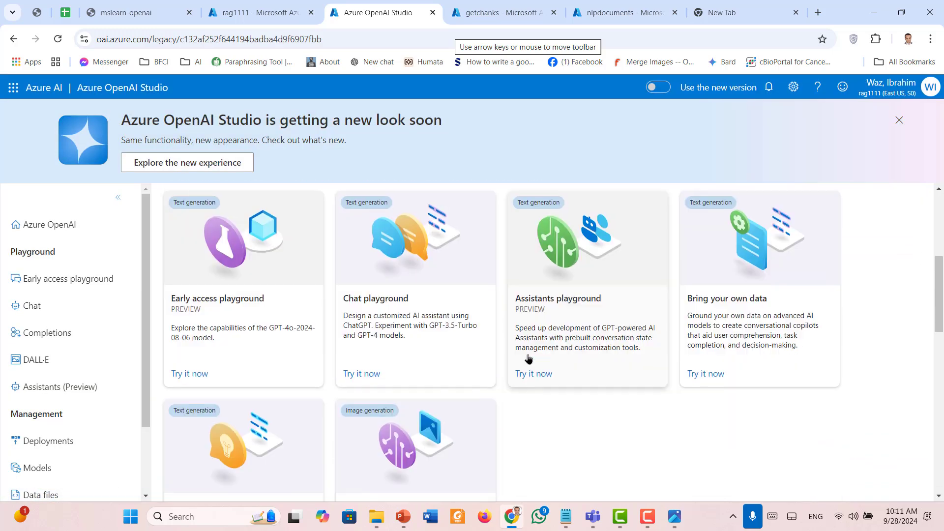
click(160, 20)
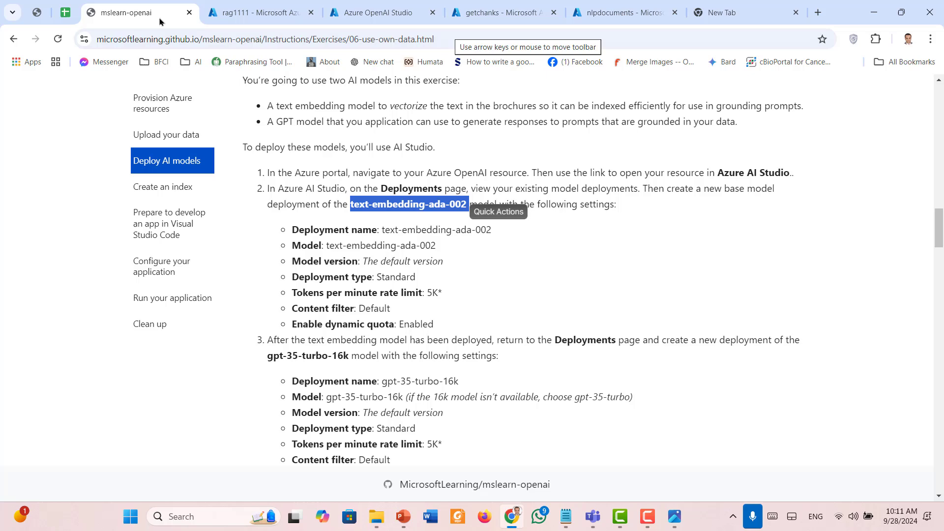
click(511, 268)
drag(382, 191, 442, 190)
click(248, 10)
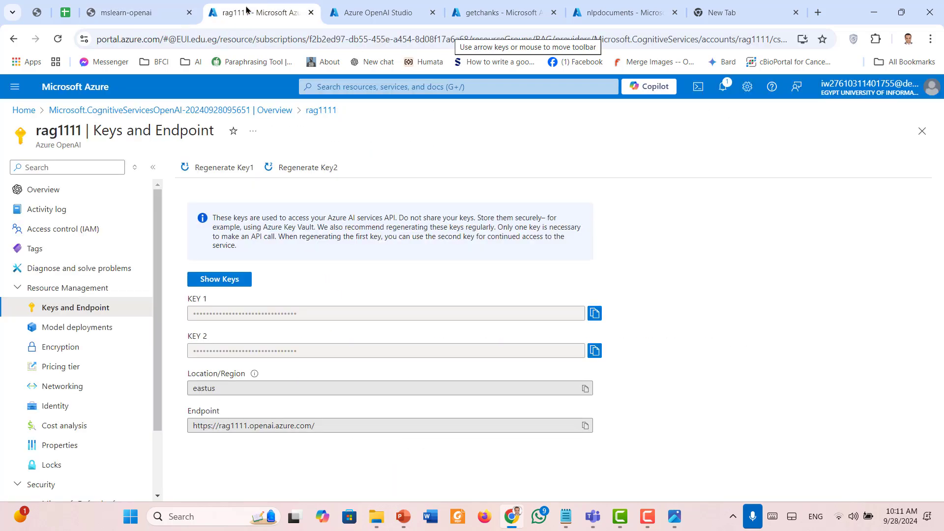
click(375, 9)
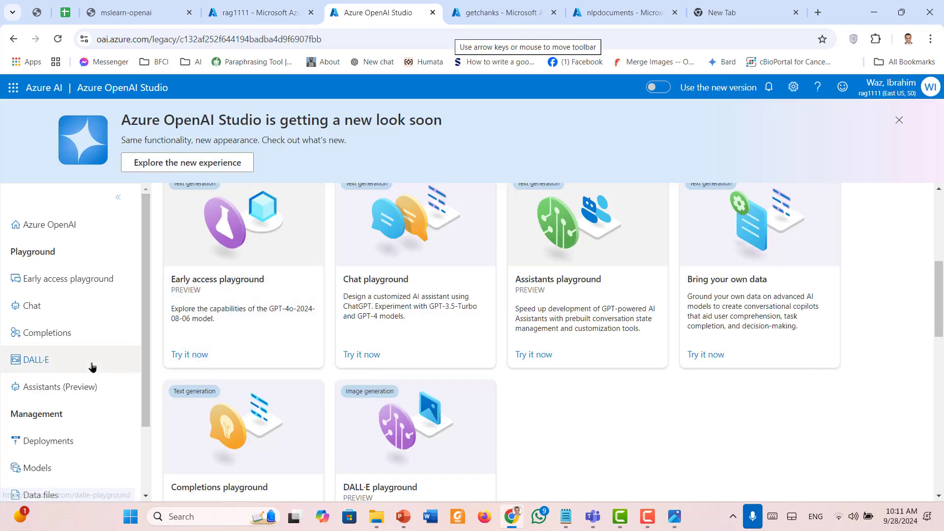
scroll(91, 365, down, 1)
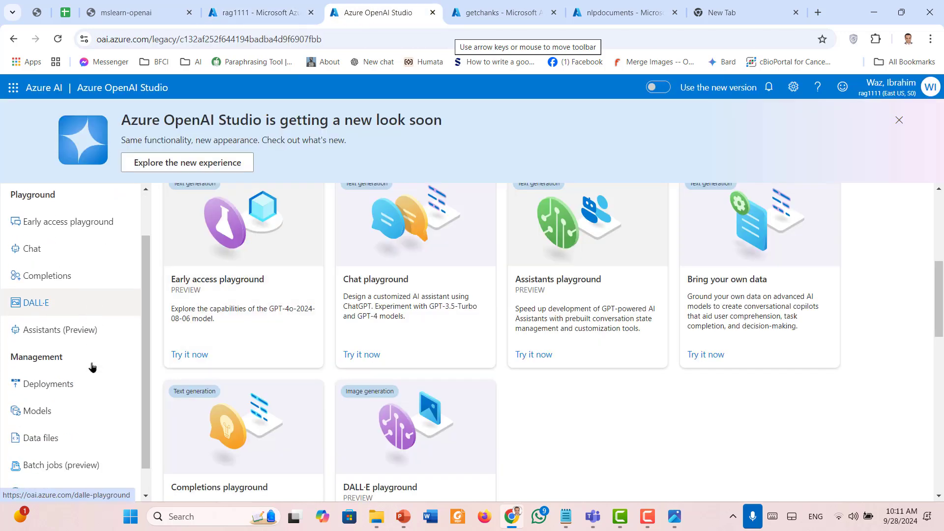
click(44, 386)
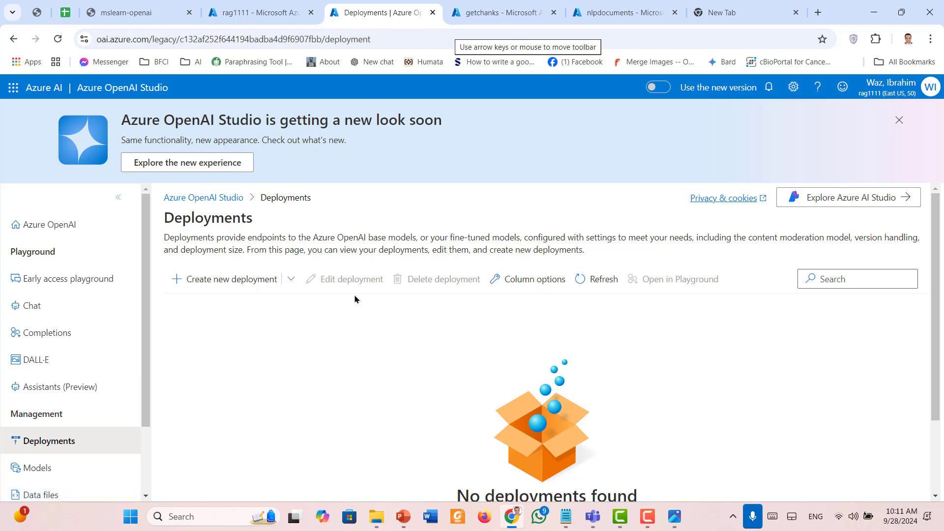
- Copy the model name text-embedding-ada-002 from the exercise's deployment instructions
key(ctrl+3)
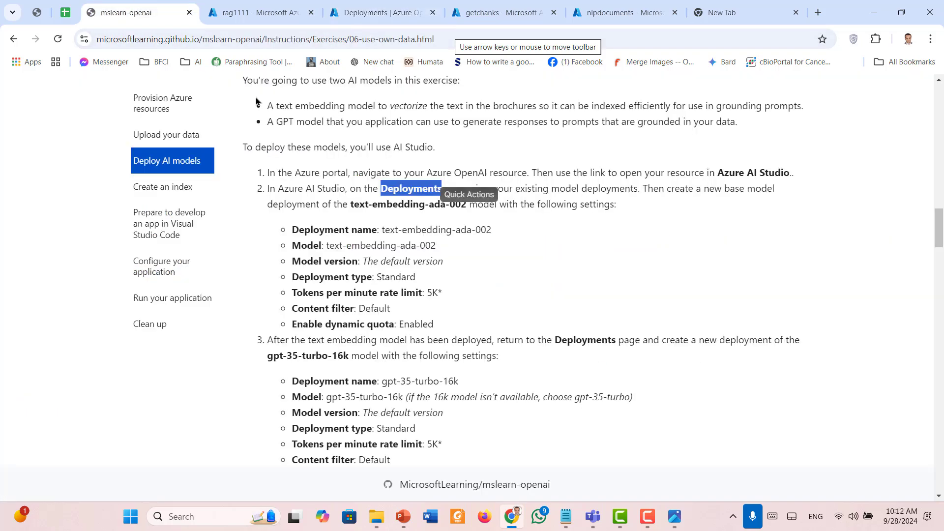
click(463, 205)
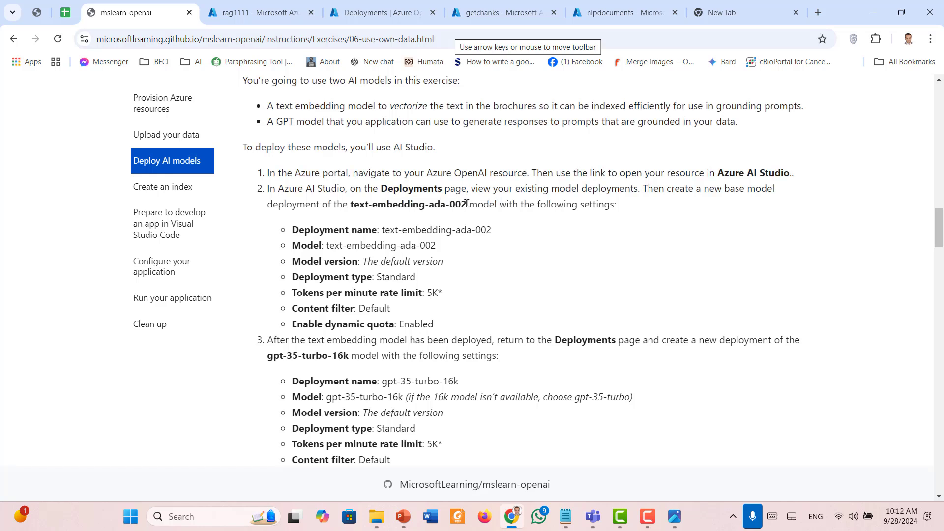
drag(467, 203, 351, 204)
key(ctrl+c)
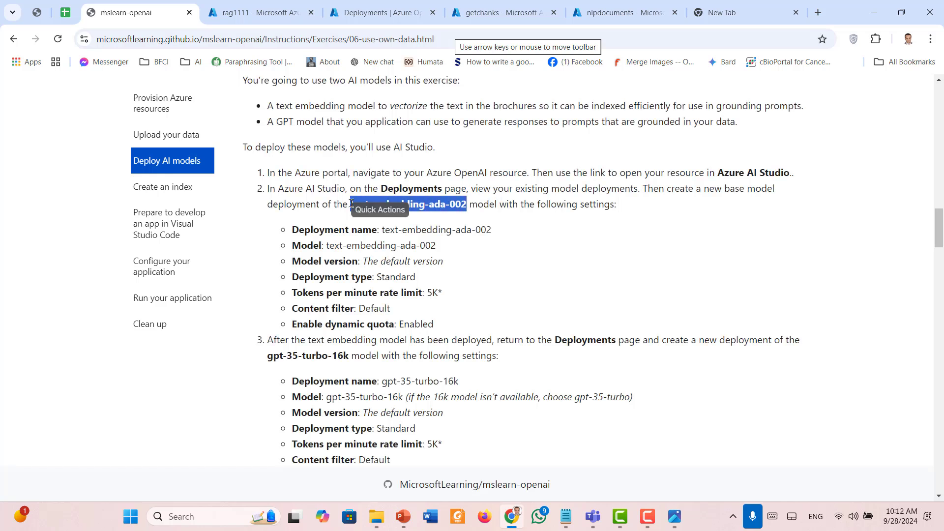
click(510, 280)
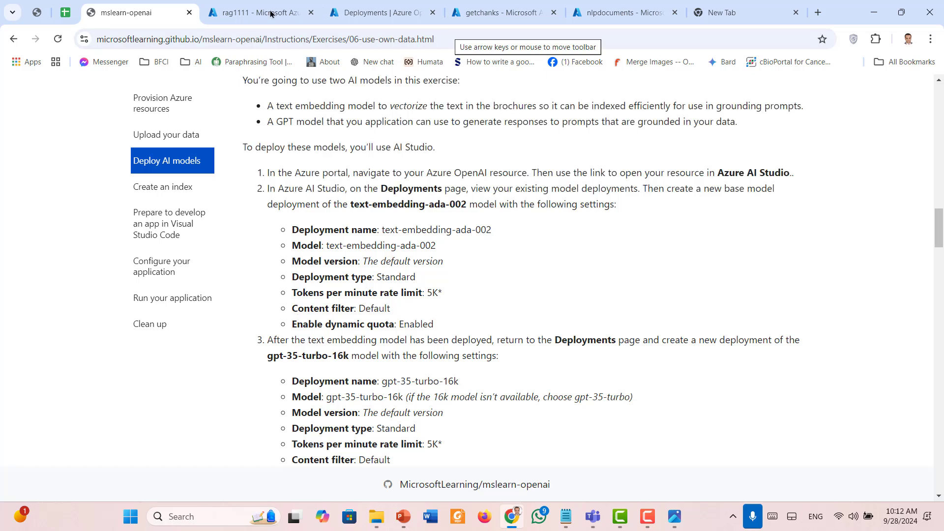
- Start a new deployment in Azure OpenAI Studio named text-embedding-ada-002 and choose the text-embedding-ada-002 base model
click(265, 12)
click(376, 12)
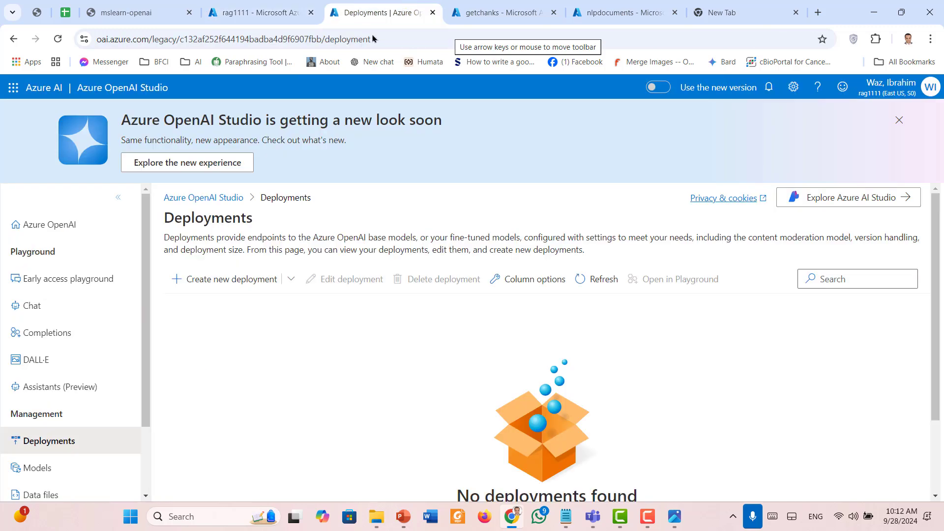
click(224, 278)
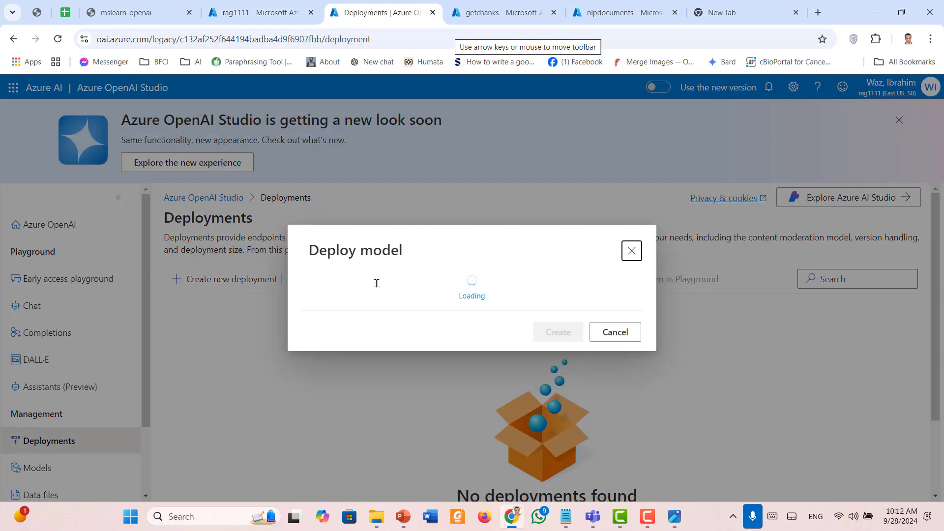
click(345, 235)
key(ctrl+v)
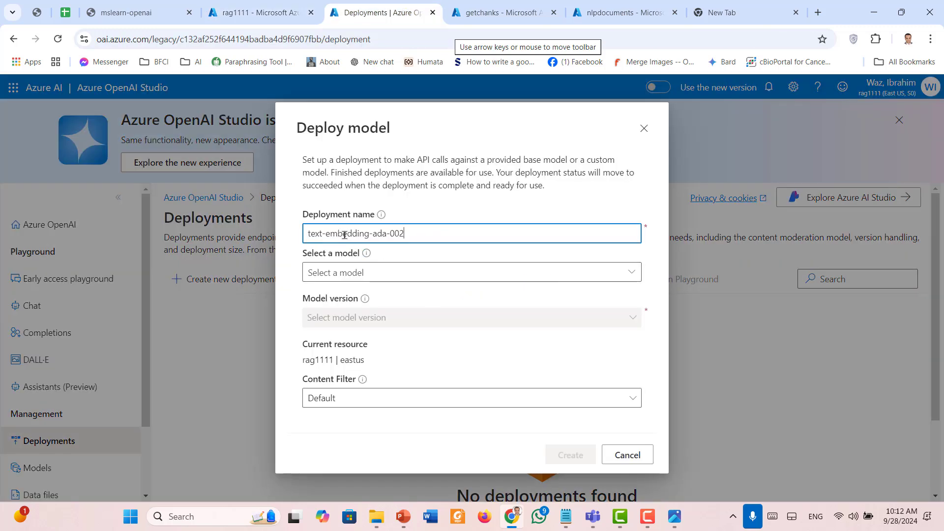
click(351, 272)
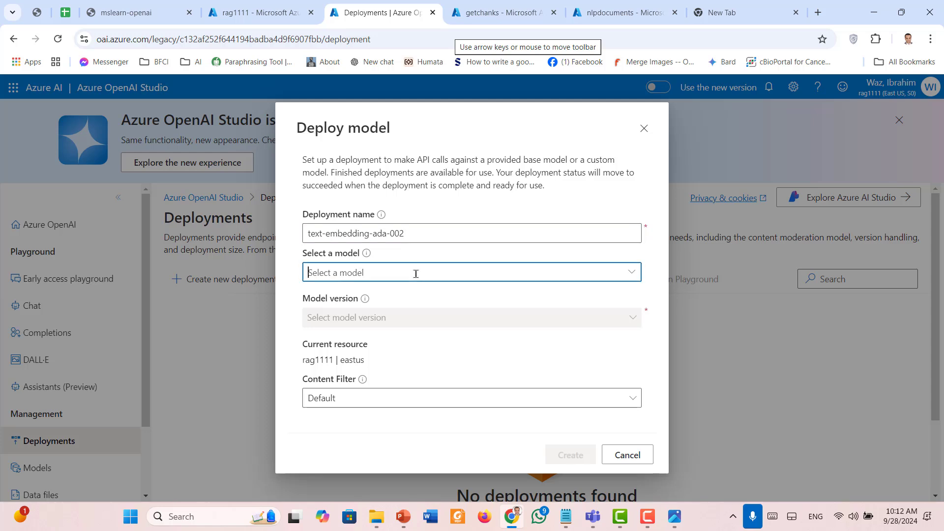
click(625, 276)
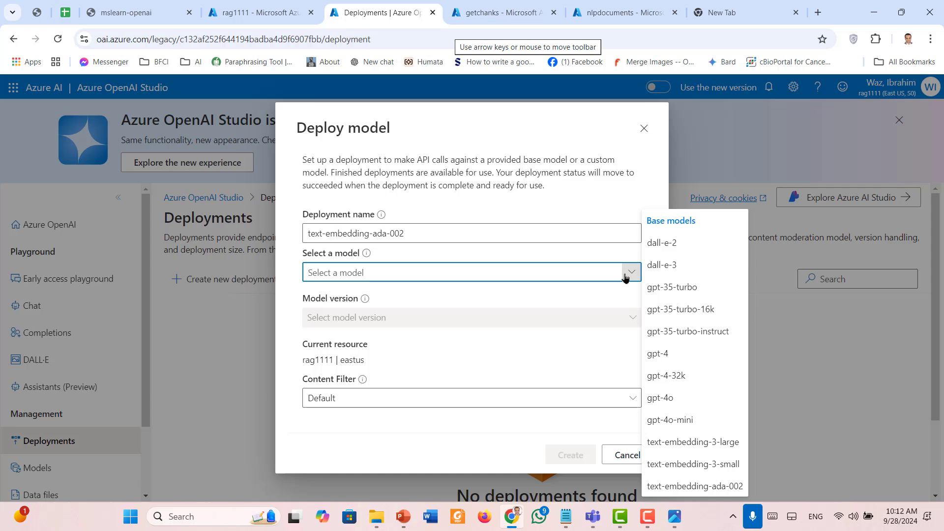
click(694, 486)
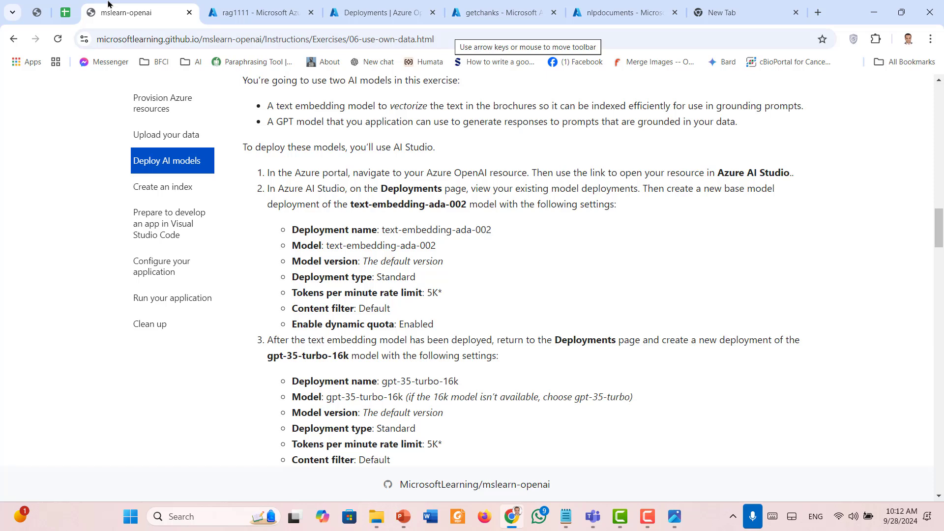
- Keep model version 2 (Default) and the Standard deployment type, and set the tokens per minute rate limit to 5K
click(250, 4)
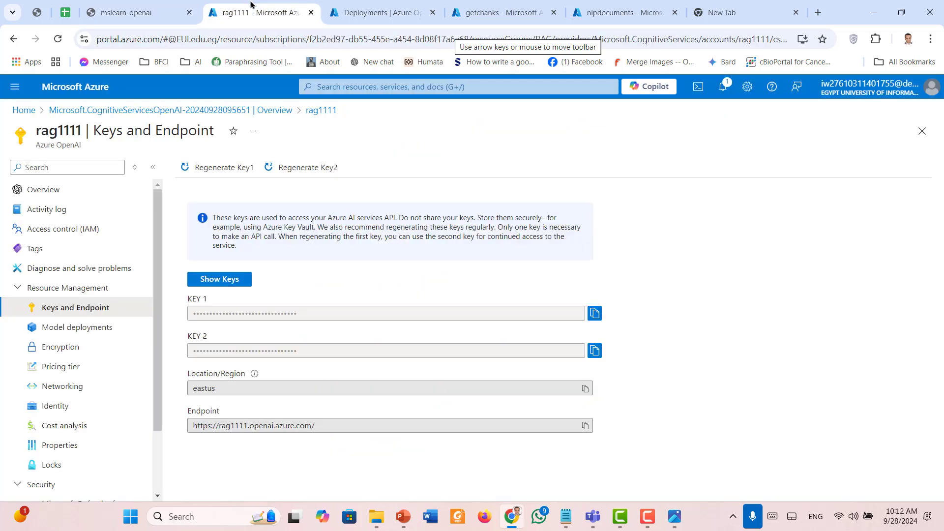
click(388, 6)
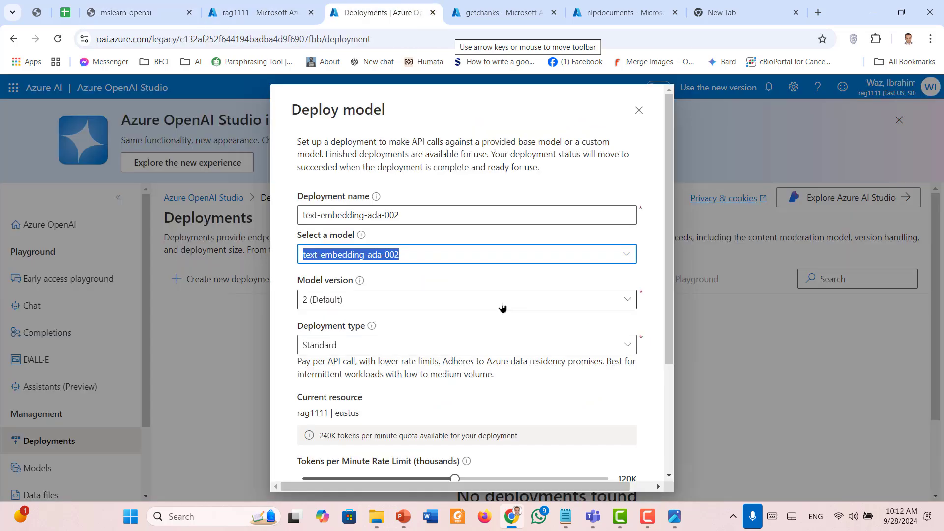
scroll(527, 290, down, 1)
click(629, 251)
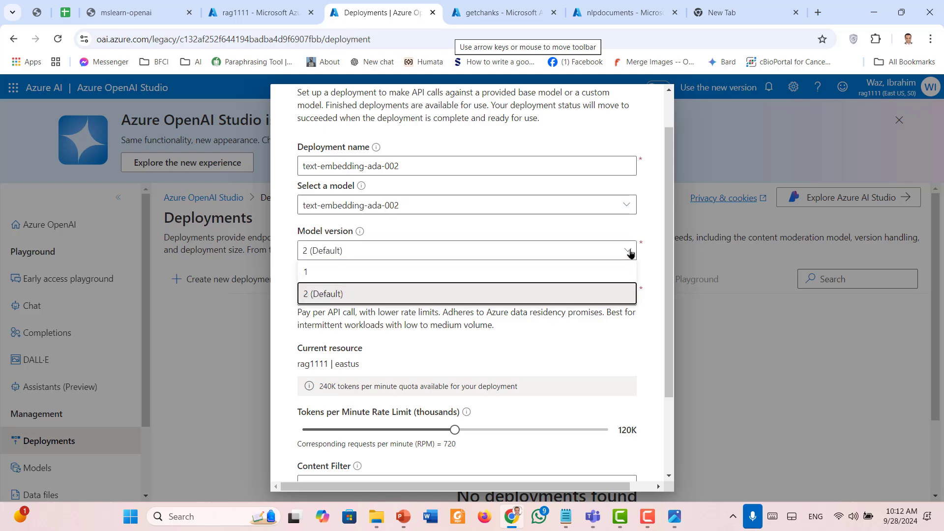
click(630, 251)
scroll(605, 299, down, 1)
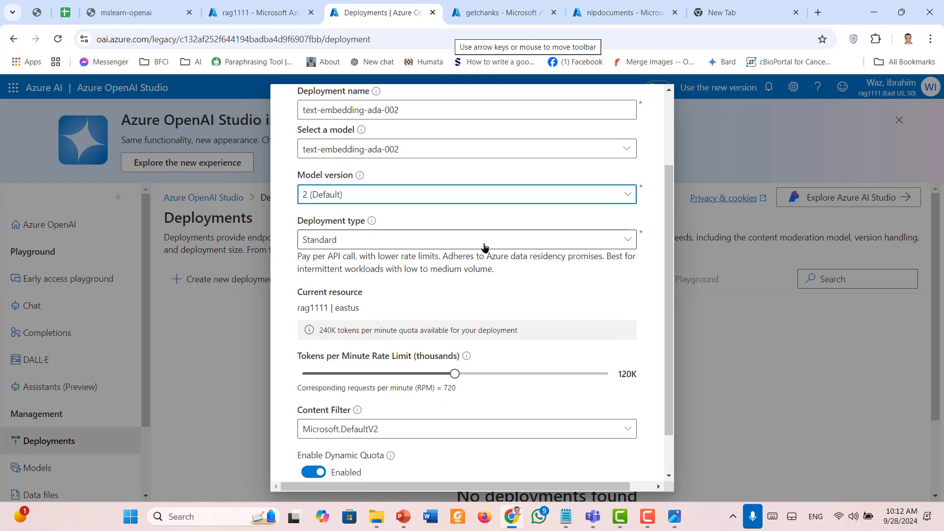
click(627, 241)
click(627, 242)
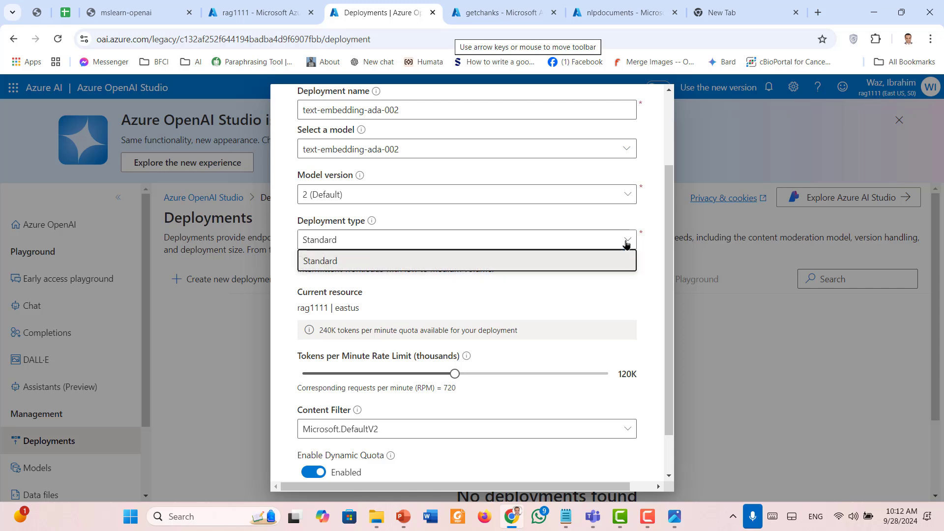
click(613, 262)
scroll(593, 308, down, 1)
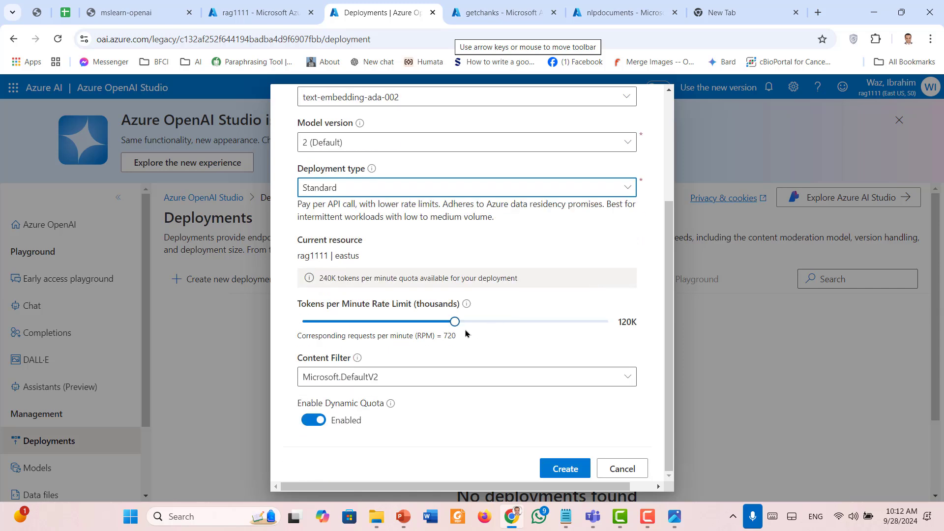
drag(455, 326, 308, 323)
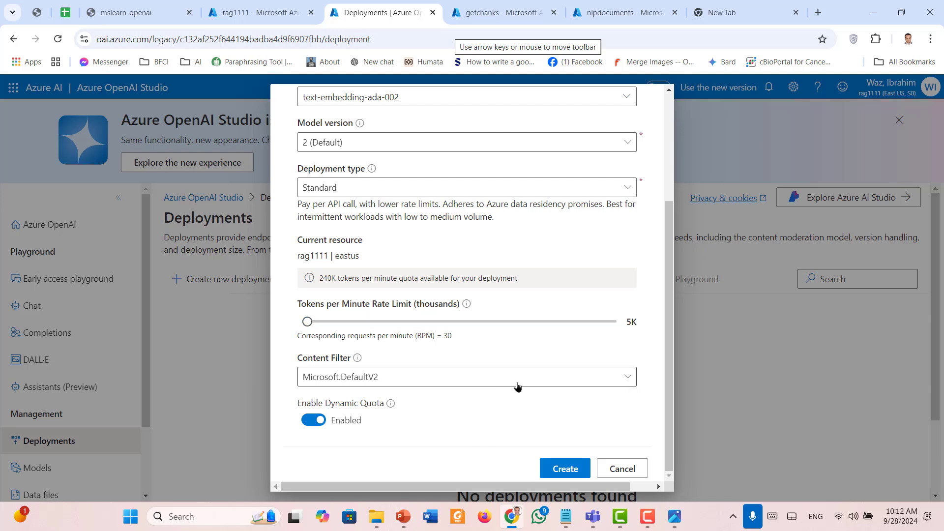
- Set the content filter to Default as the exercise specifies and create the text-embedding-ada-002 deployment
click(162, 12)
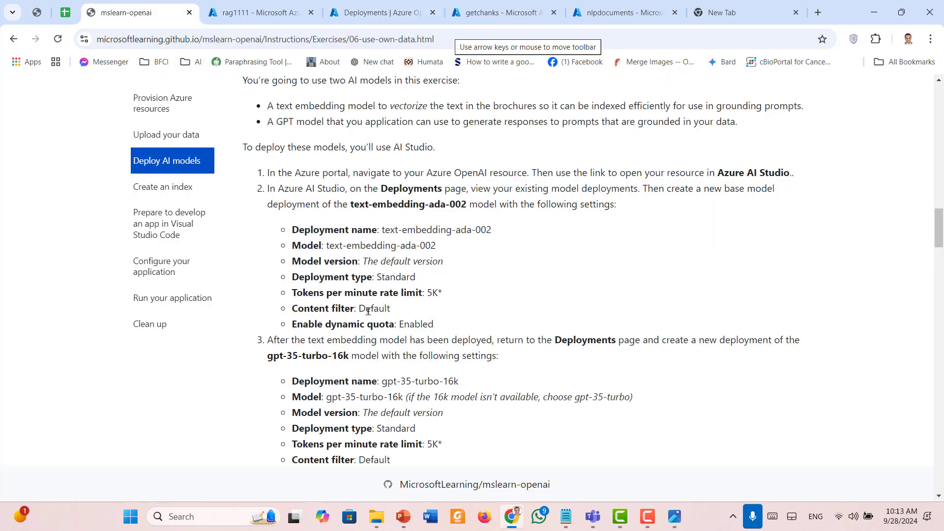
click(255, 12)
click(381, 3)
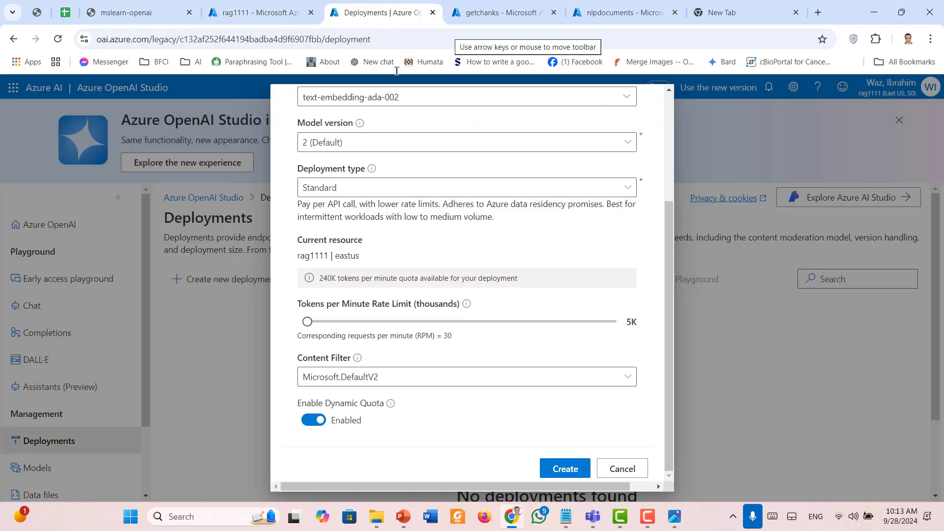
click(463, 384)
click(356, 398)
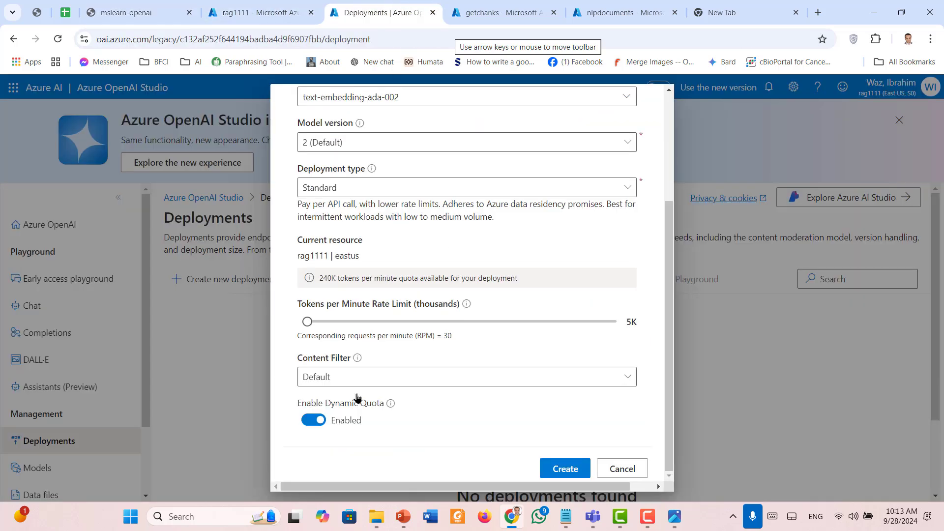
click(565, 469)
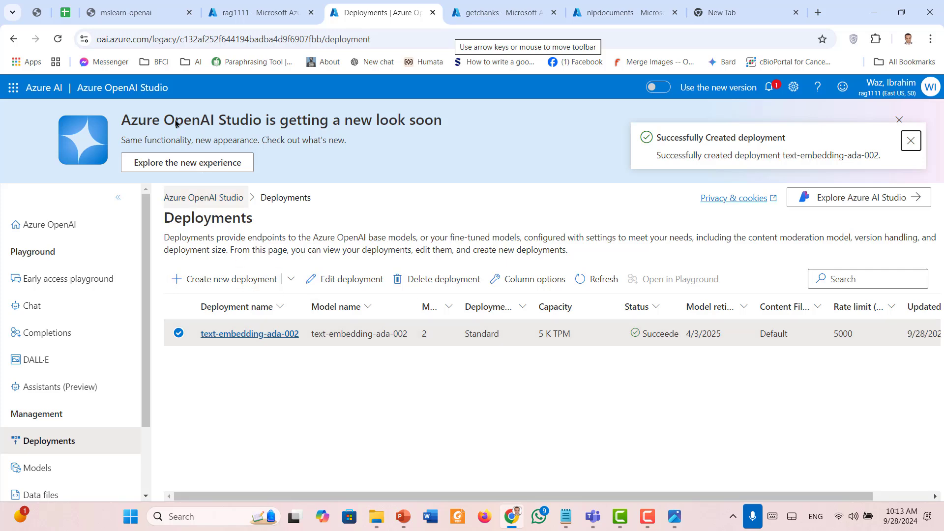
- Copy the model name gpt-35-turbo-16k from the third deployment instruction in the exercise
click(126, 11)
scroll(396, 294, down, 3)
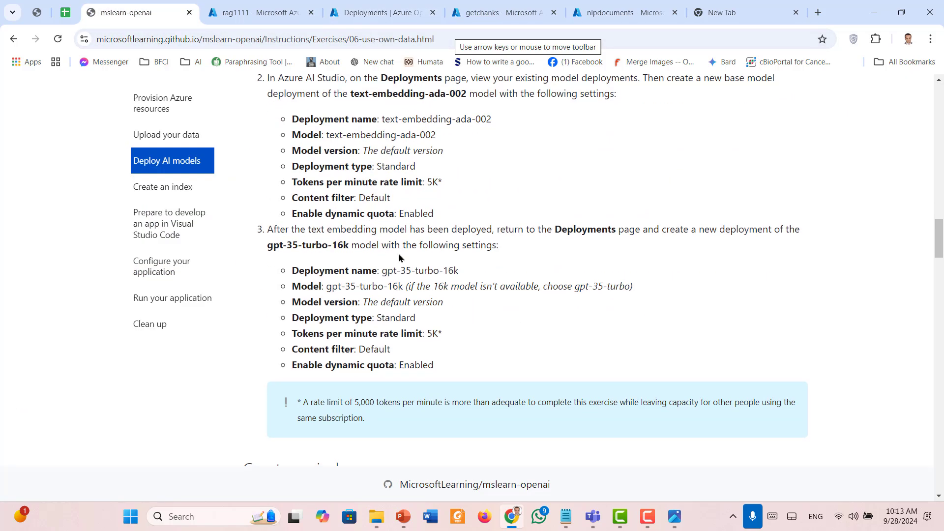
drag(350, 246, 267, 246)
key(ctrl+c)
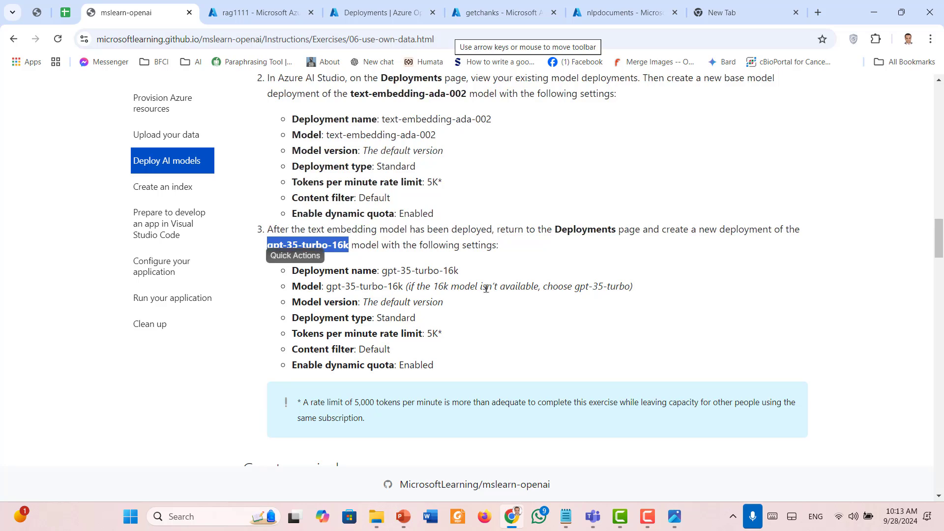
- Start another deployment in Azure OpenAI Studio named gpt-35-turbo-16k and choose the gpt-35-turbo-16k base model
click(259, 3)
click(331, 5)
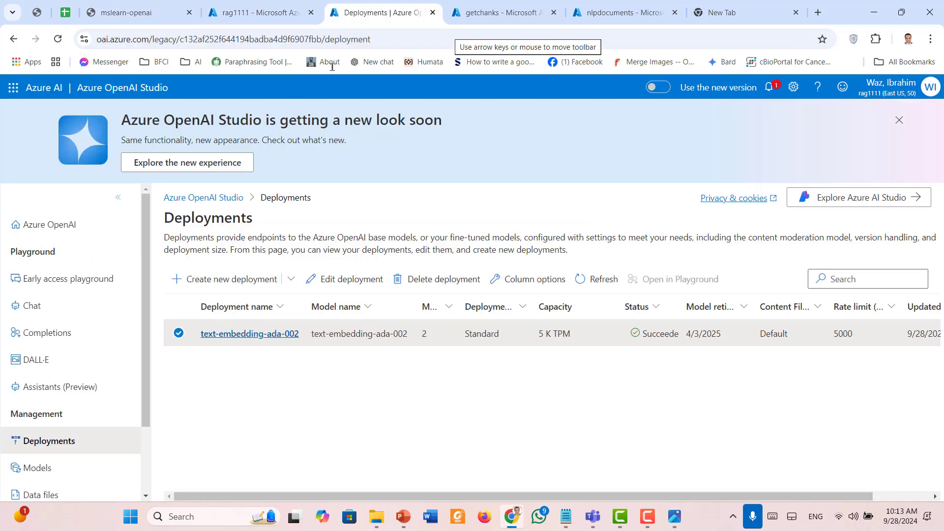
click(213, 287)
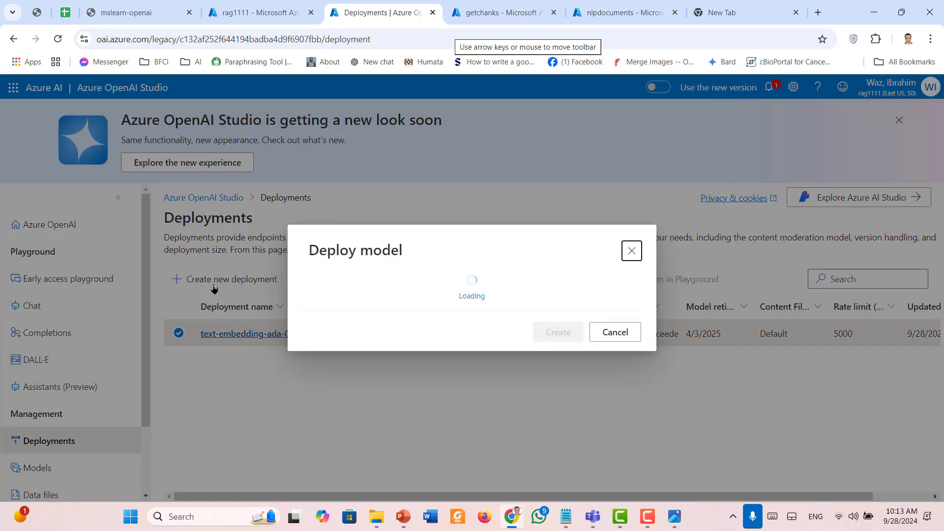
click(364, 234)
key(ctrl+v)
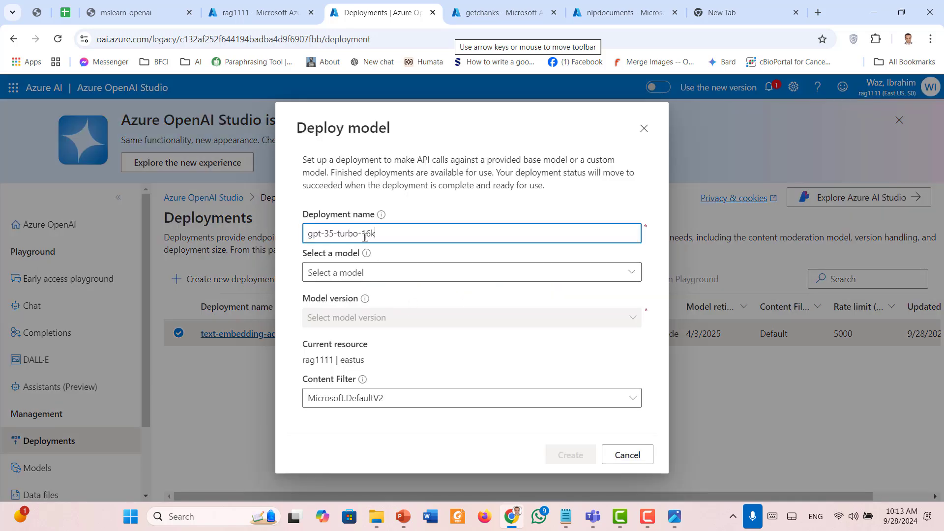
click(384, 270)
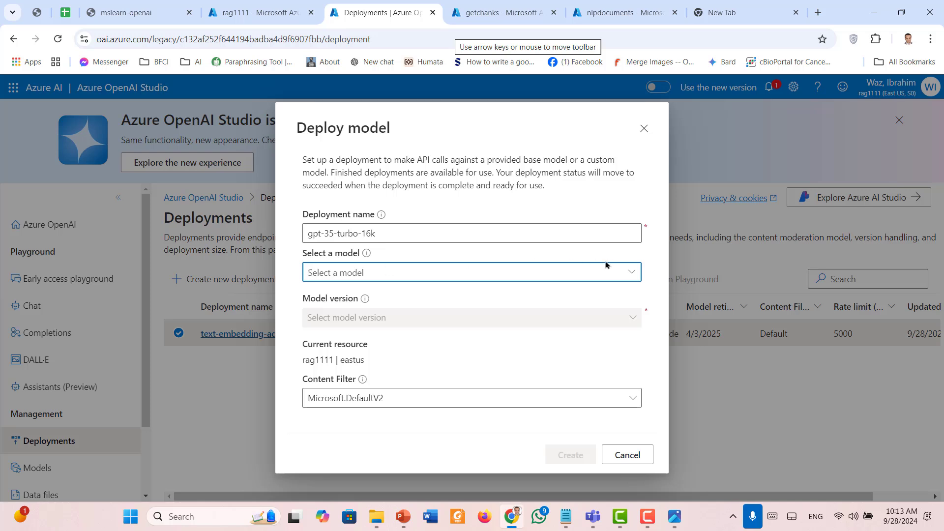
click(629, 272)
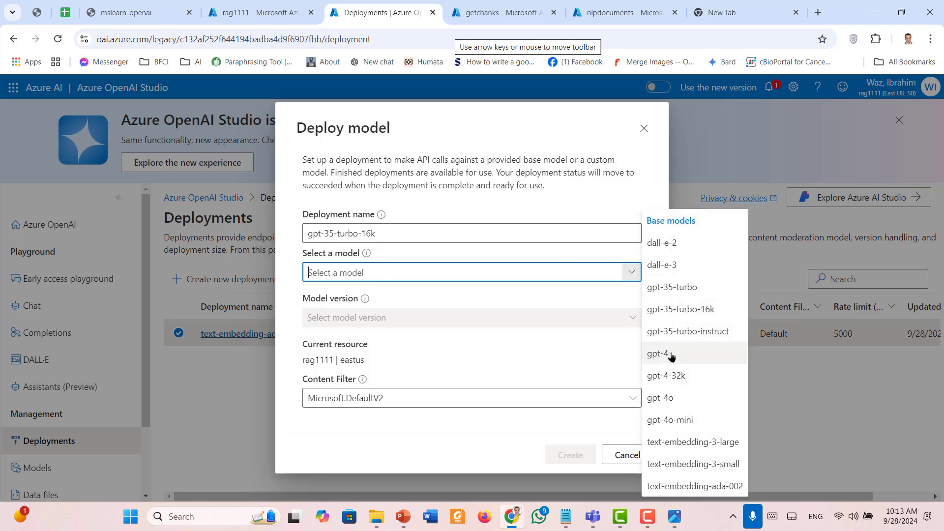
click(681, 309)
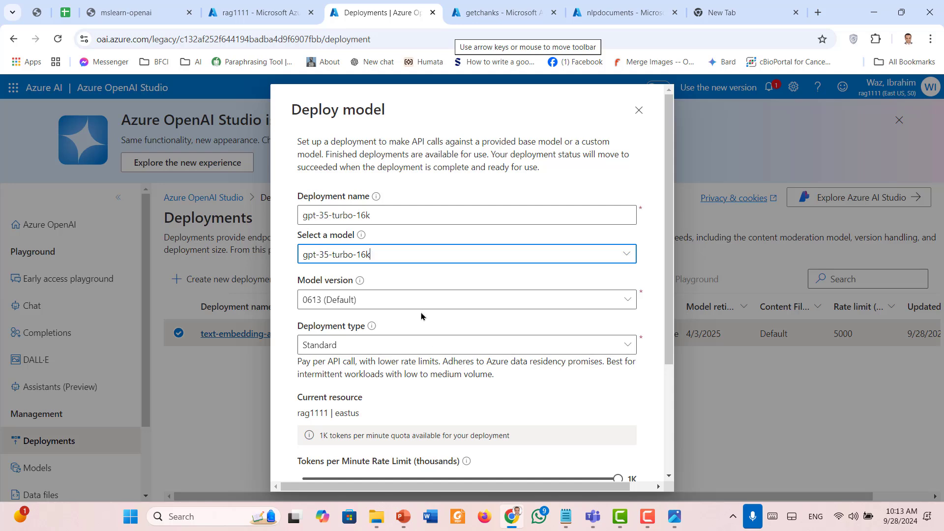
- Check the exercise's gpt-35-turbo-16k settings, set the content filter to Default and create the gpt-35-turbo-16k deployment
click(129, 4)
click(509, 328)
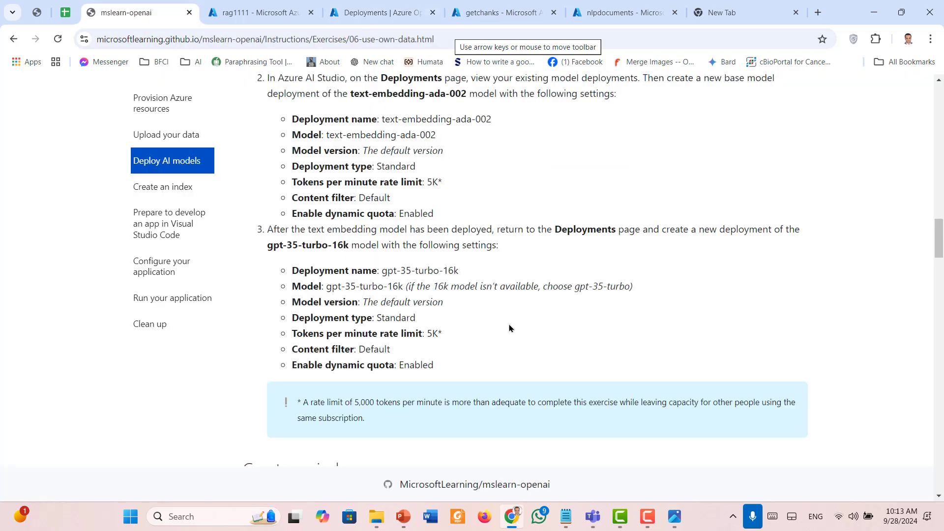
scroll(508, 325, down, 1)
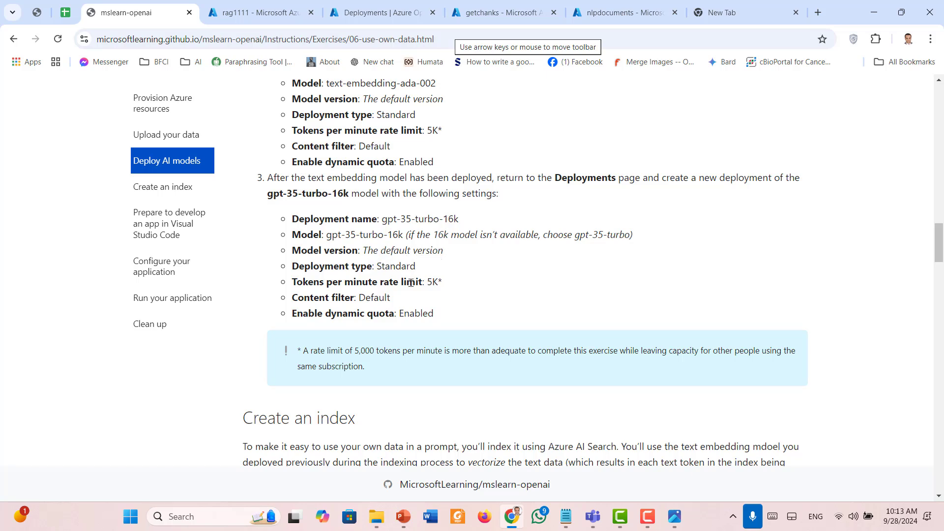
click(256, 4)
click(372, 4)
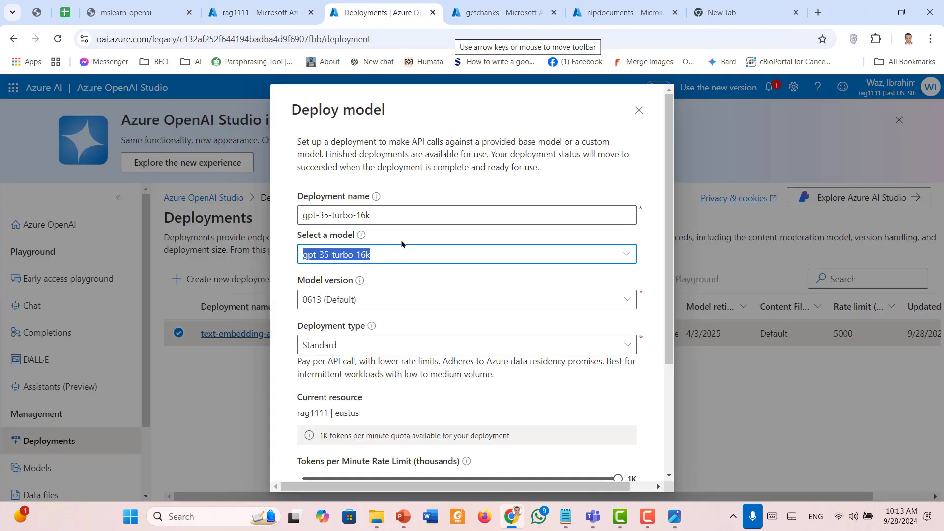
scroll(457, 315, down, 3)
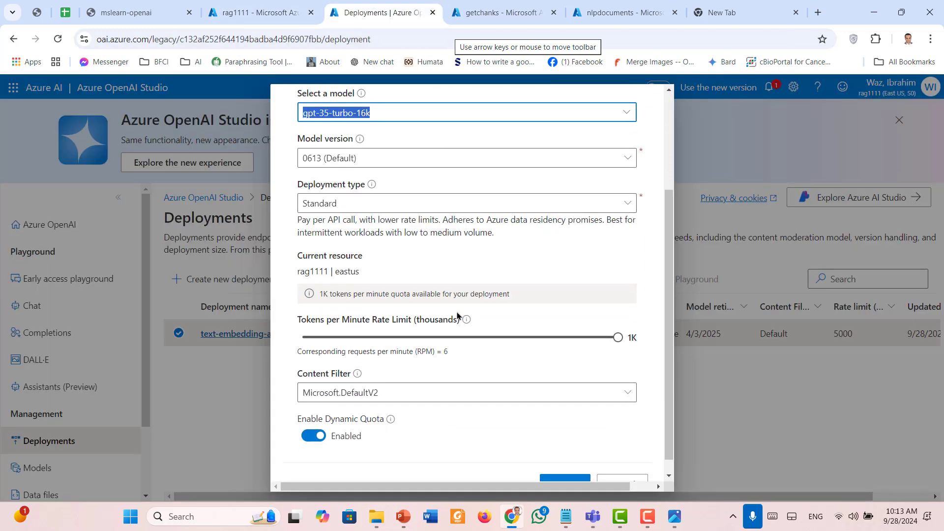
scroll(543, 345, down, 1)
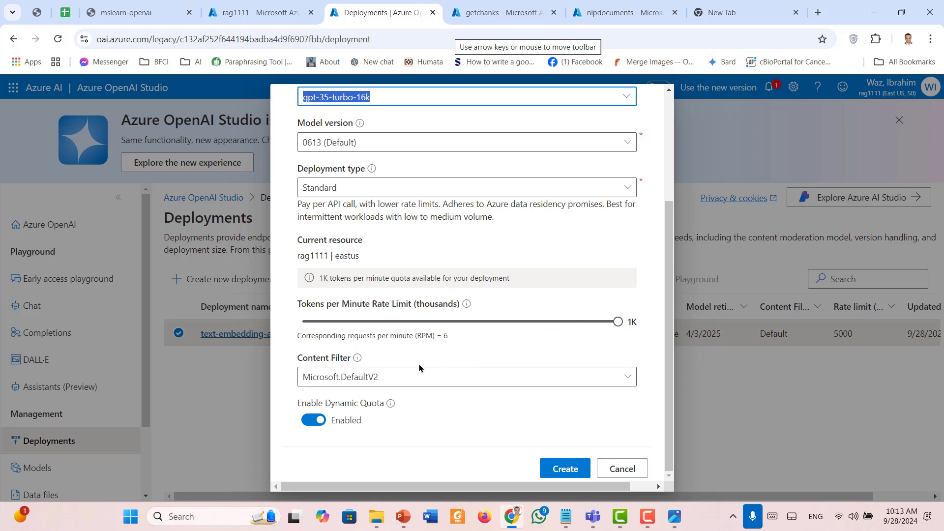
click(633, 377)
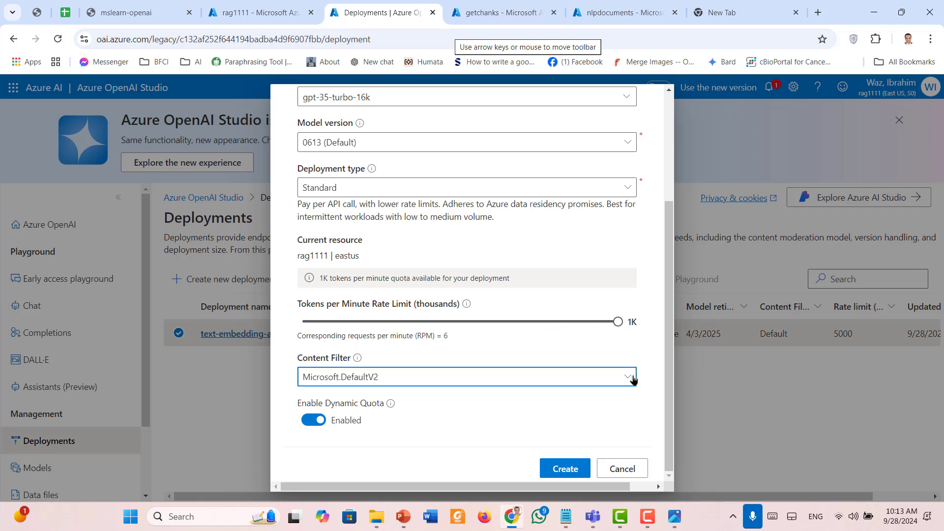
click(369, 400)
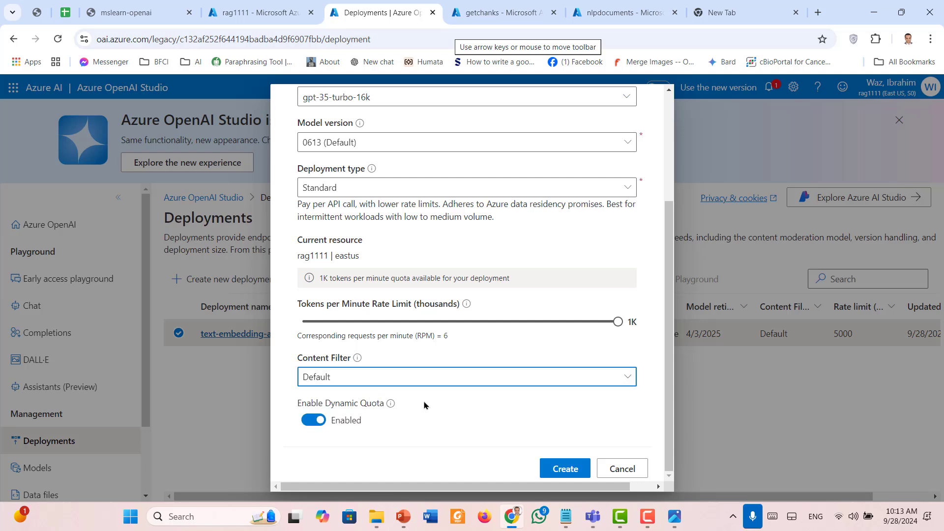
click(565, 468)
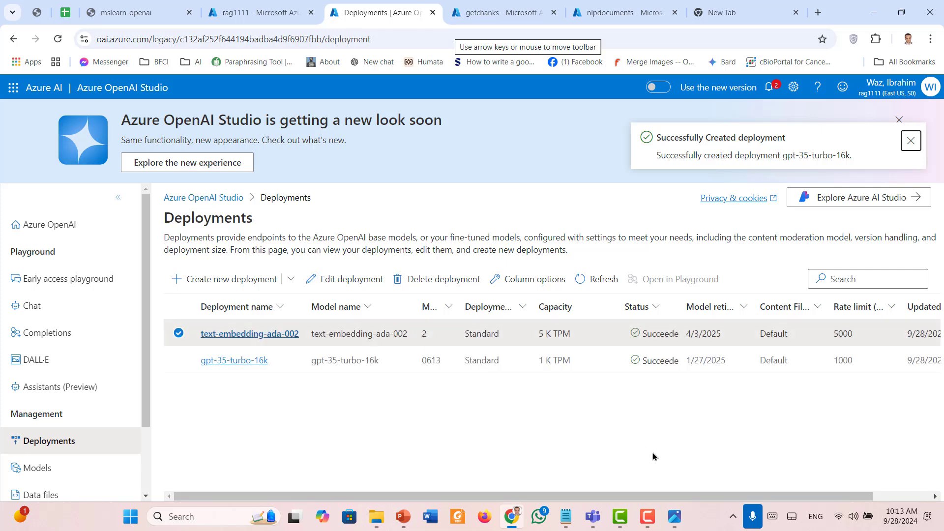
- Consult the exercise's Create an index instructions and start Import and vectorize data for the getchanks search service
click(670, 521)
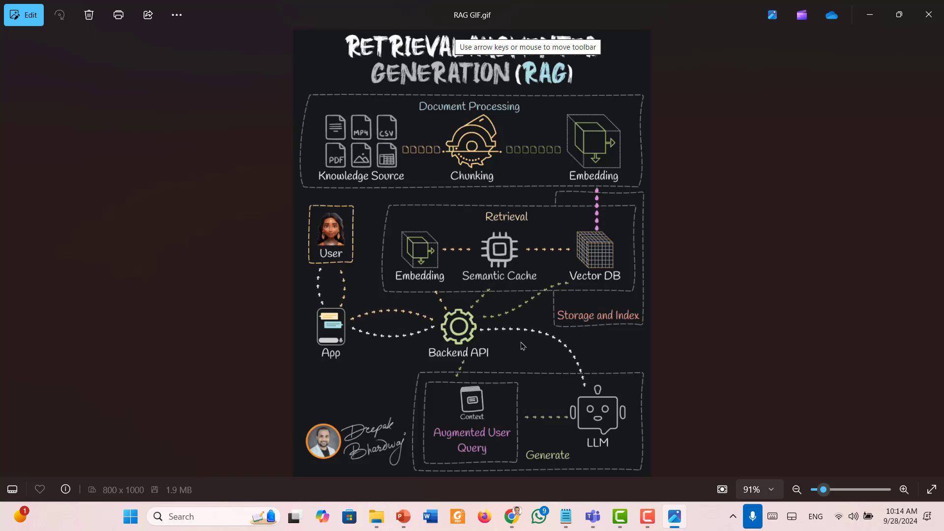
click(517, 526)
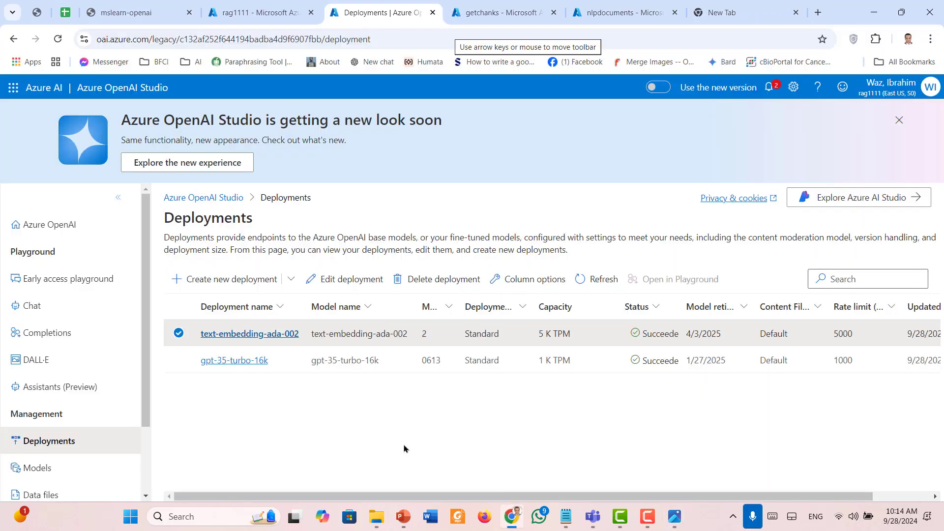
click(160, 4)
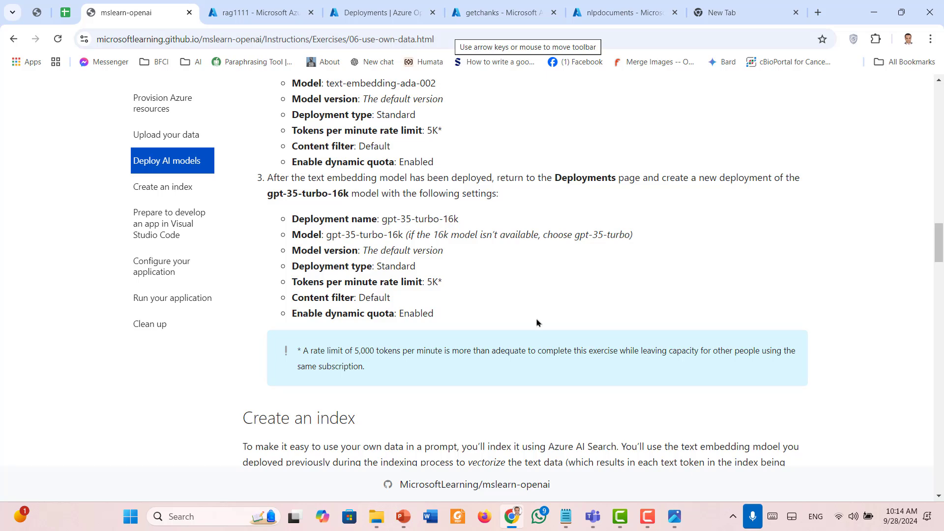
scroll(537, 323, down, 1)
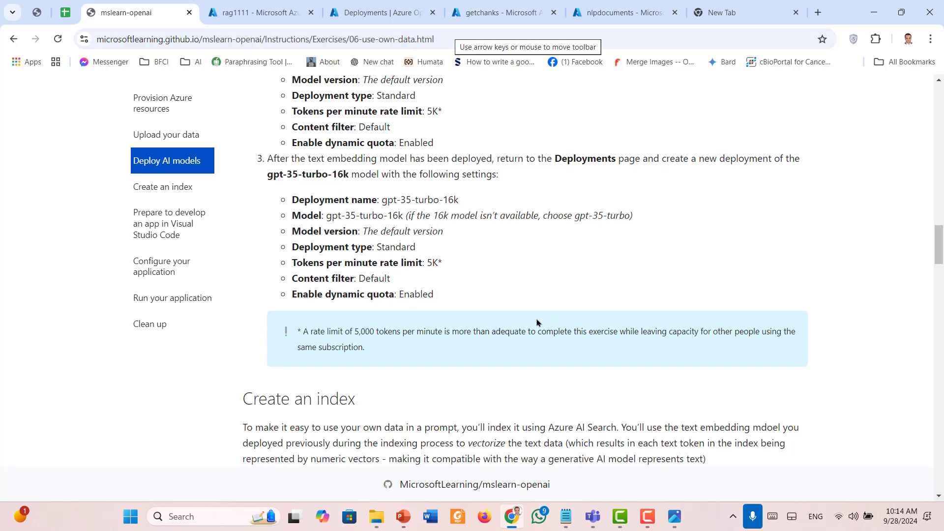
scroll(537, 323, up, 1)
scroll(537, 323, down, 6)
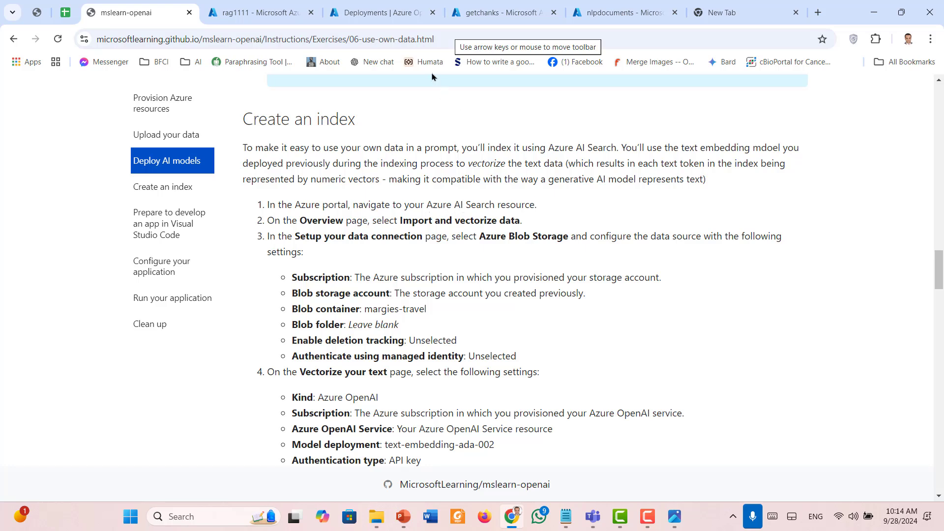
click(465, 10)
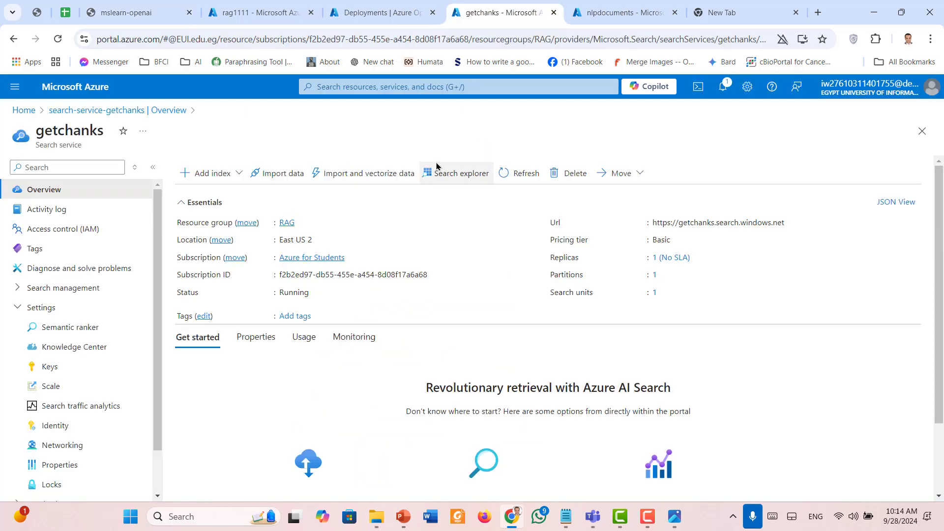
click(118, 5)
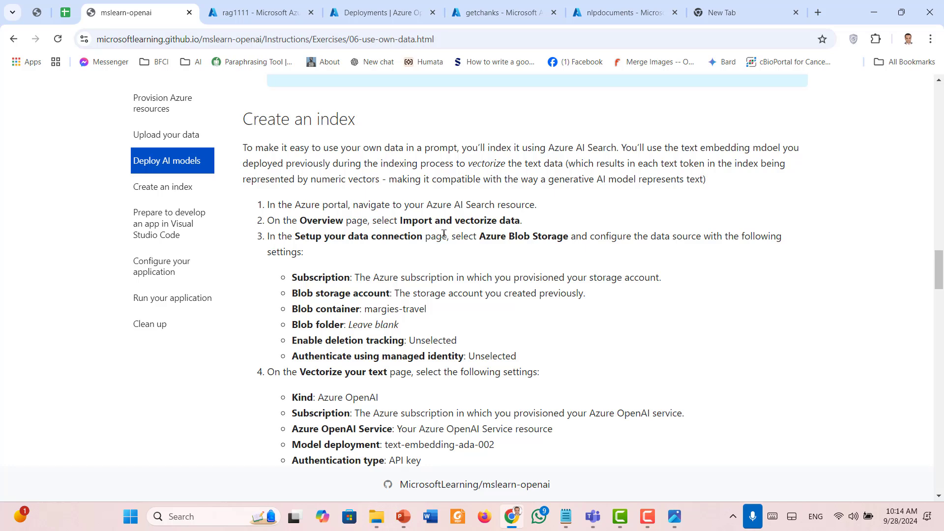
click(490, 5)
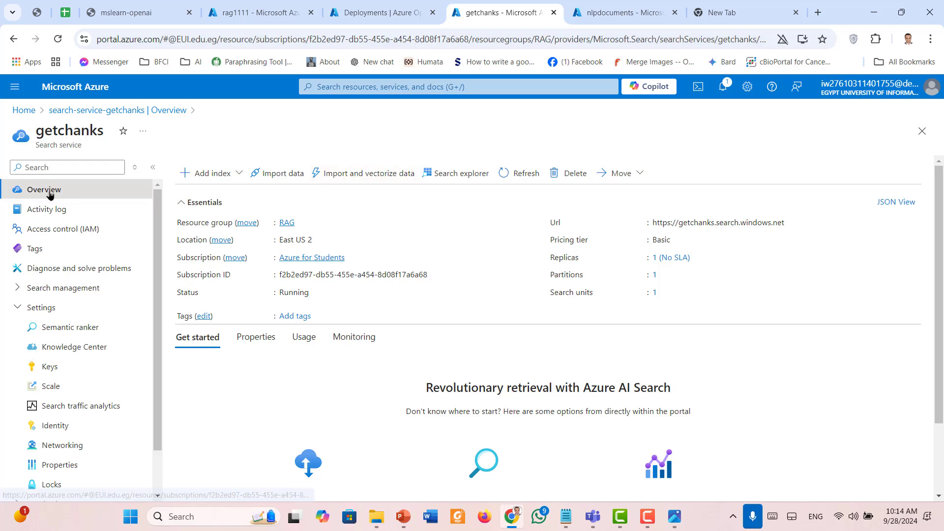
click(383, 177)
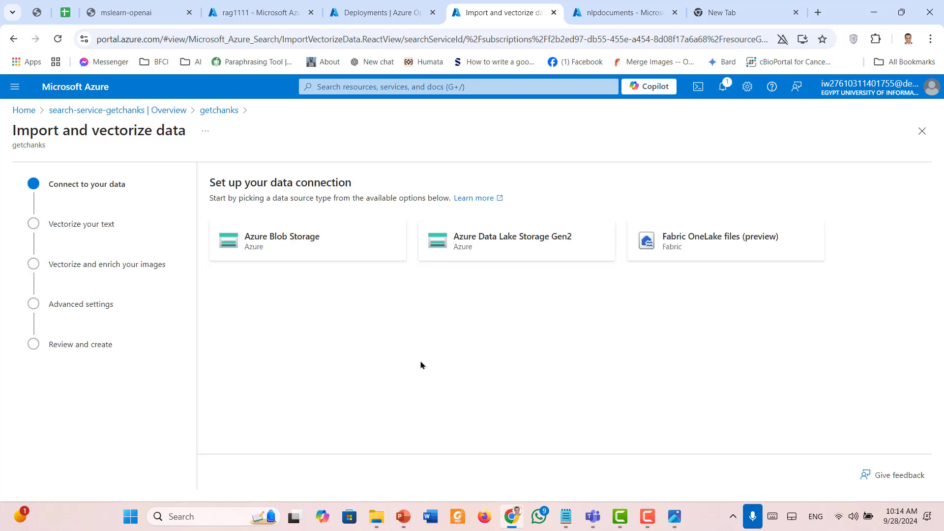
- Choose Azure Blob Storage as the data source type for the import, as the exercise specifies
click(126, 12)
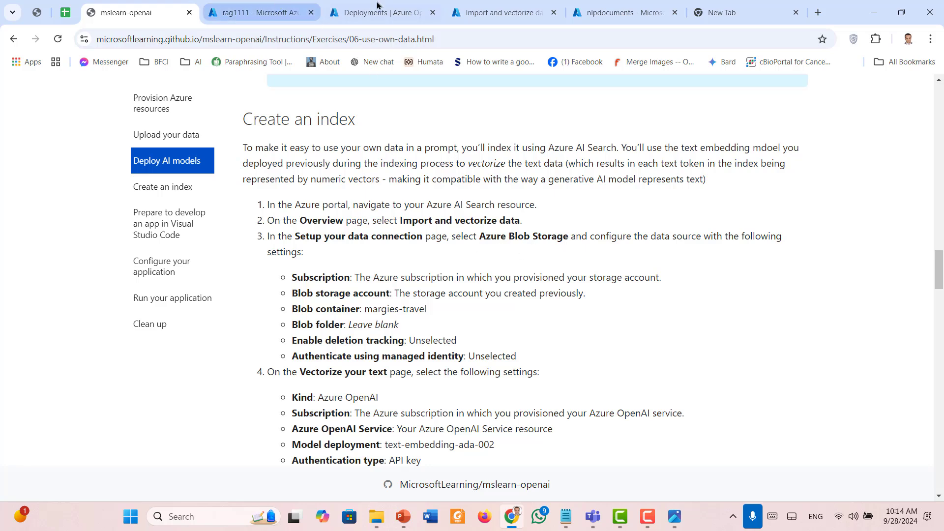
click(504, 6)
click(314, 244)
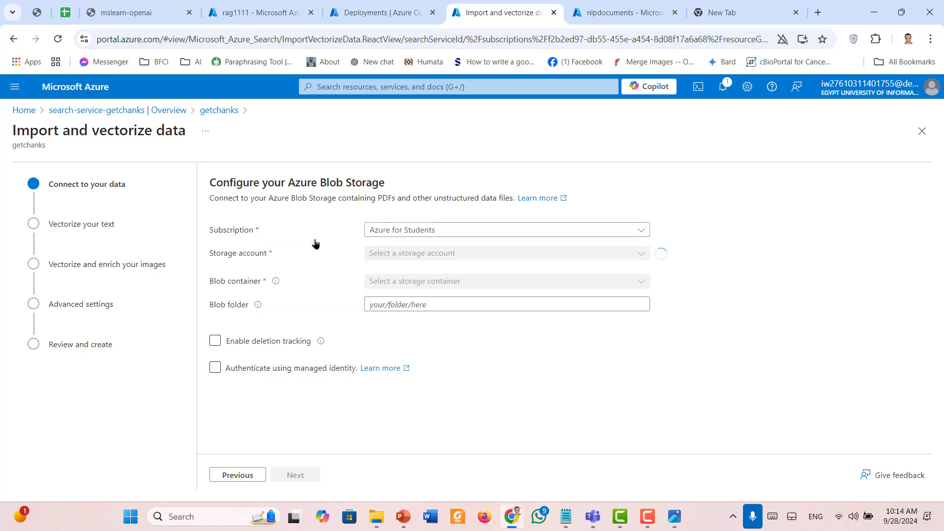
- Connect the import to the nlpdocuments storage account and its margies-travel container, and continue to text vectorization
click(471, 259)
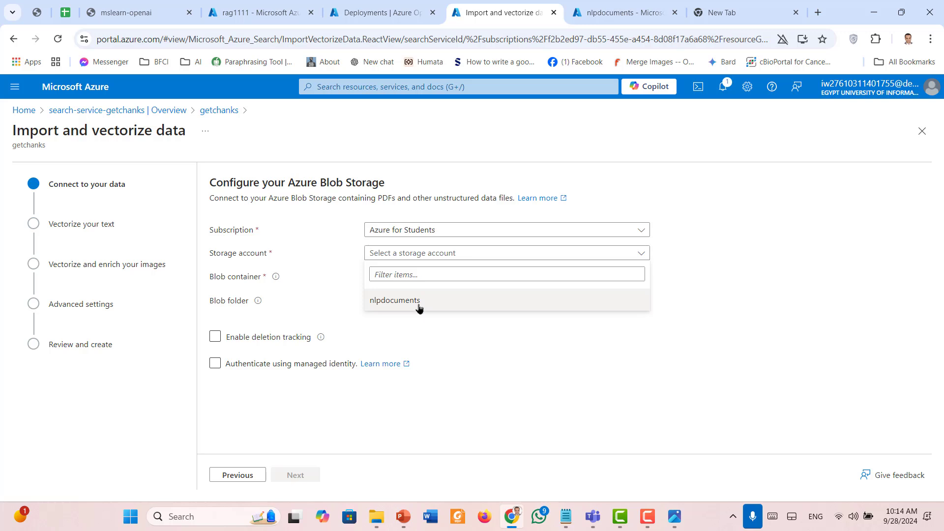
click(418, 308)
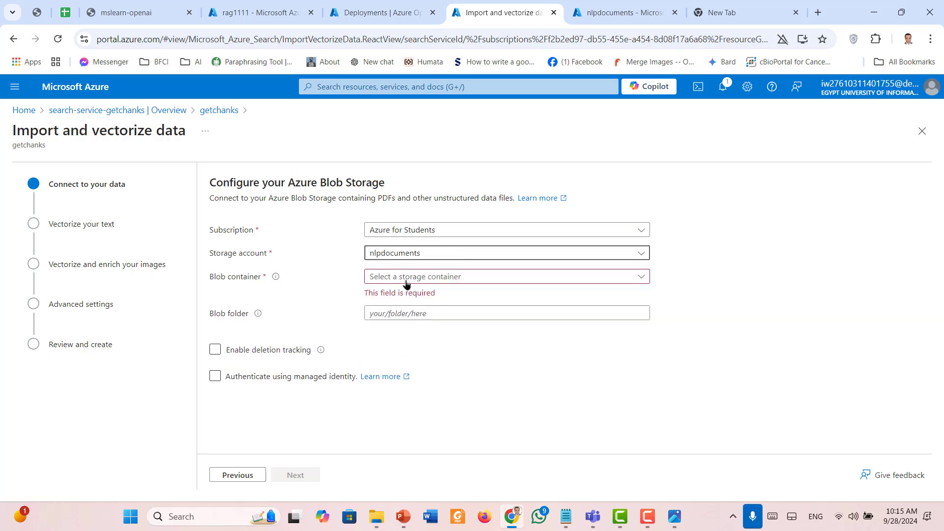
click(406, 279)
click(403, 328)
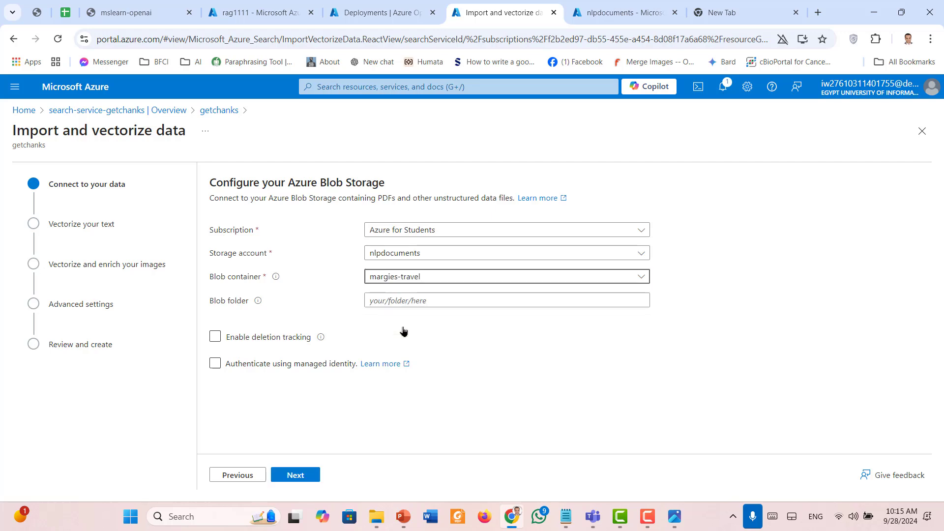
click(132, 12)
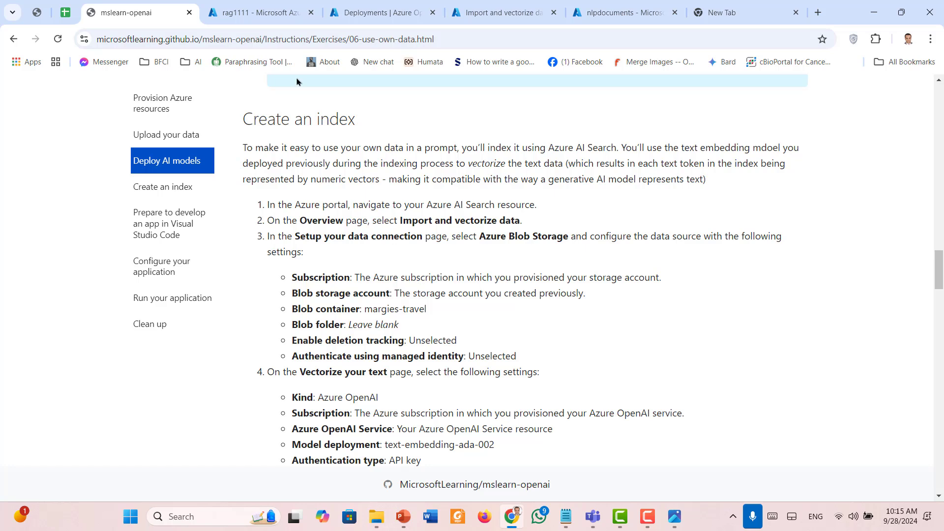
click(498, 6)
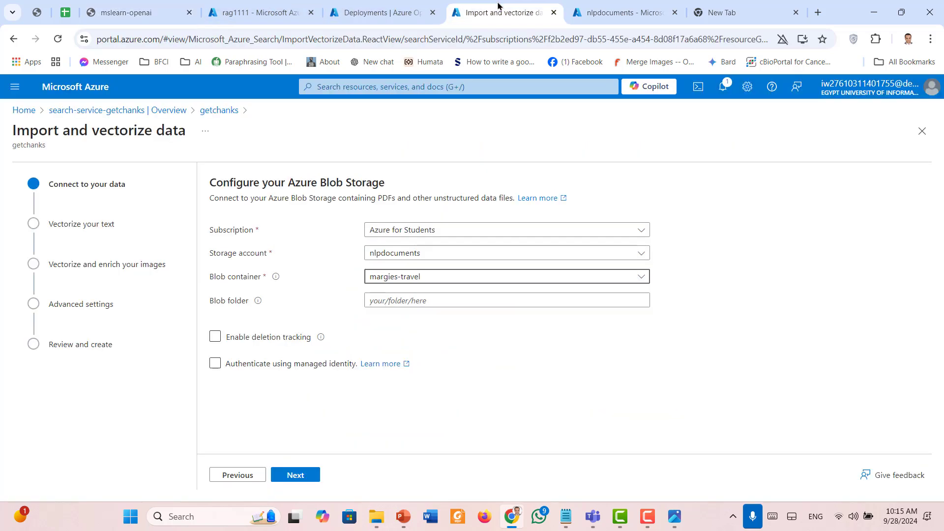
click(297, 477)
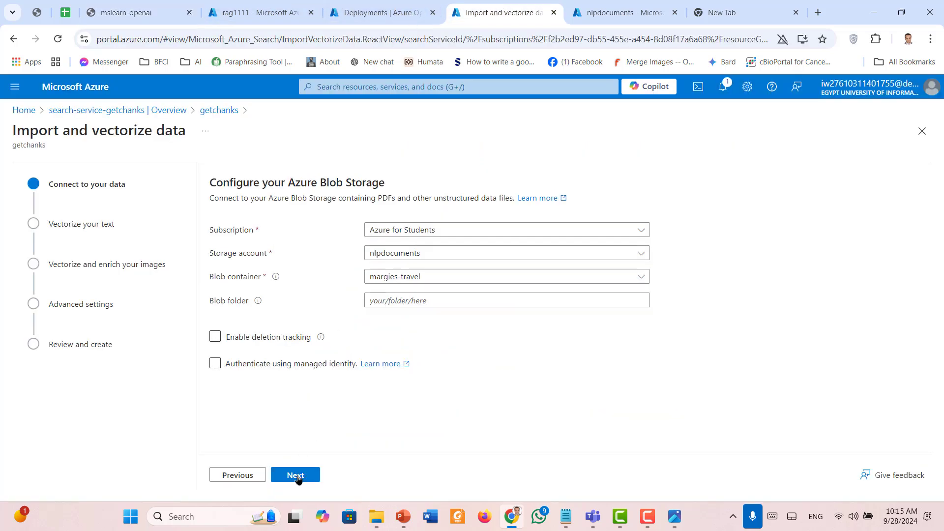
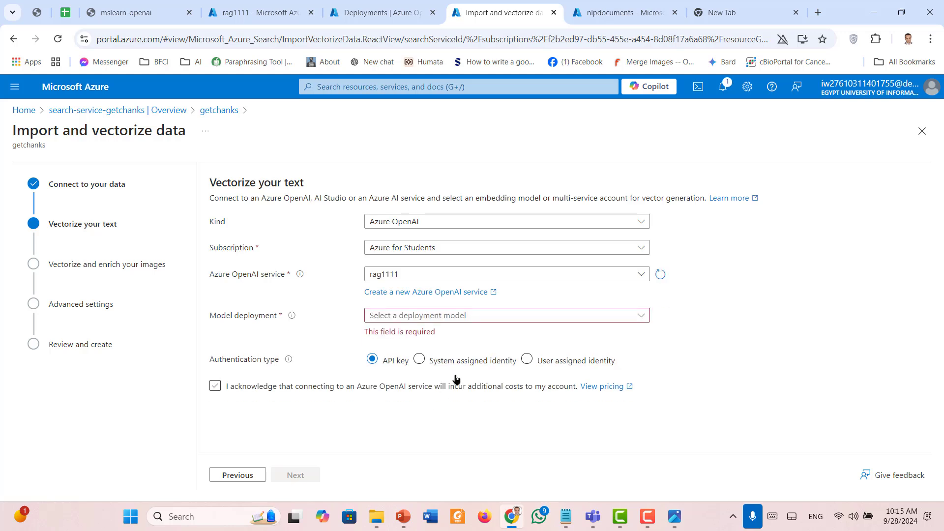
- Select the text-embedding-ada-002 deployment for text vectorization and acknowledge the additional Azure OpenAI costs, checking both against the exercise
click(637, 318)
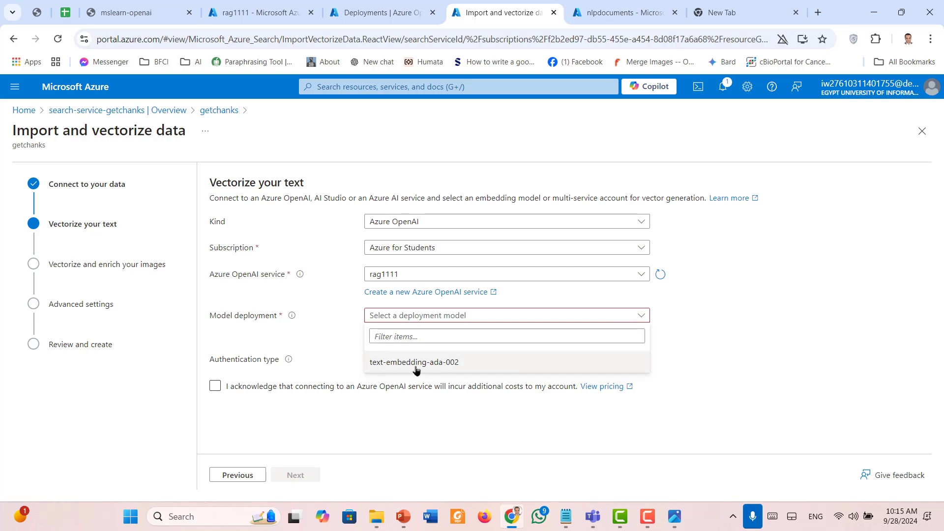
click(416, 364)
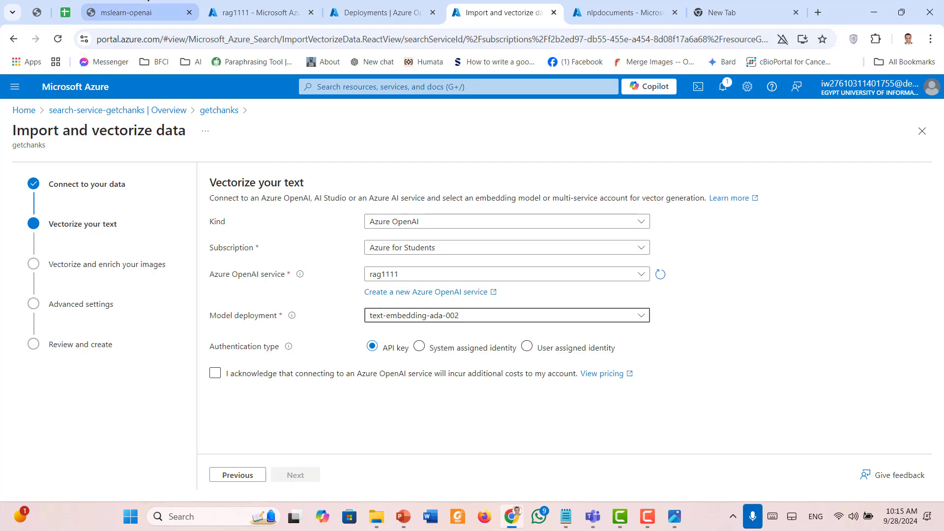
click(132, 4)
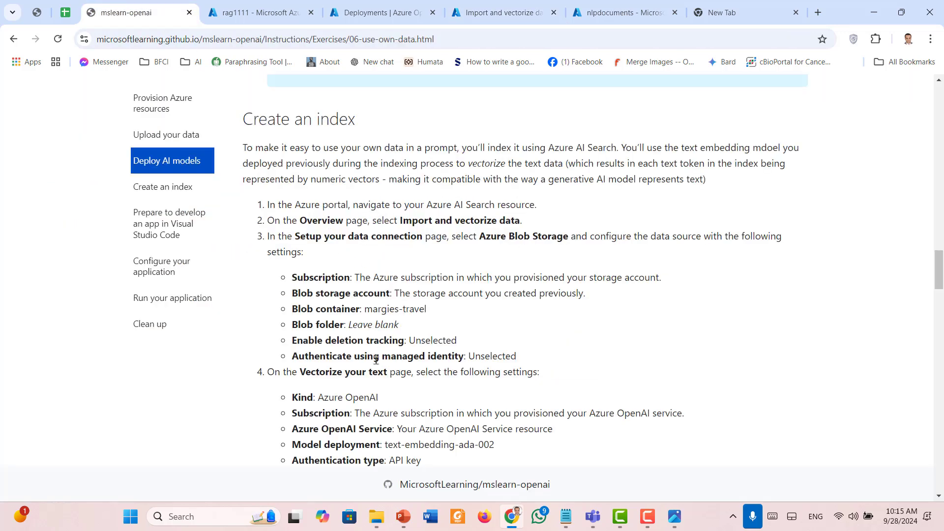
scroll(376, 360, down, 2)
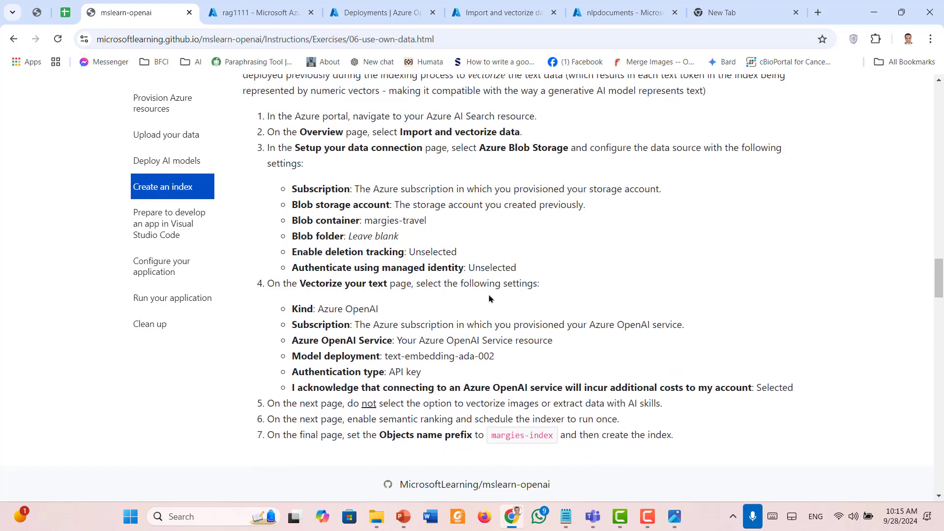
scroll(490, 298, down, 1)
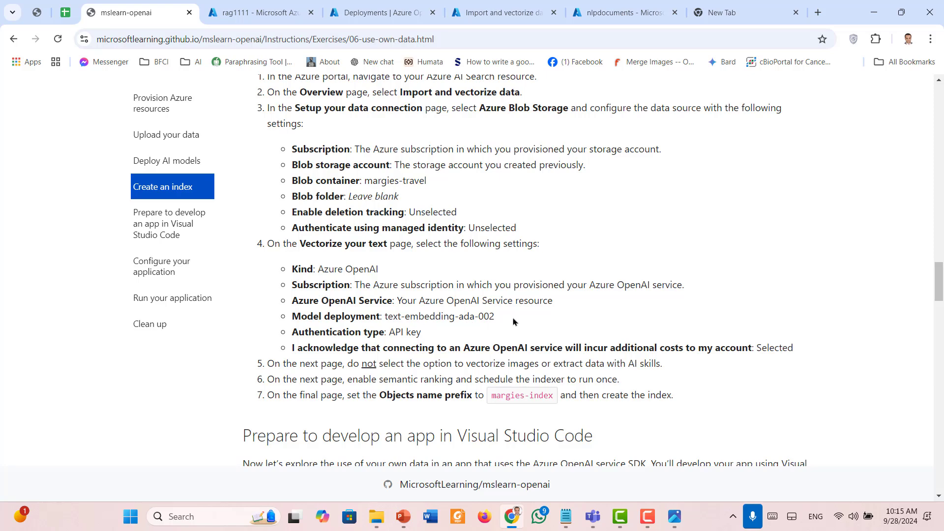
drag(513, 322, 381, 318)
click(343, 313)
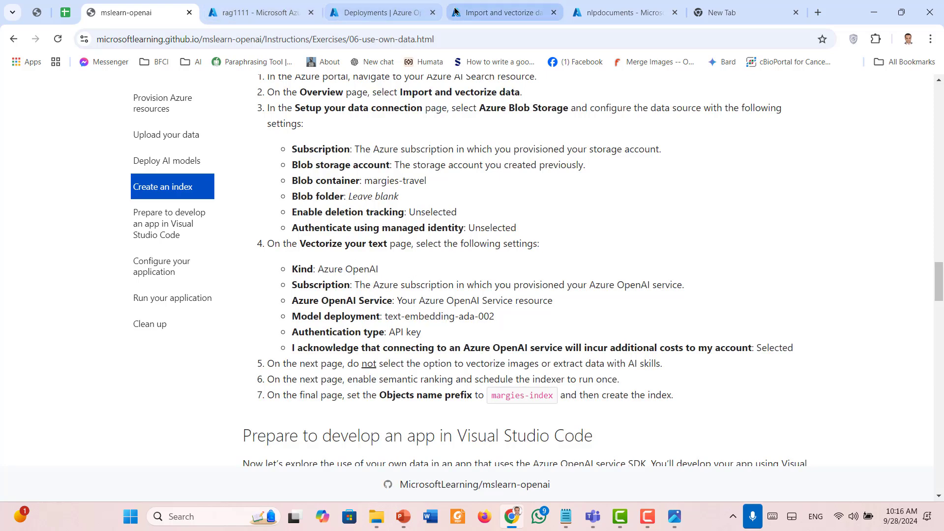
click(504, 10)
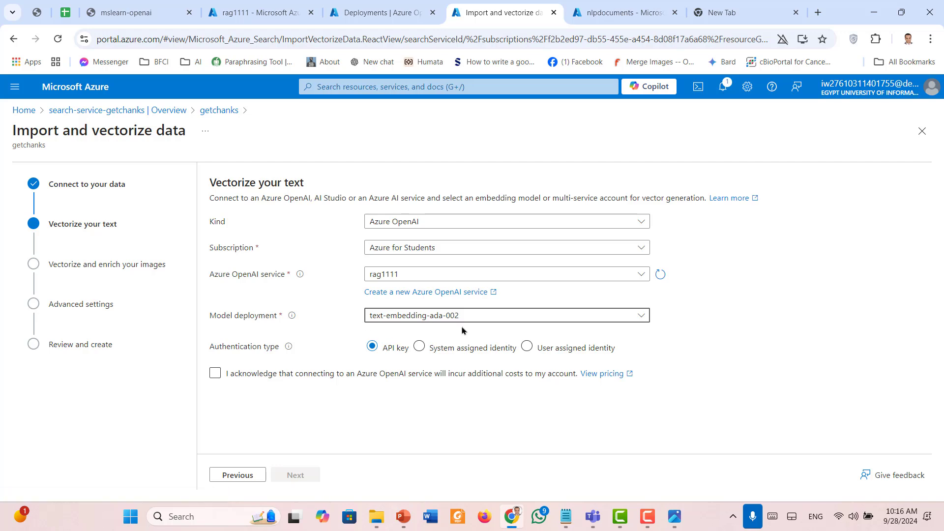
click(217, 375)
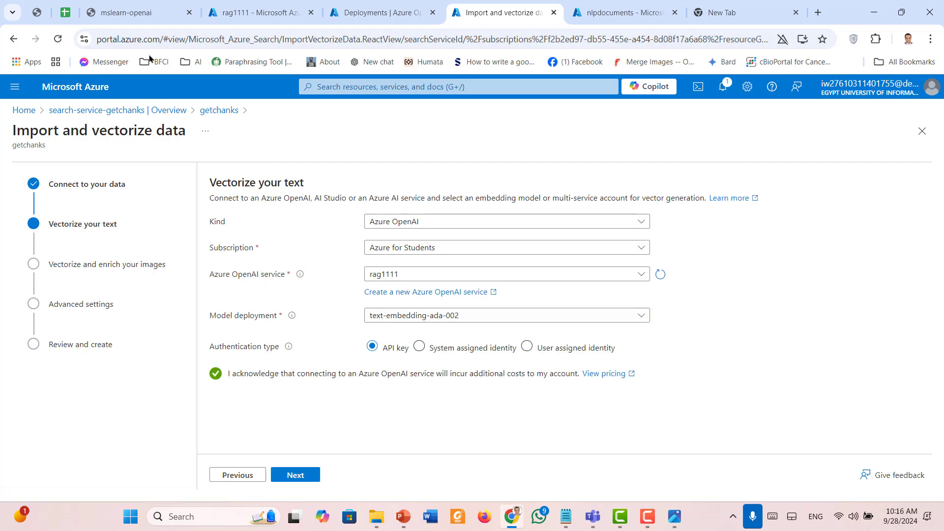
click(144, 14)
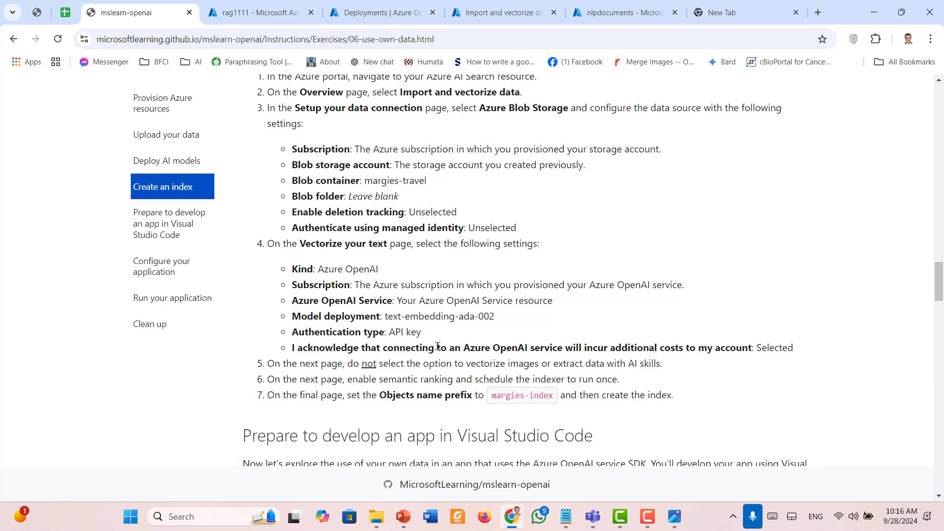
- Leave image vectorization and text extraction from images unselected, as the exercise specifies, and continue to the advanced settings
scroll(367, 322, down, 2)
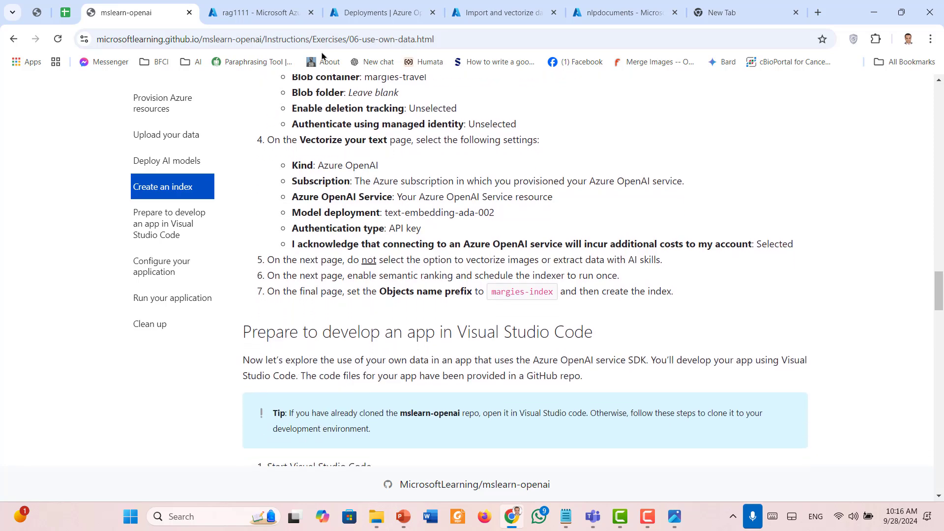
click(498, 13)
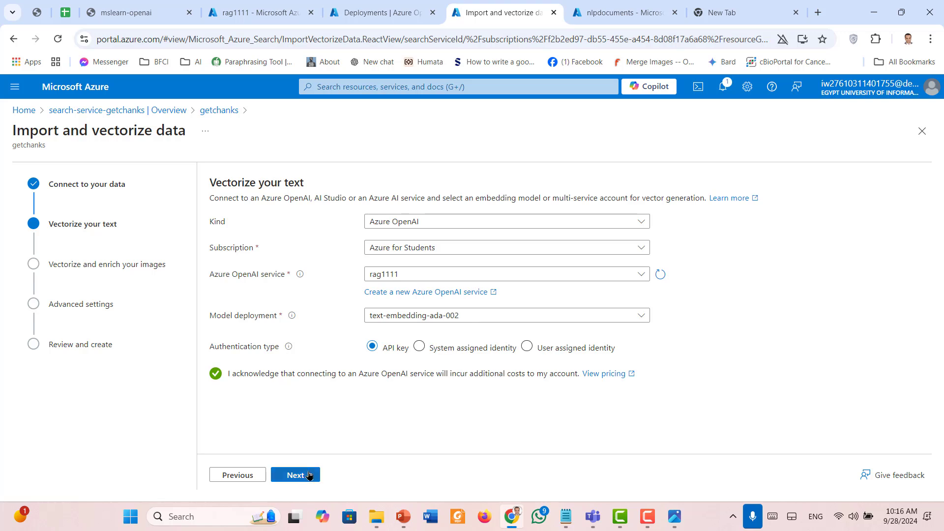
click(298, 475)
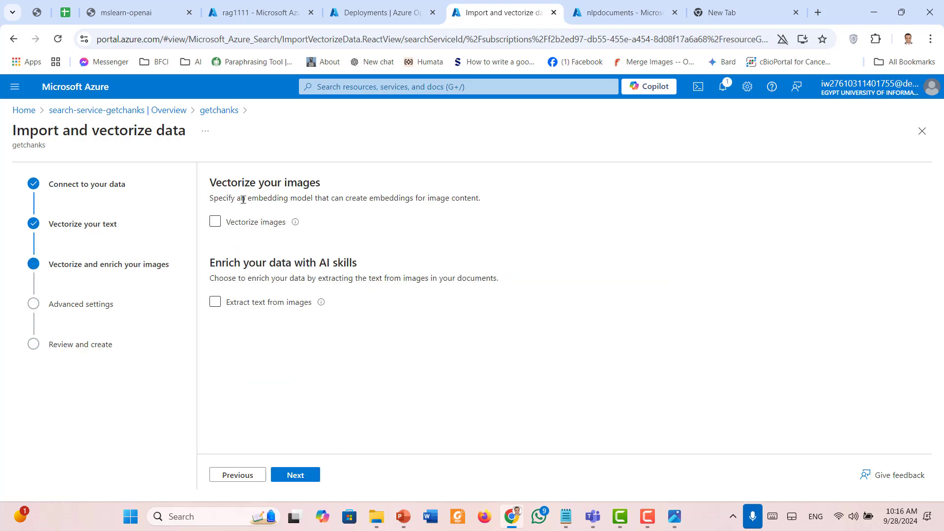
click(125, 11)
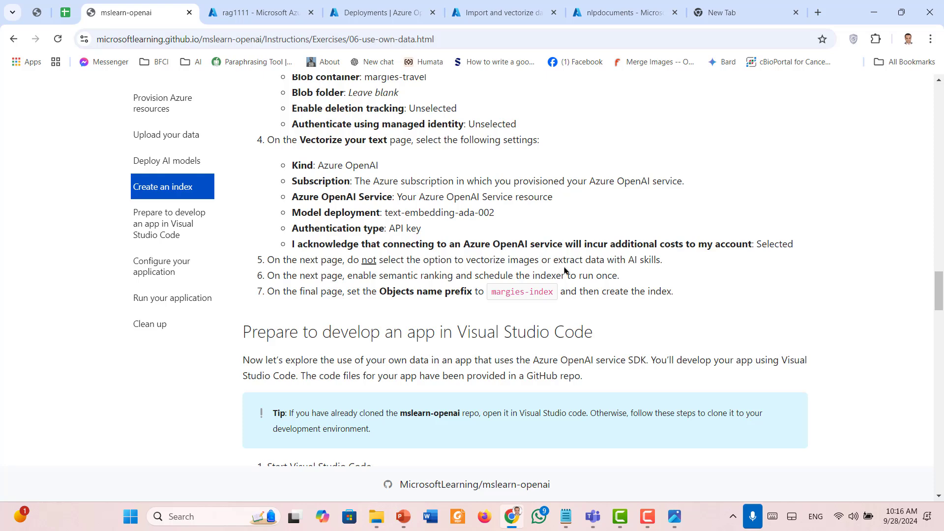
click(497, 11)
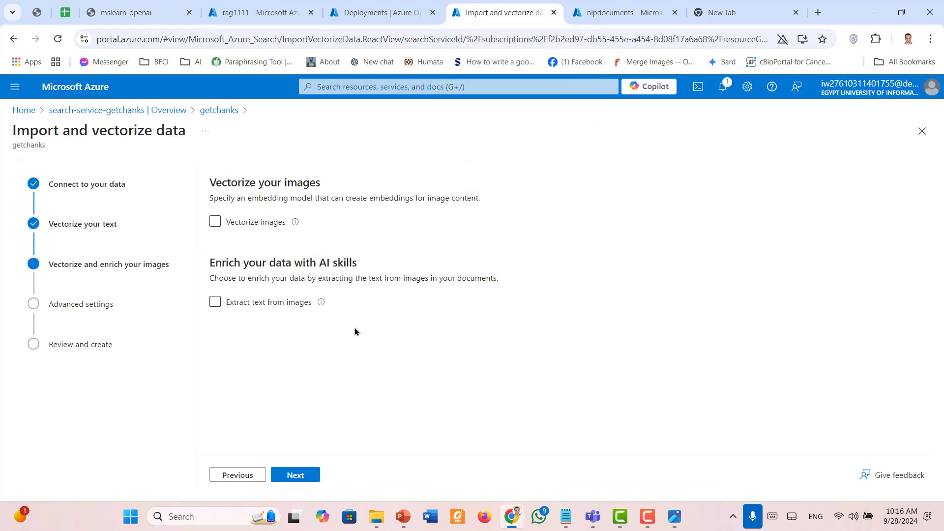
click(297, 475)
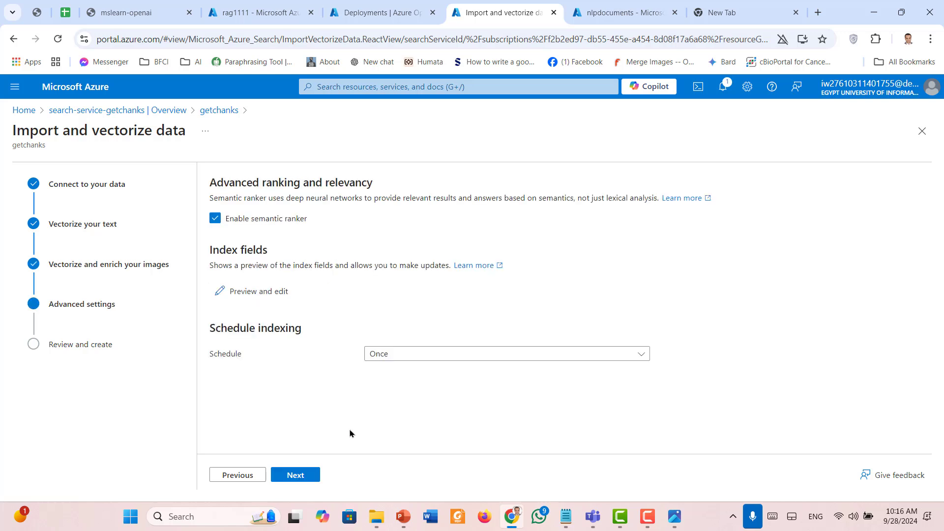
- Keep the semantic ranker enabled and the indexing schedule at Once, checking against the exercise, and continue to the final review
click(569, 359)
click(755, 347)
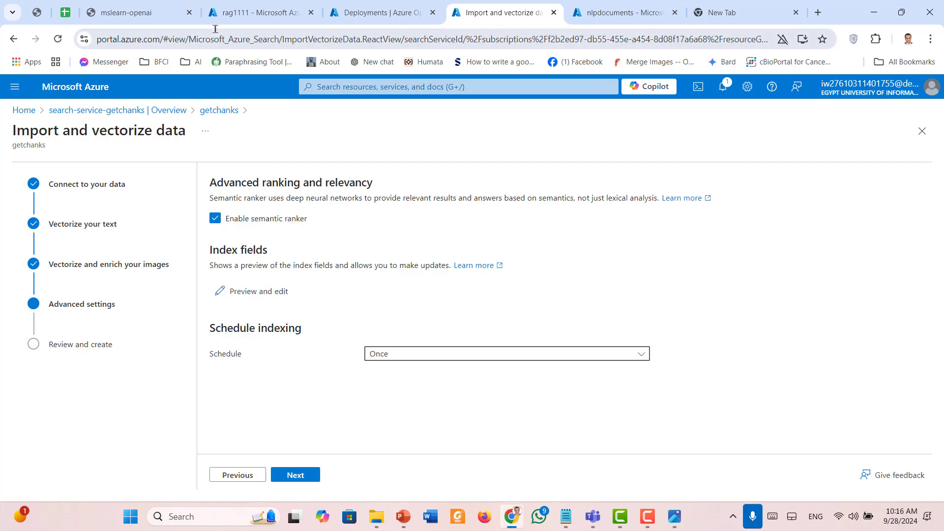
click(105, 4)
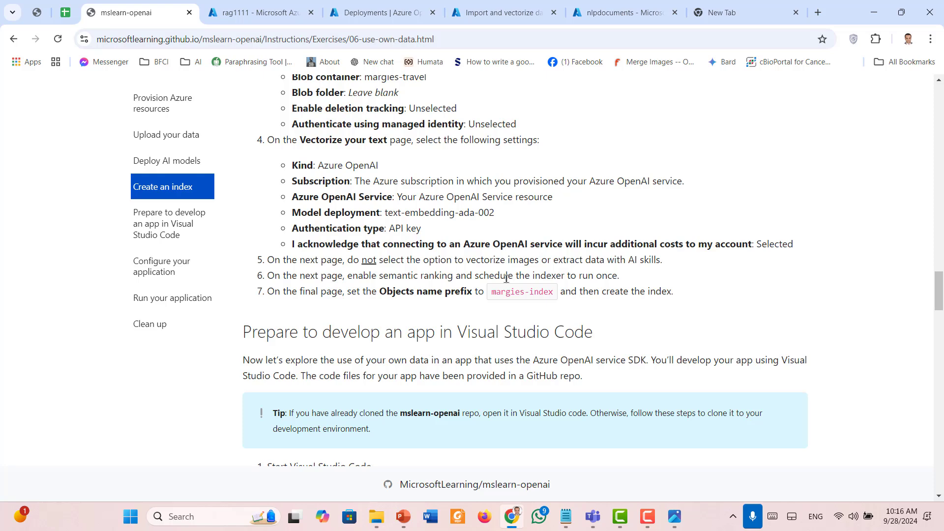
click(372, 6)
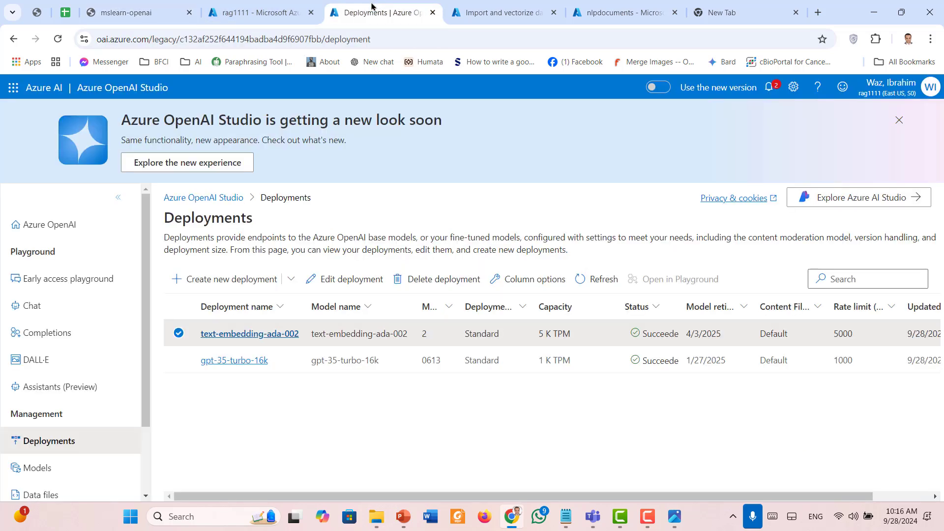
click(499, 7)
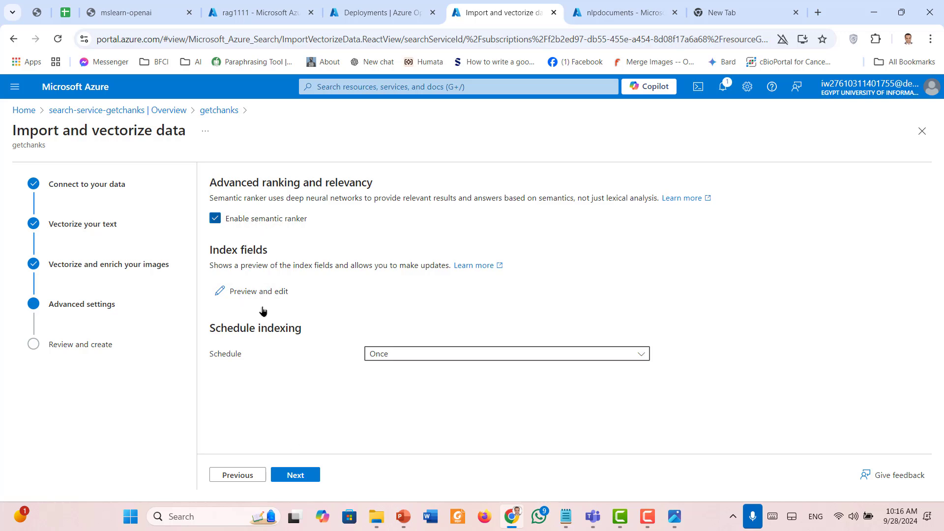
click(295, 475)
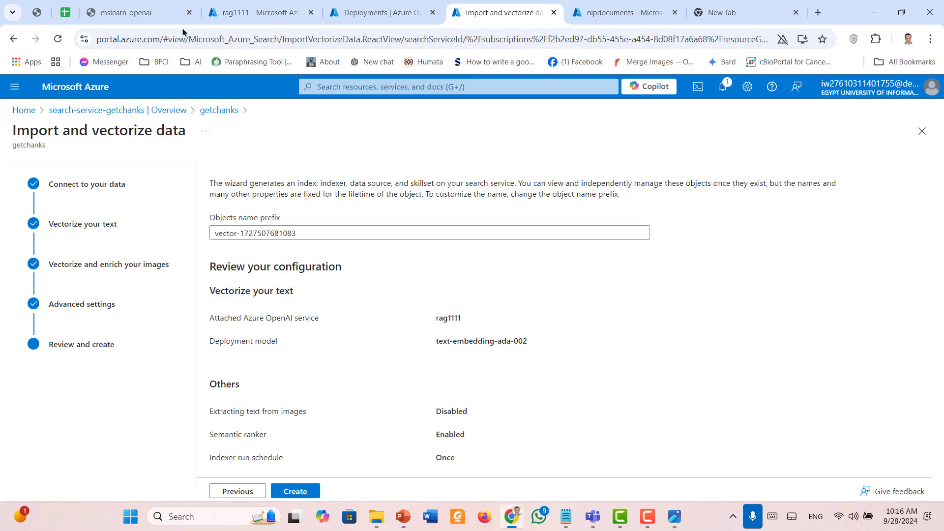
- Set the objects name prefix to margies-index, copied from the exercise, and create the index
click(134, 4)
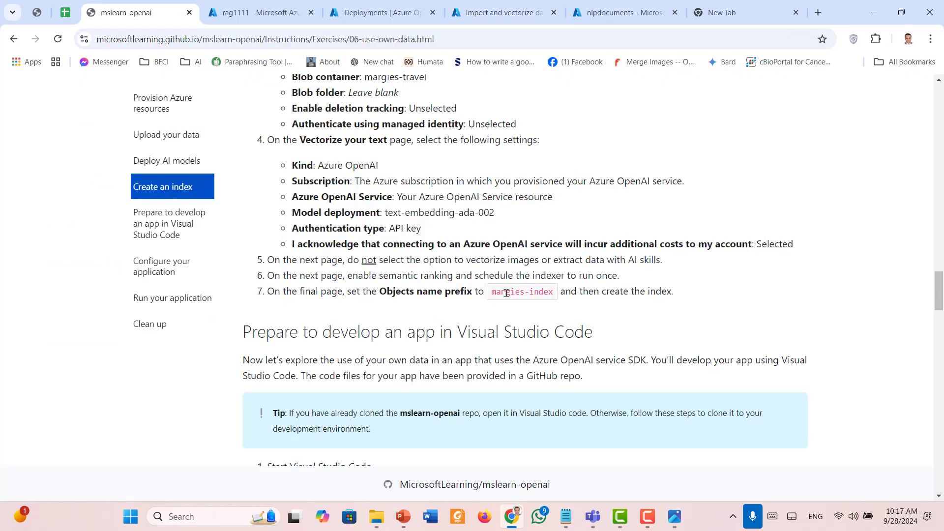
drag(552, 292, 491, 289)
key(ctrl+c)
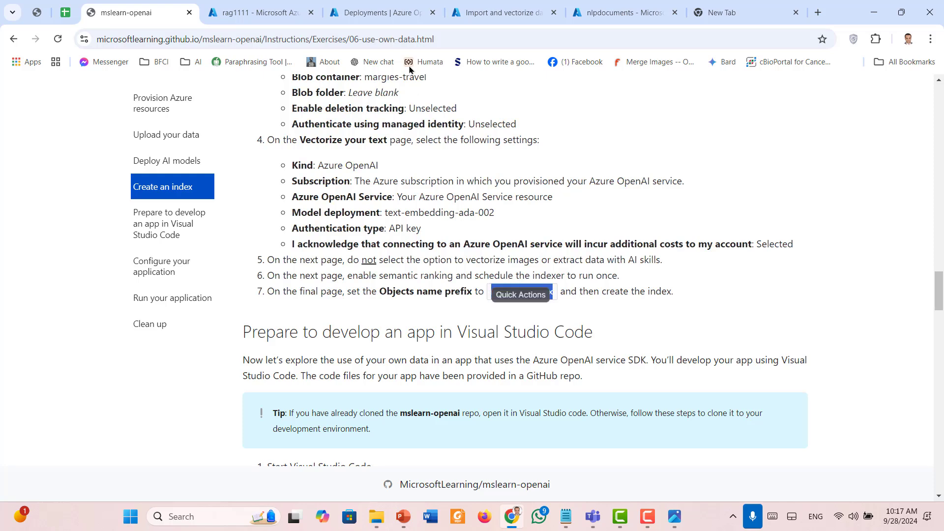
click(502, 6)
click(302, 227)
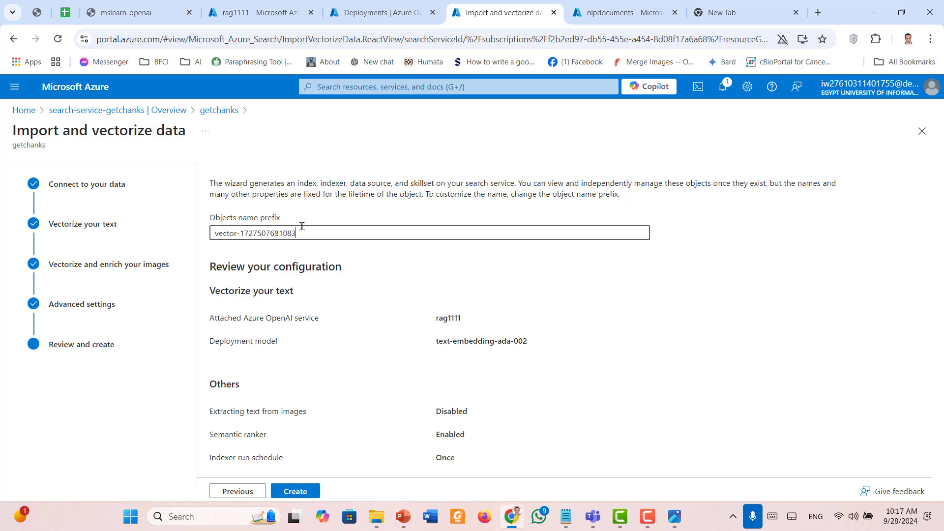
drag(309, 233, 198, 234)
key(ctrl+v)
click(299, 492)
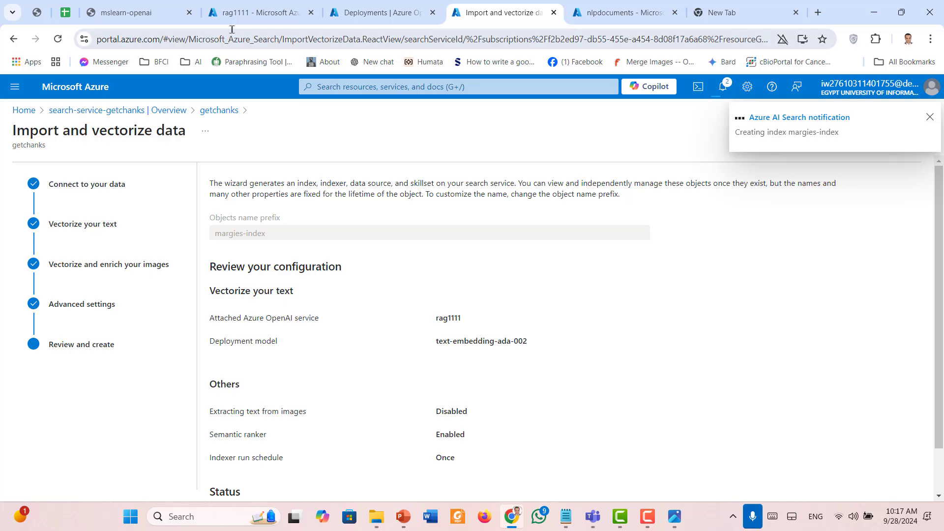
- Consult the end of the exercise's Create an index section, and open the new index in the Search explorer
click(138, 4)
click(428, 320)
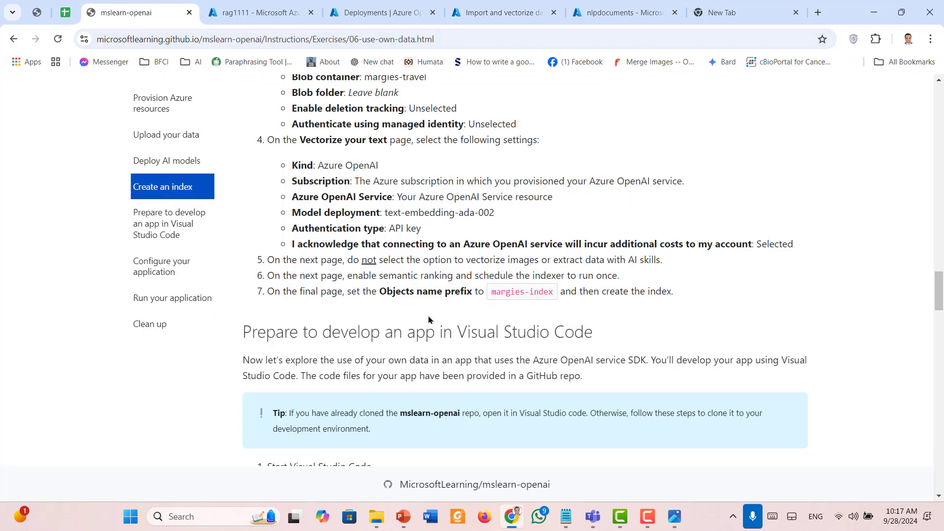
scroll(428, 321, down, 2)
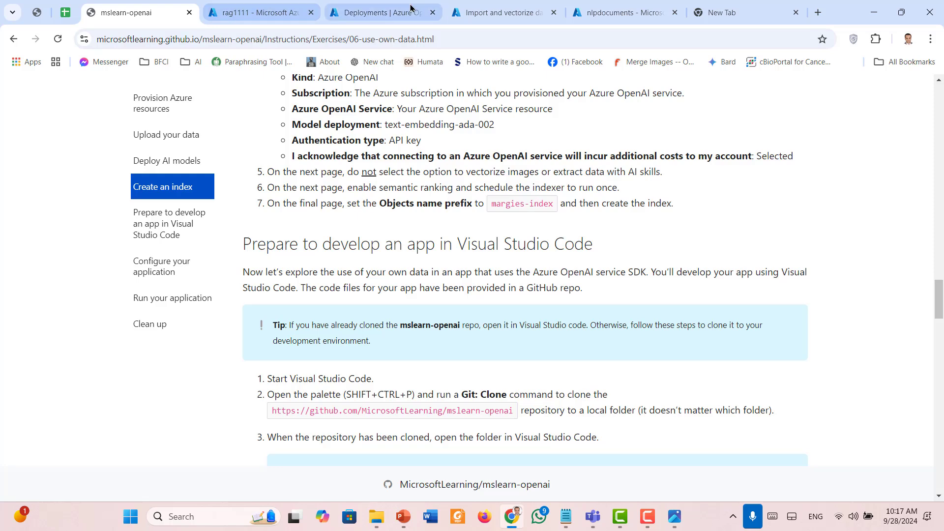
click(487, 4)
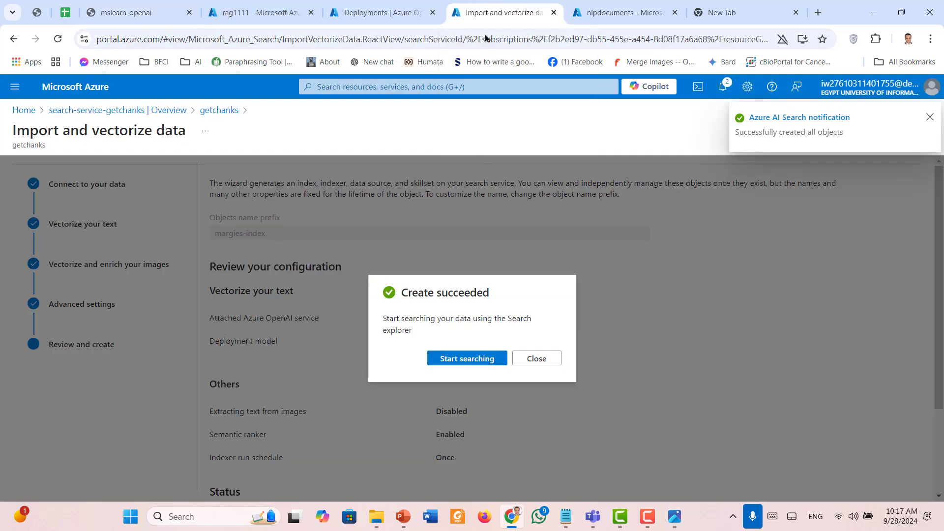
click(466, 361)
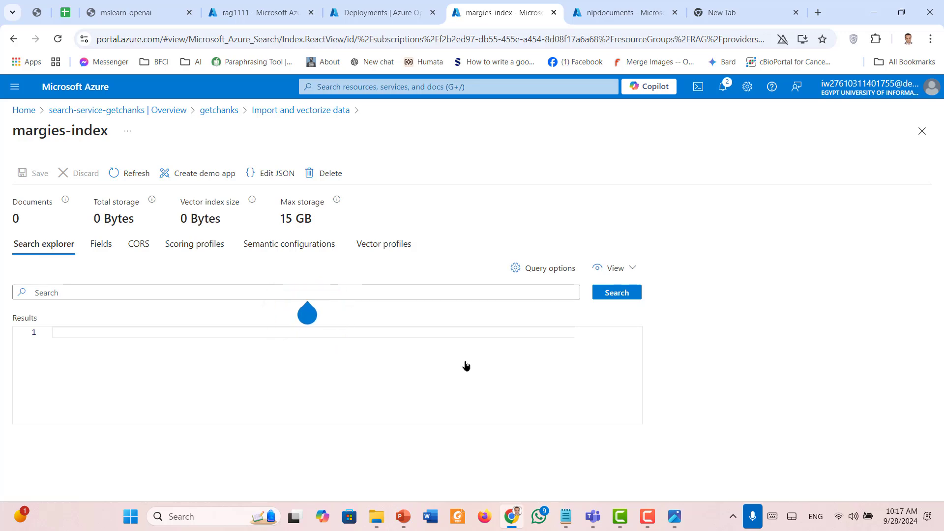
- Copy the mslearn-openai repository URL from the exercise, open it in the spare browser tab and look over its files
click(143, 3)
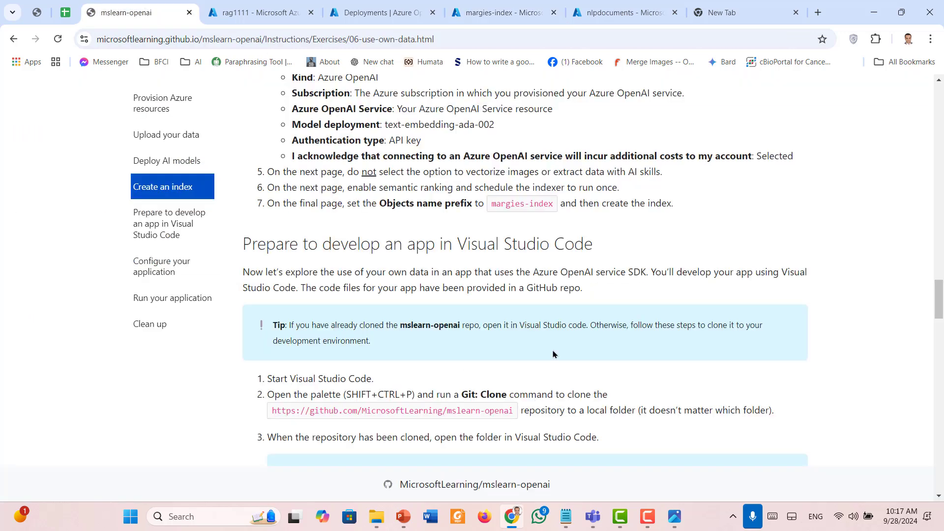
scroll(554, 354, down, 4)
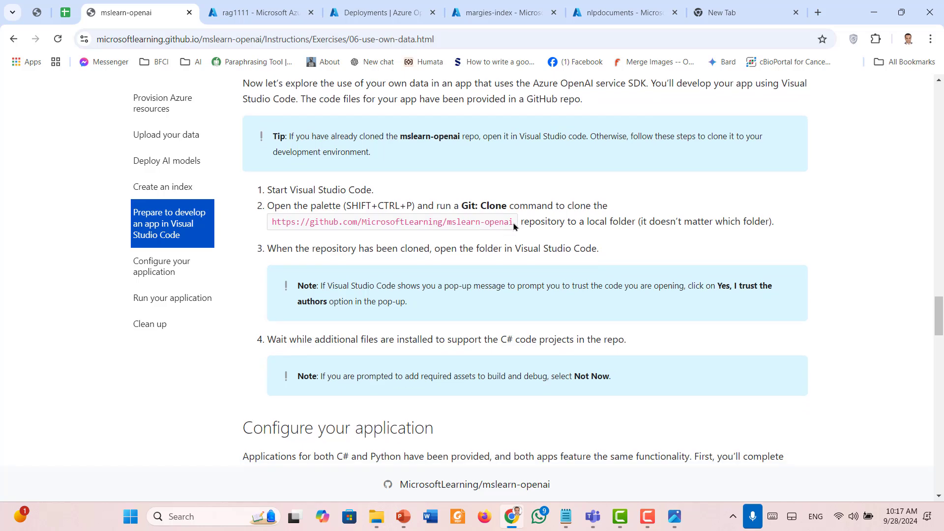
drag(511, 222, 272, 224)
key(ctrl+c)
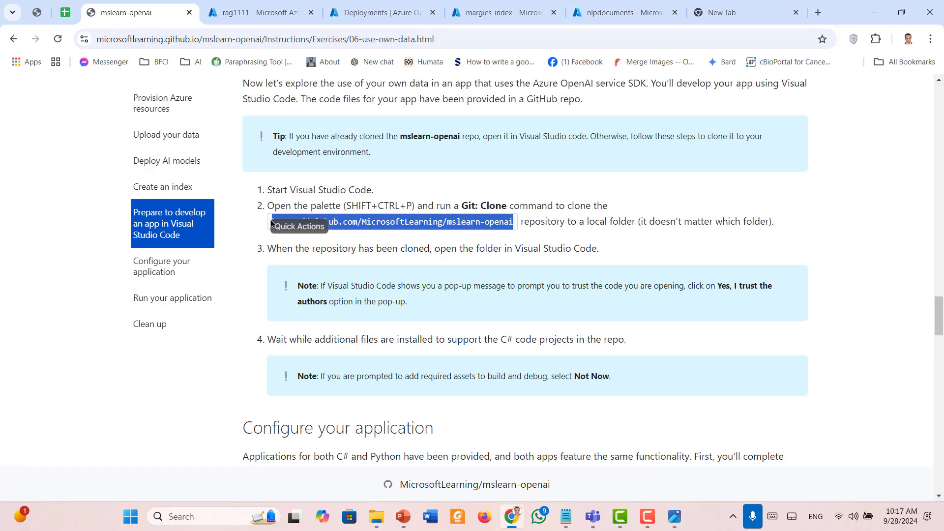
click(723, 14)
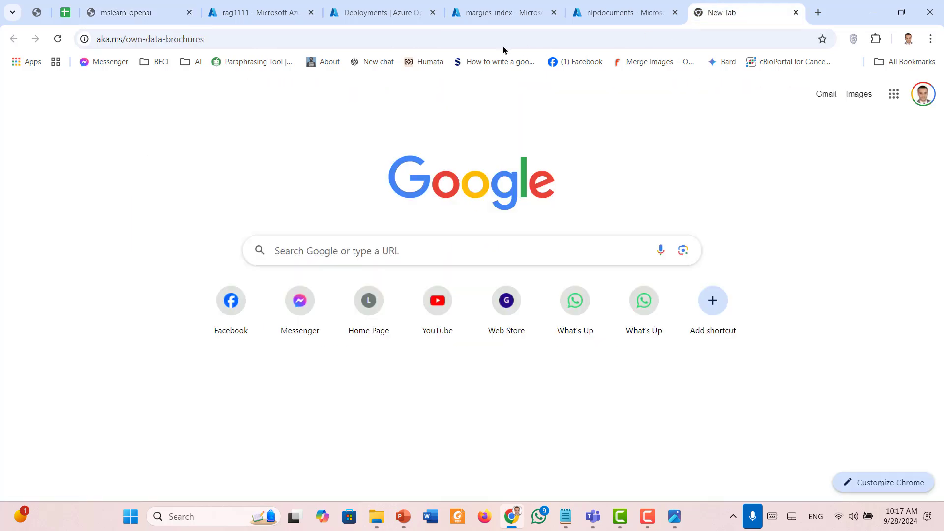
click(375, 38)
key(ctrl+v)
key(Return)
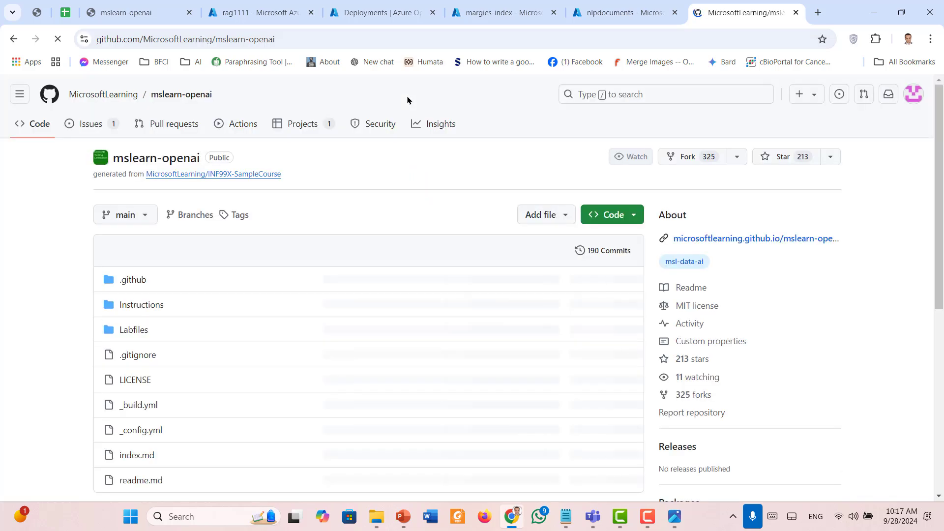
scroll(447, 228, down, 3)
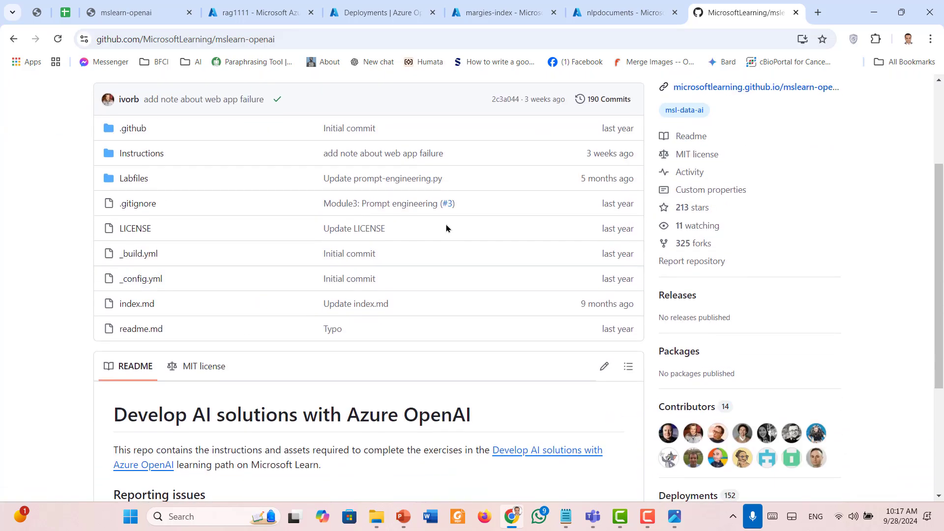
scroll(656, 143, up, 2)
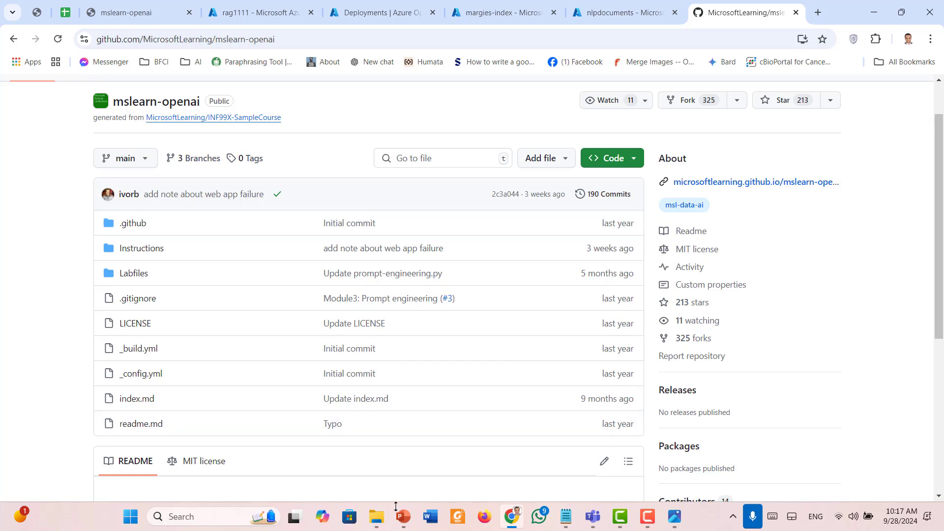
- Switch to File Explorer, open the Documents folder, and return to the mslearn-openai repository page in the browser
click(377, 517)
scroll(94, 209, up, 2)
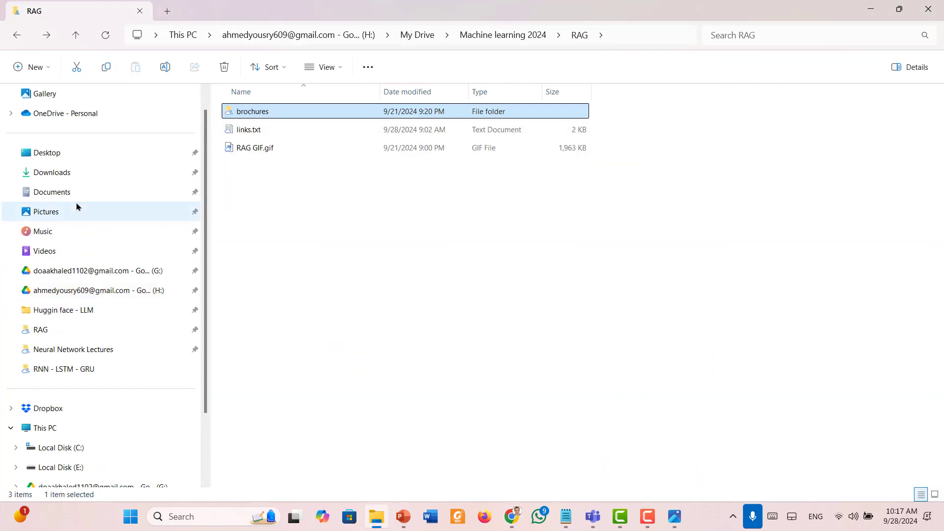
click(47, 195)
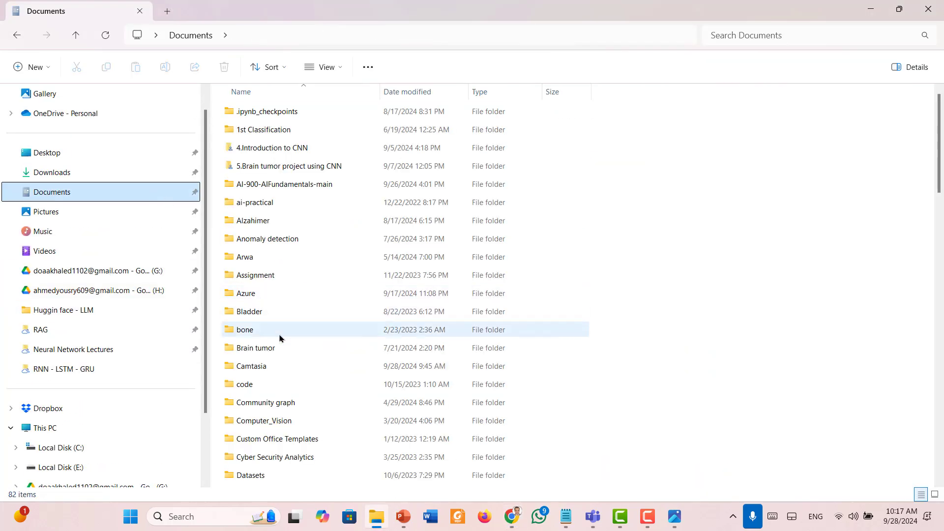
click(279, 337)
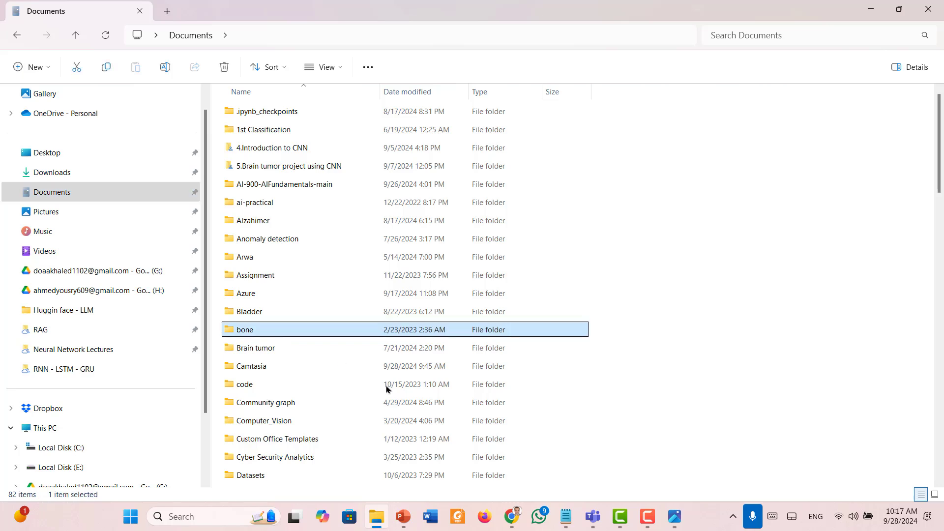
click(512, 517)
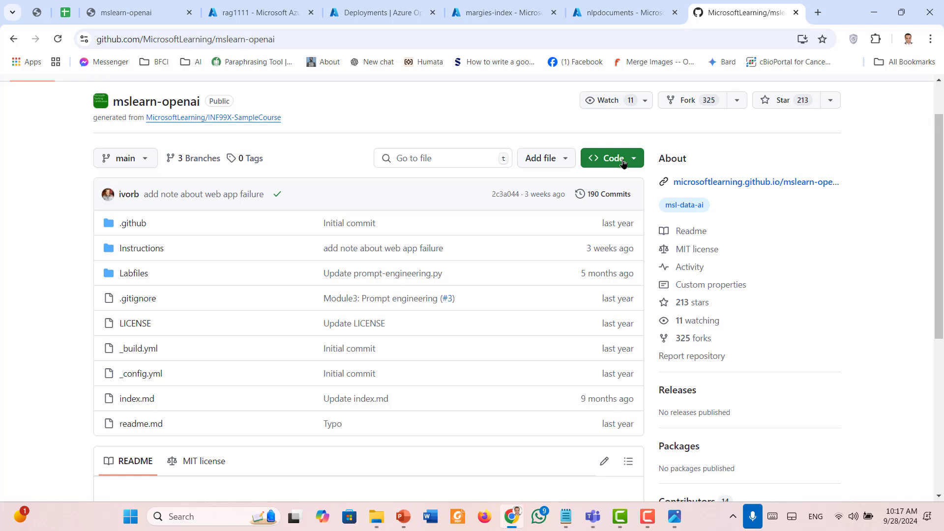
- Switch back to File Explorer and select the mslearn-openai-main folder in Documents
click(376, 516)
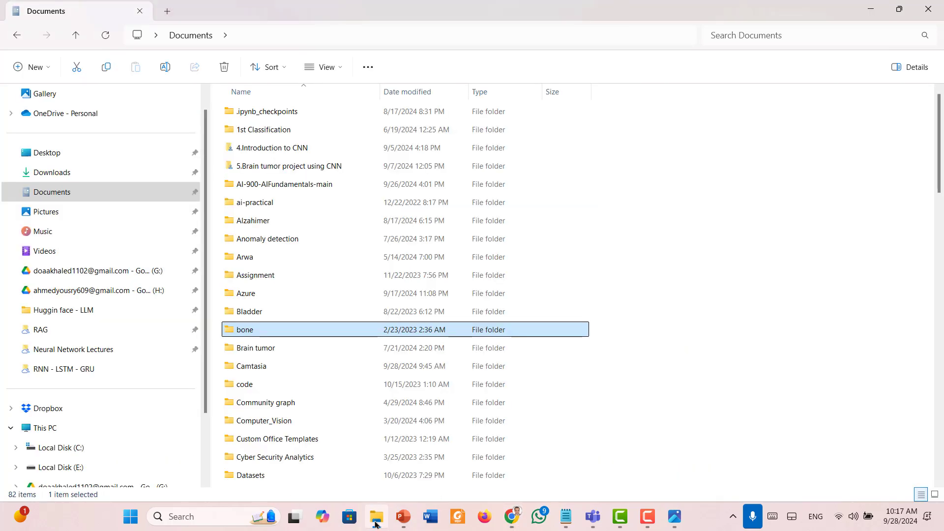
click(260, 316)
key(m)
key(Down)
key(Down)
key(Down)
key(Down)
key(Down)
key(Down)
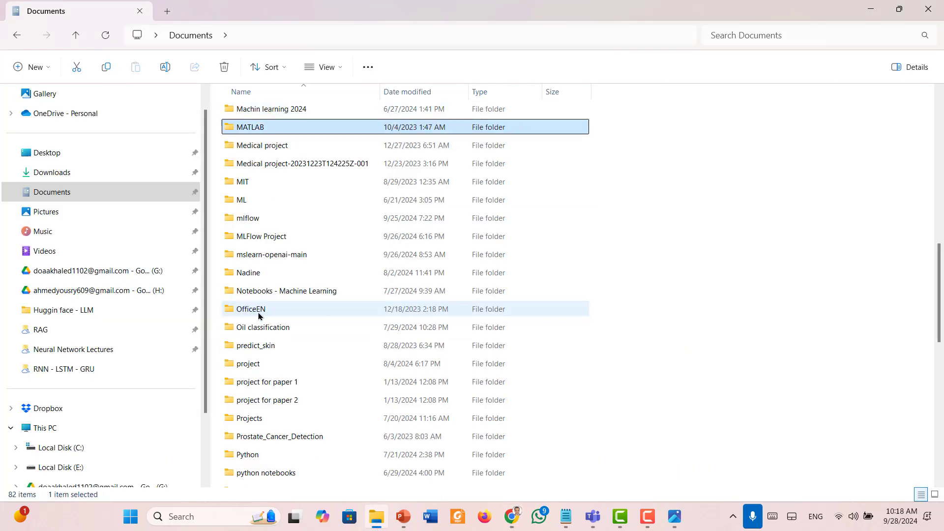
key(Down)
key(Down)
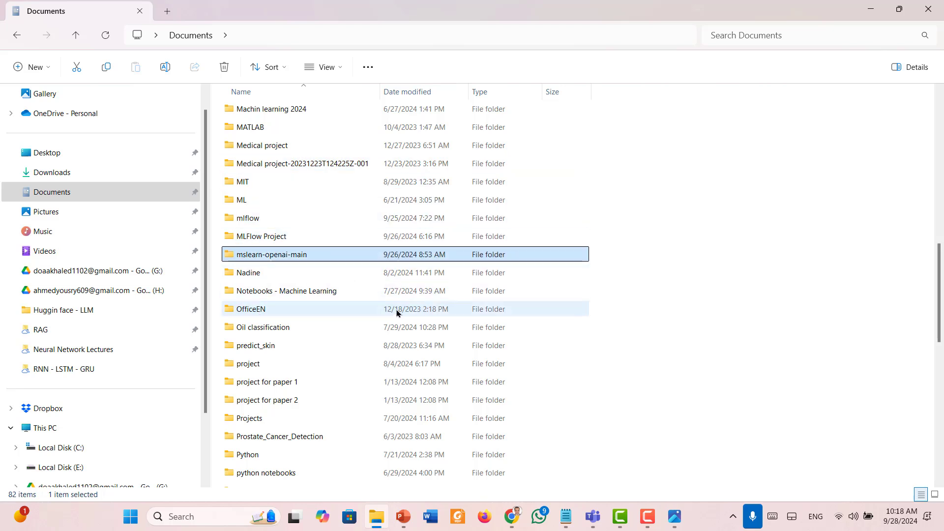
- Inspect the contents of the mslearn-openai-main folder and its nested subfolder, and return to Documents
key(Return)
key(Down)
key(Return)
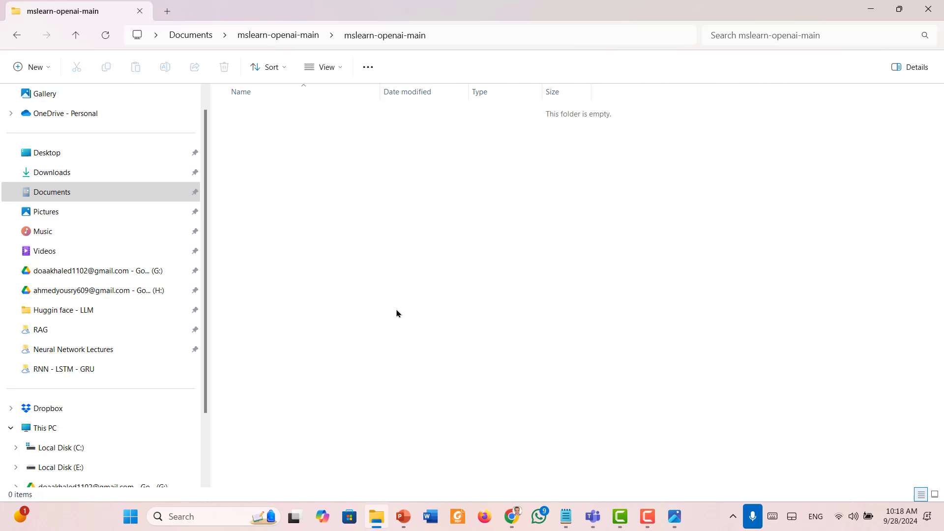
key(BackSpace)
key(BackSpace)
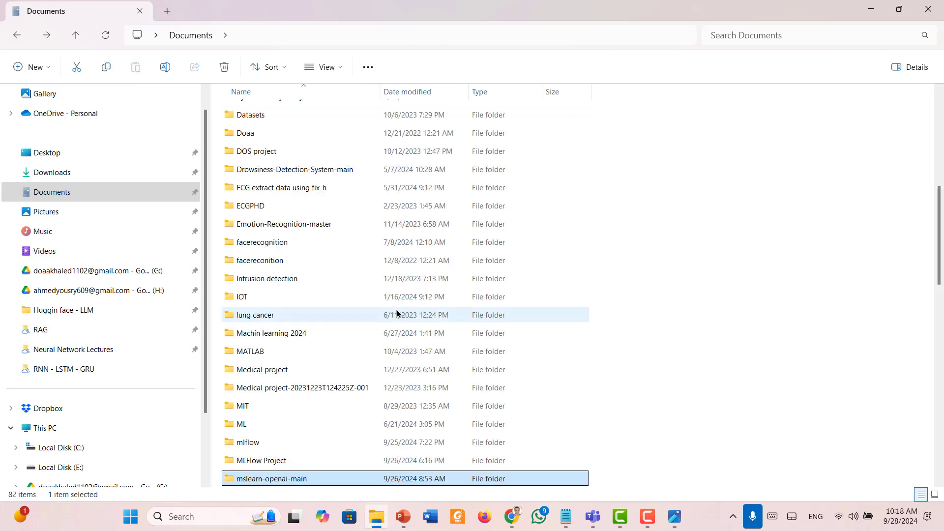
- Find the RAG folder in Documents and open it
key(Up)
key(Up)
key(Up)
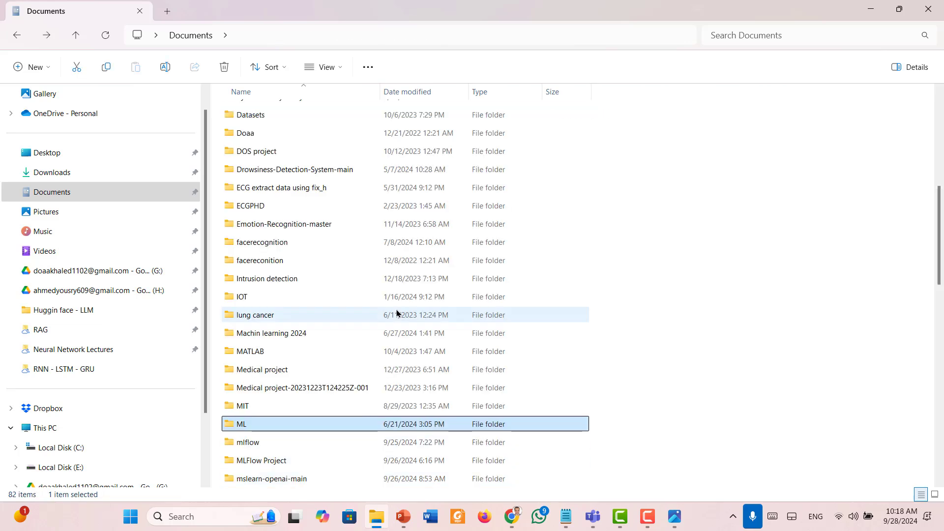
key(r)
key(Down)
key(Up)
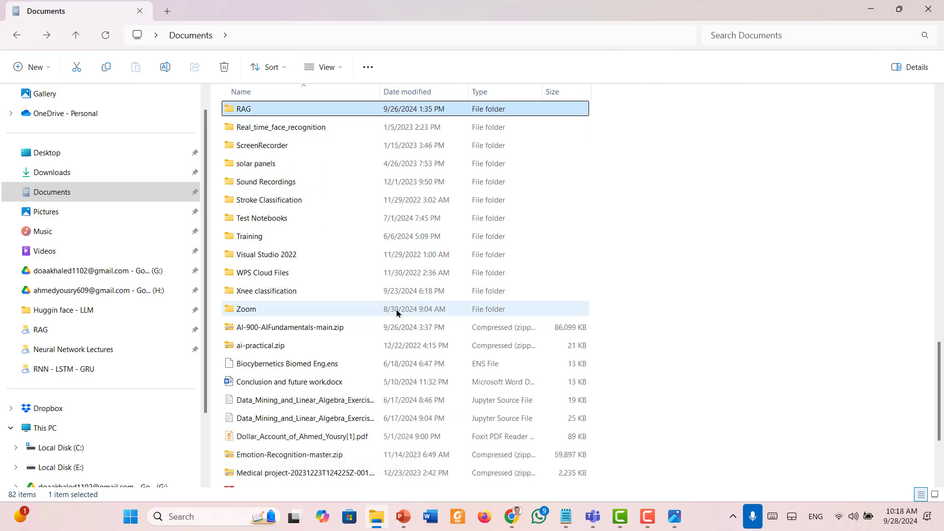
key(Return)
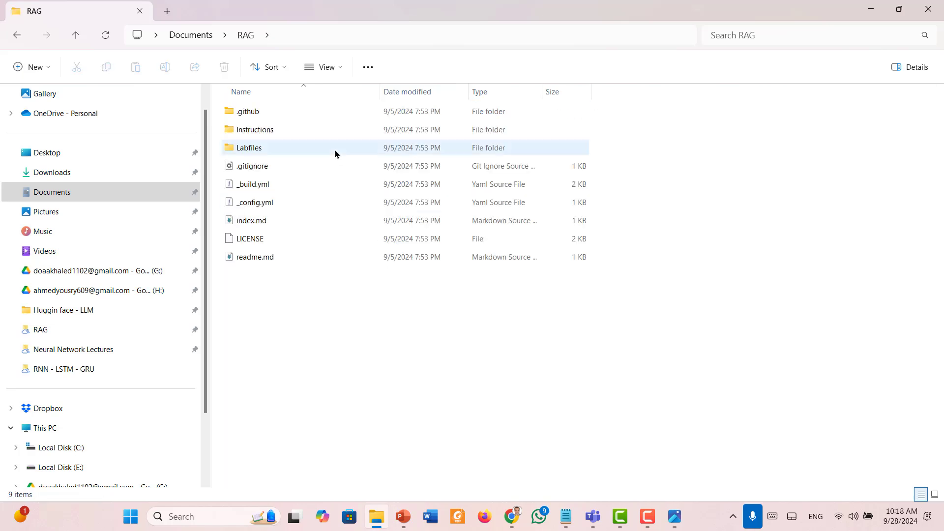
- Start a command prompt in the RAG folder and run "code ." to open the project in Visual Studio Code
click(337, 39)
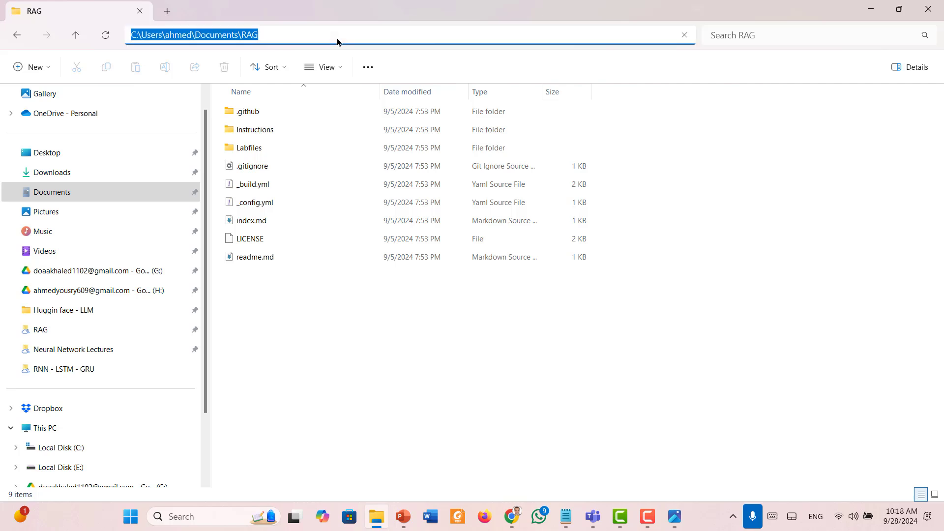
text(cmd)
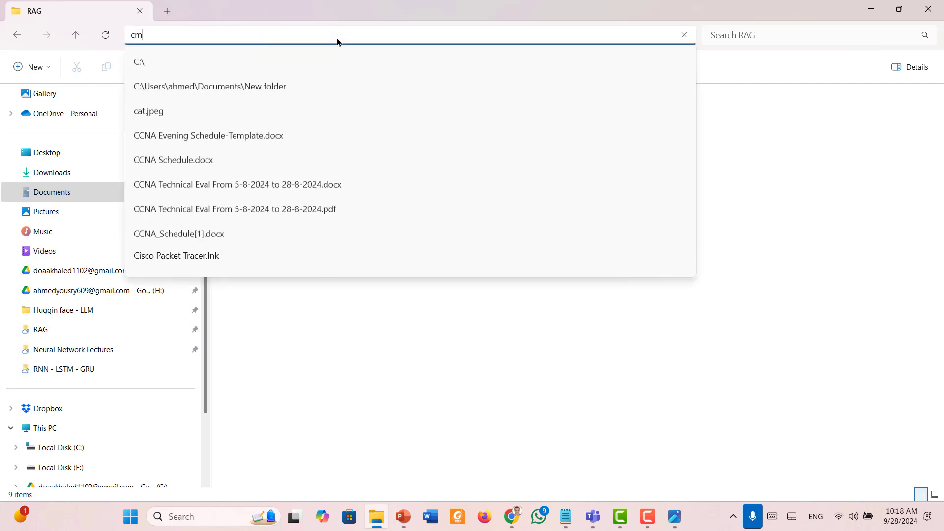
key(Return)
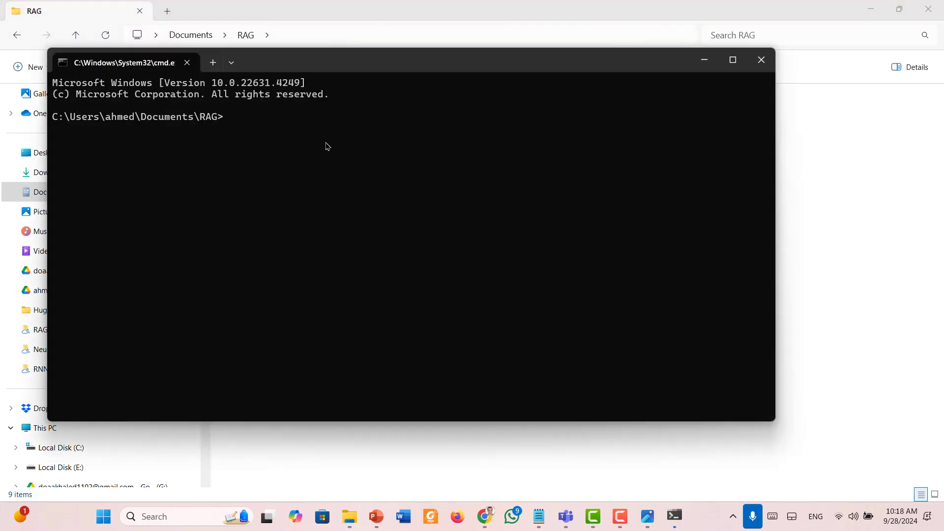
text(code .)
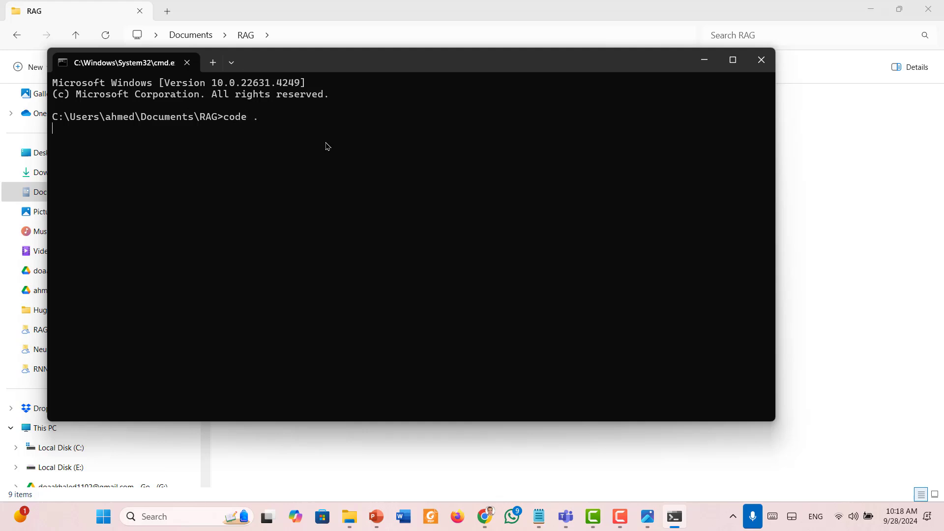
key(Return)
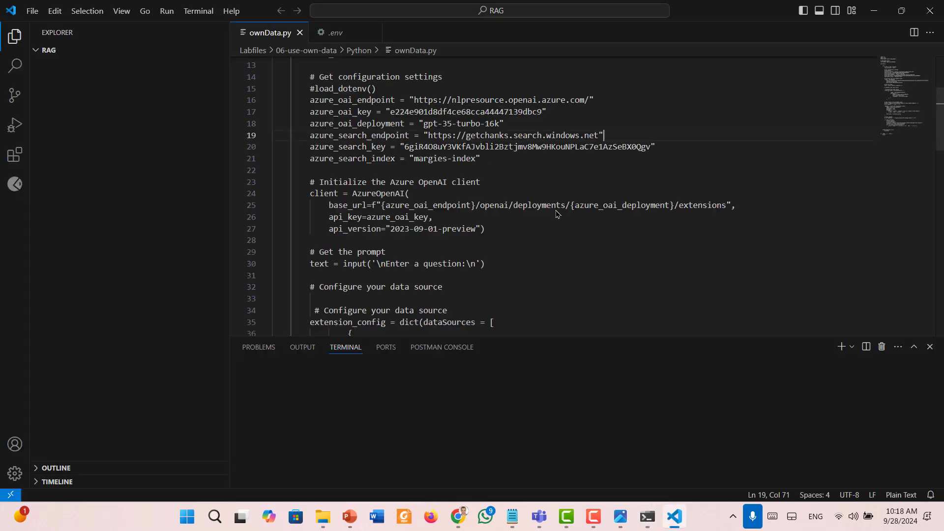
- Examine the configuration settings in ownData.py, from azure_oai_endpoint through azure_search_index
click(506, 252)
scroll(506, 253, up, 3)
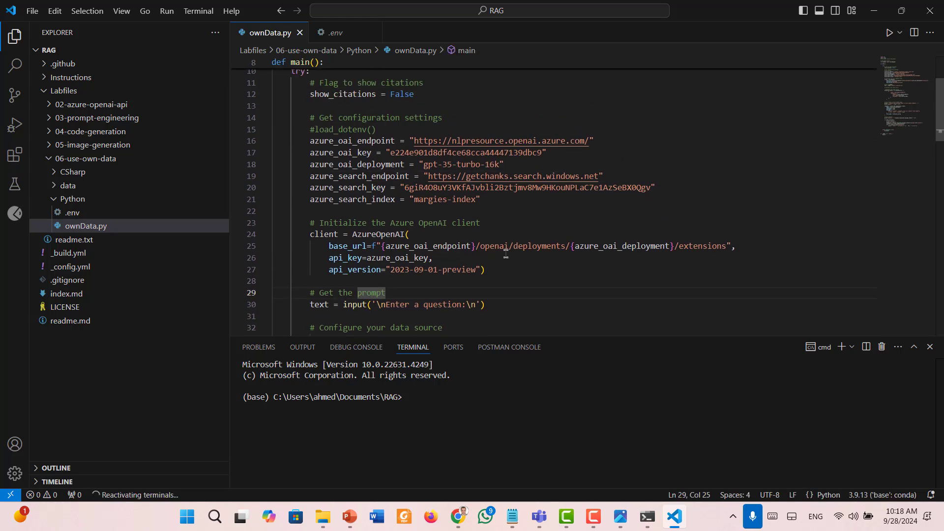
scroll(506, 254, up, 1)
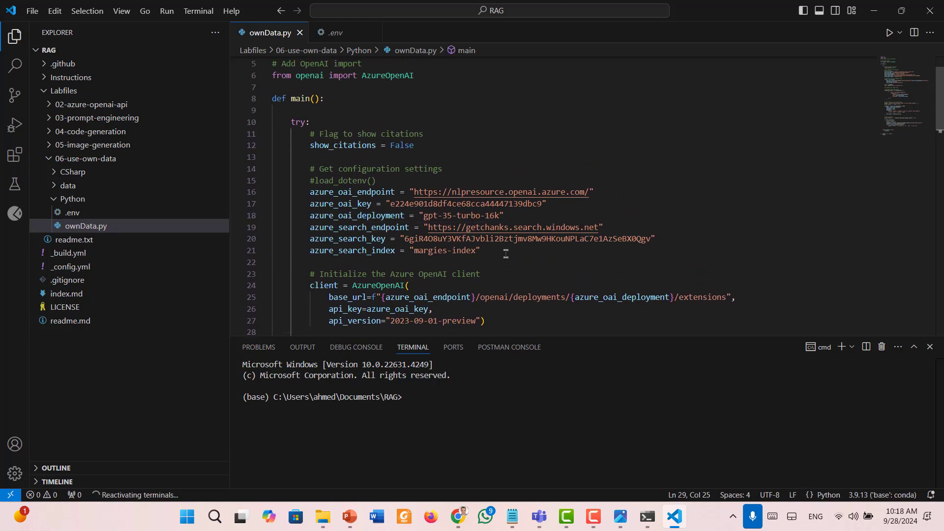
scroll(389, 209, up, 1)
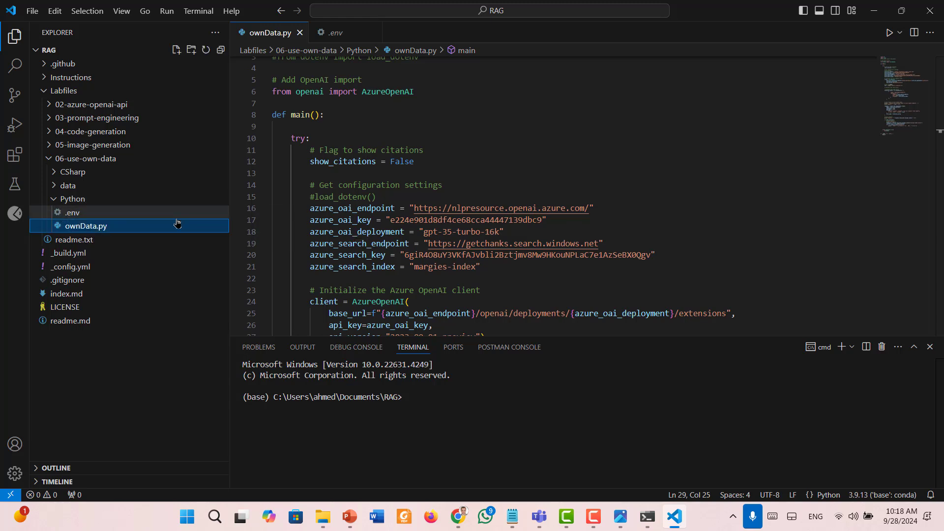
click(493, 269)
drag(493, 269, 266, 208)
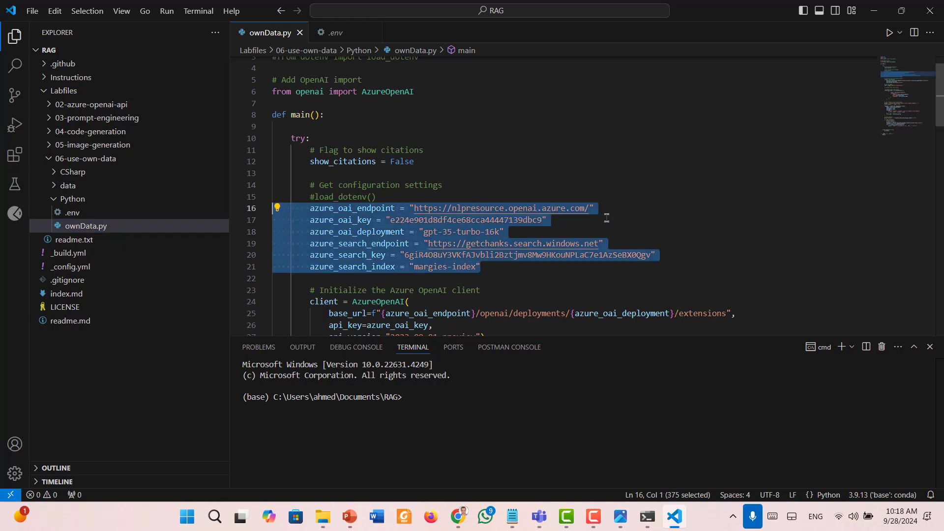
click(647, 224)
drag(599, 208, 549, 220)
click(380, 220)
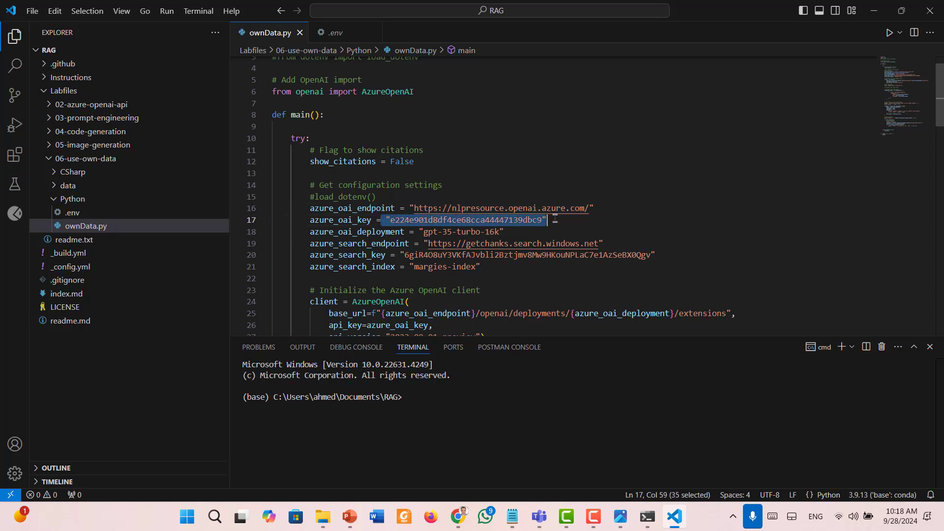
click(605, 207)
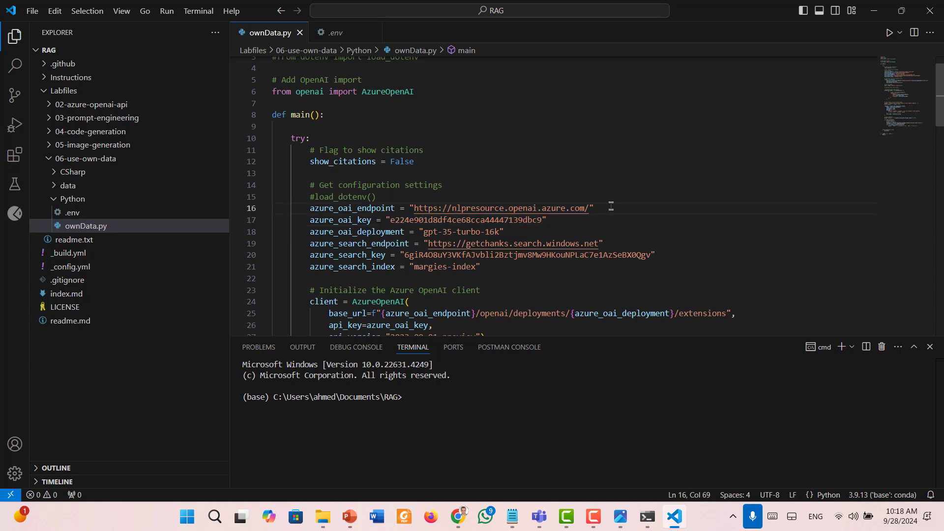
- Cut the values of azure_oai_endpoint and azure_oai_key from the configuration settings in ownData.py
drag(611, 206, 410, 209)
key(ctrl+x)
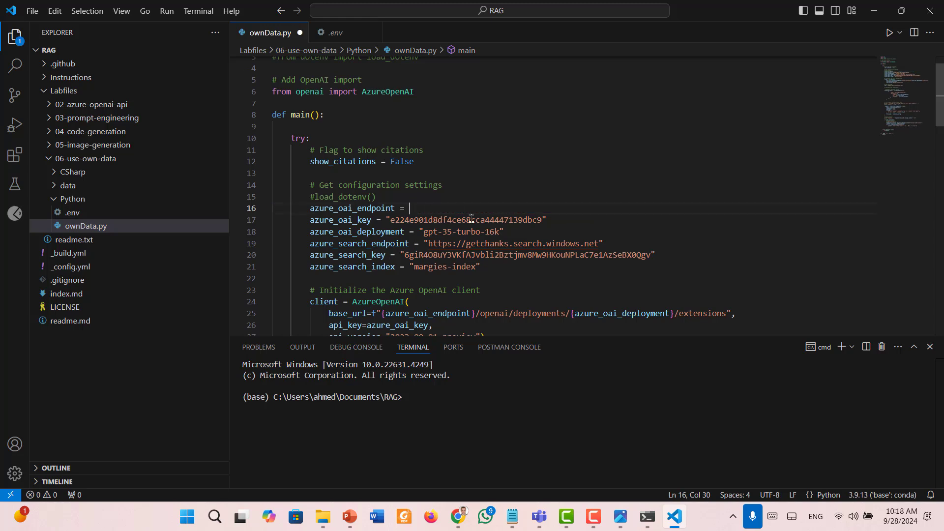
drag(565, 220, 387, 222)
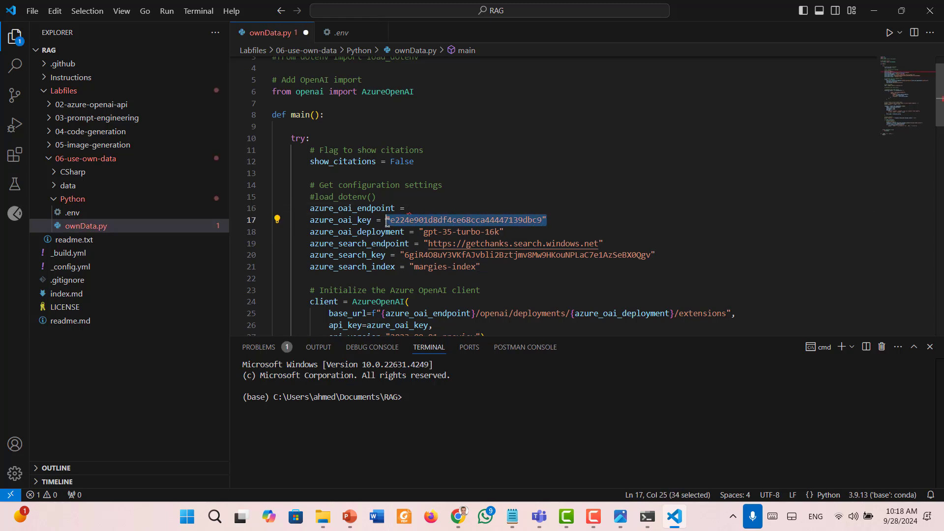
key(ctrl+x)
drag(523, 227, 420, 228)
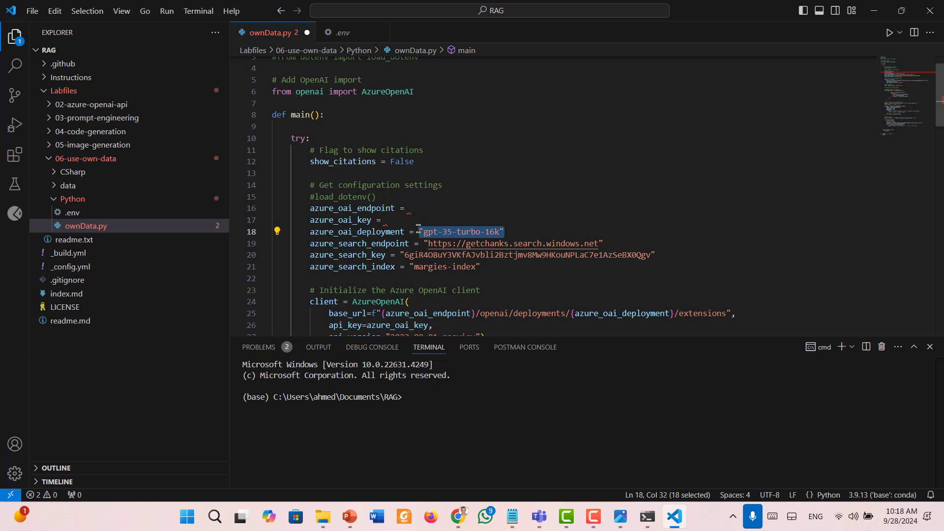
click(564, 271)
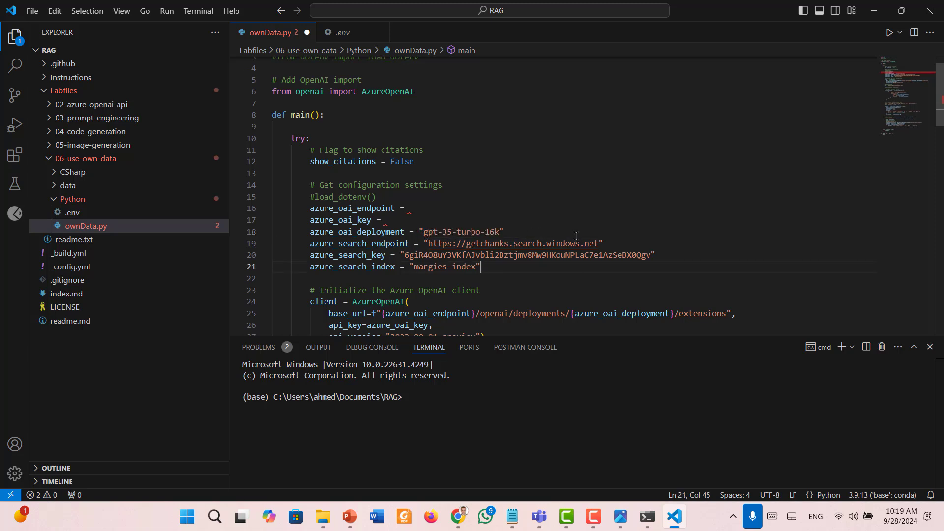
- Cut the values of azure_search_endpoint and azure_search_key from the configuration settings in ownData.py
drag(621, 245, 419, 244)
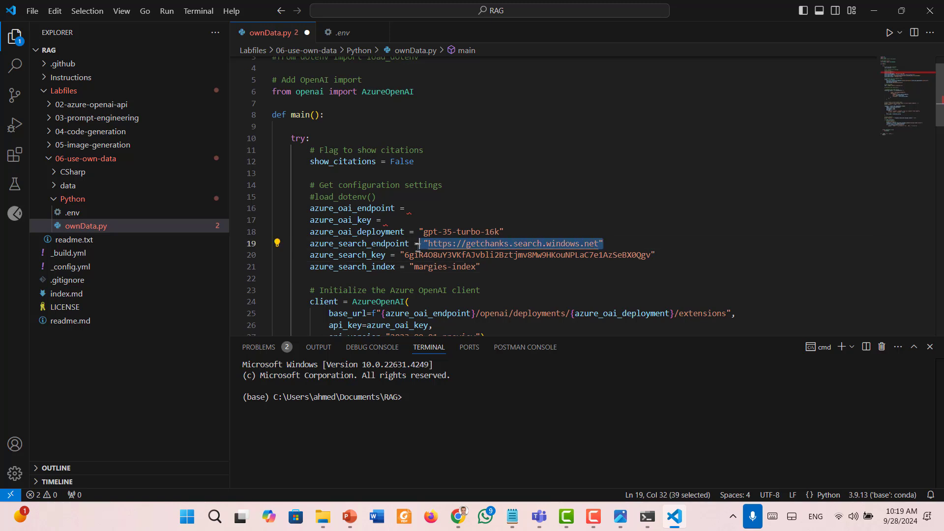
key(ctrl+x)
drag(671, 256, 400, 256)
key(ctrl+x)
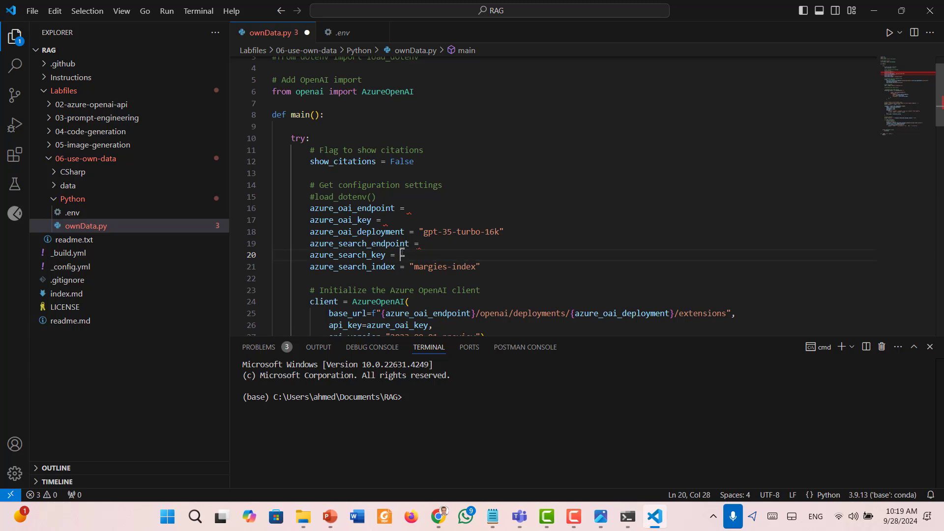
- Add empty quotes to azure_oai_endpoint, and paste KEY 1 copied from the rag1111 resource's Azure portal page as azure_oai_key
click(497, 241)
click(427, 207)
text(")
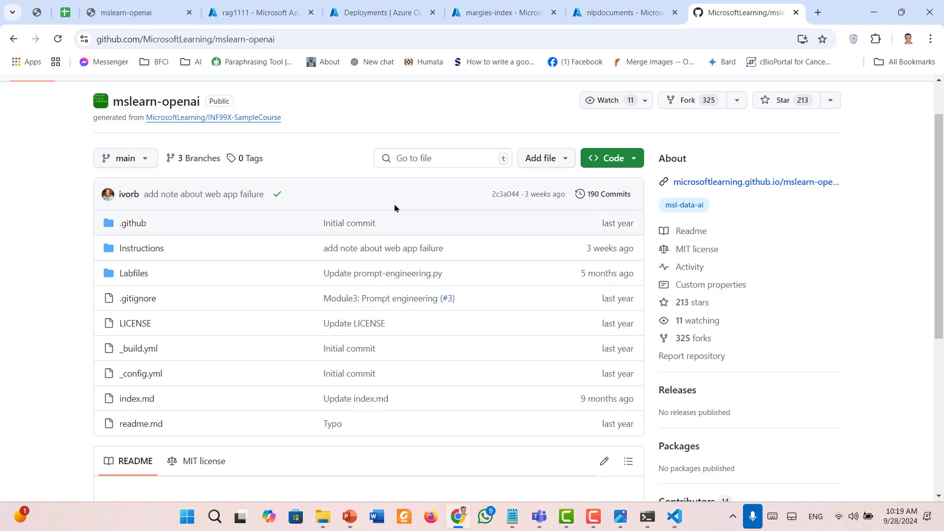
click(270, 6)
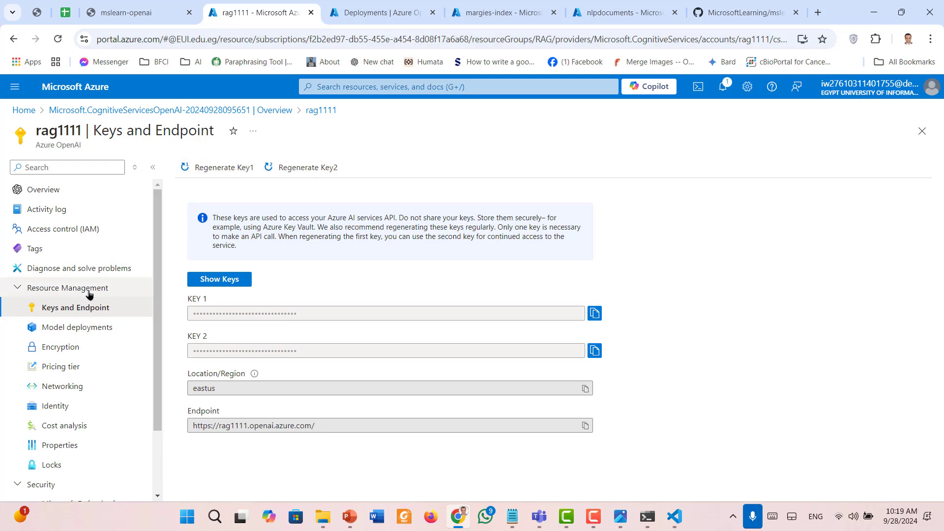
click(595, 314)
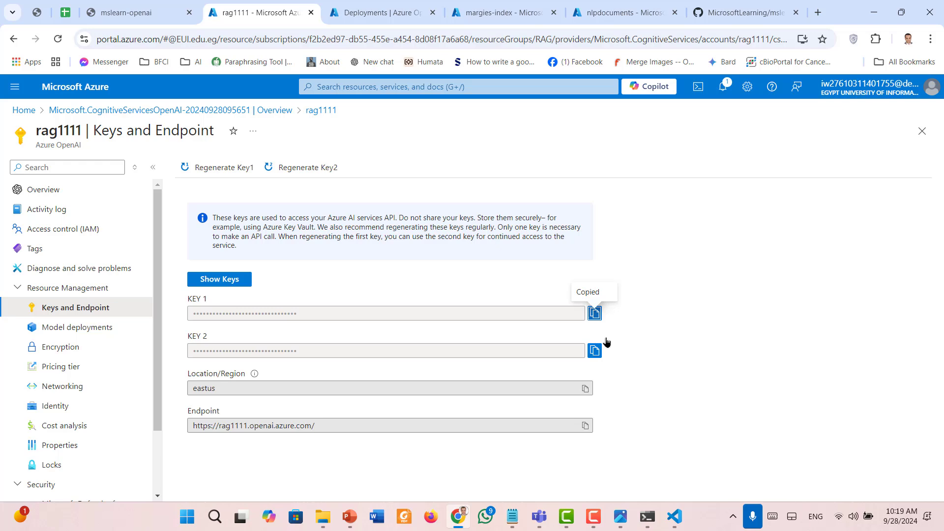
click(679, 523)
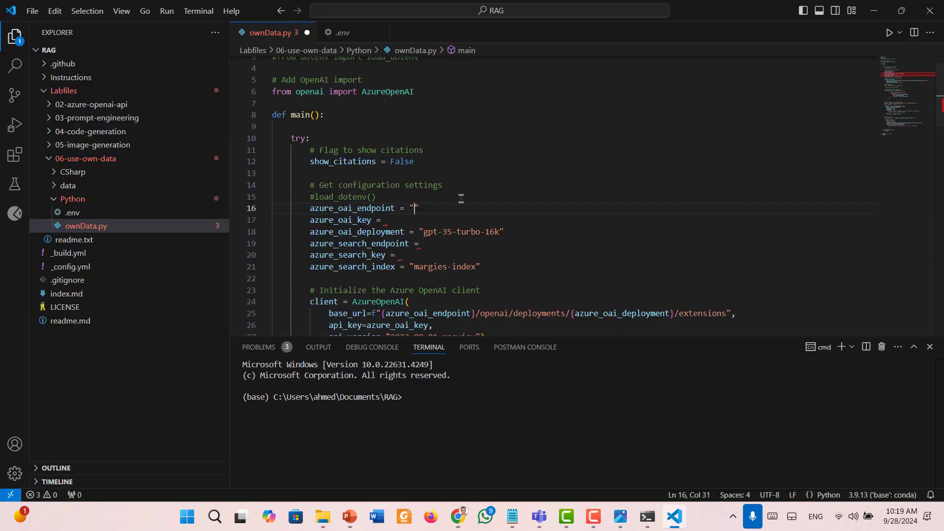
click(388, 221)
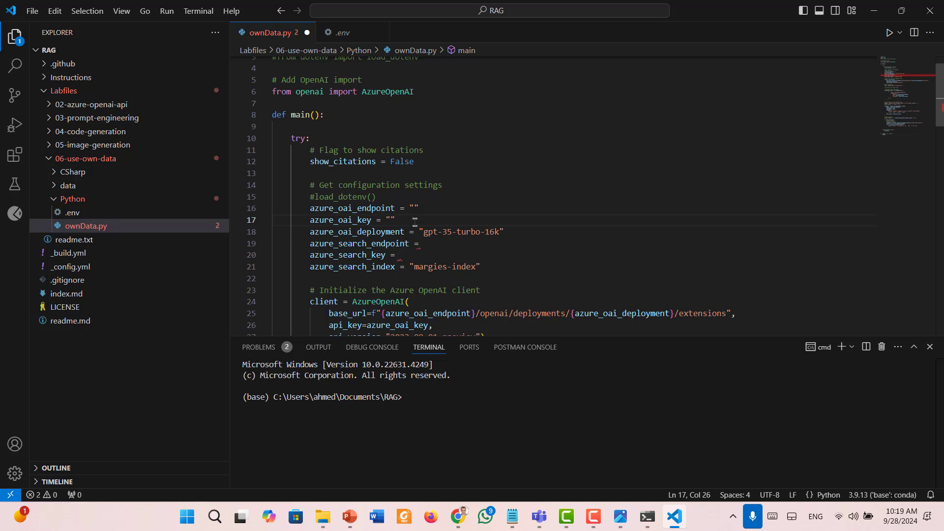
key(ctrl+v)
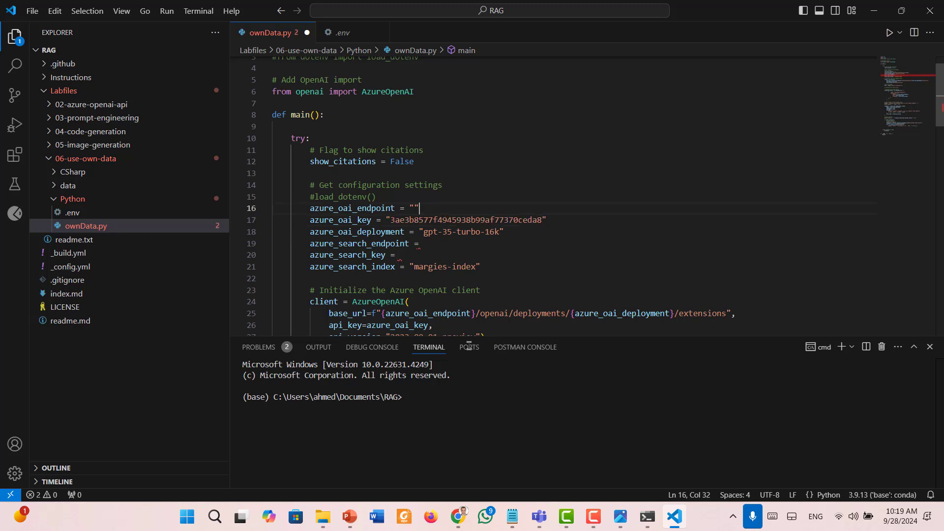
key(alt+Tab)
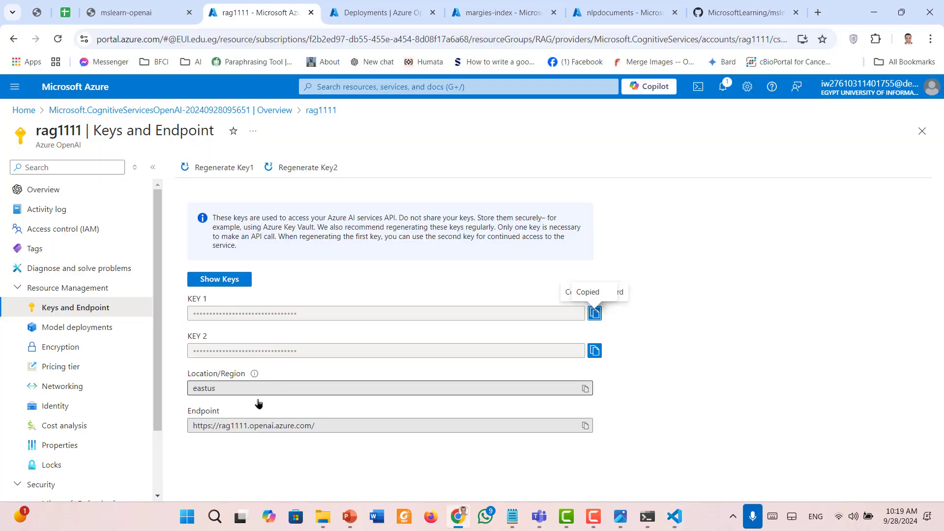
click(585, 426)
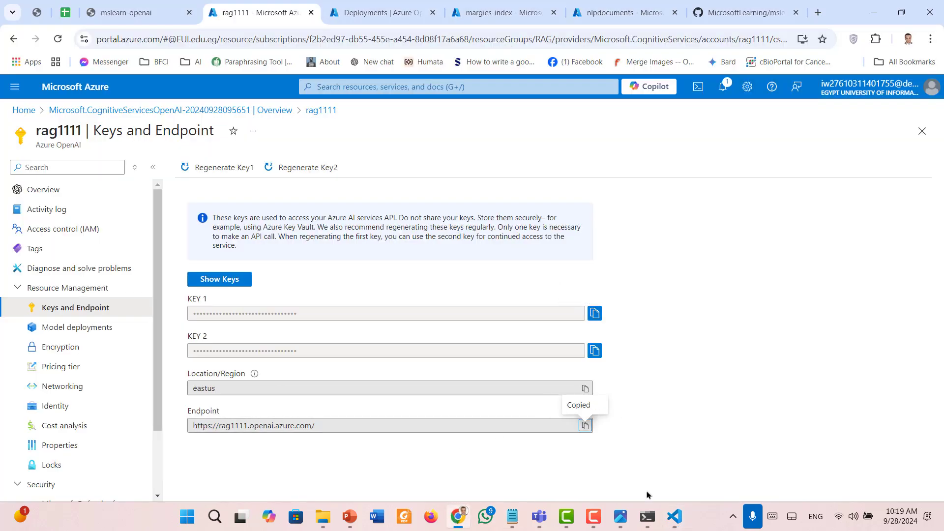
click(675, 516)
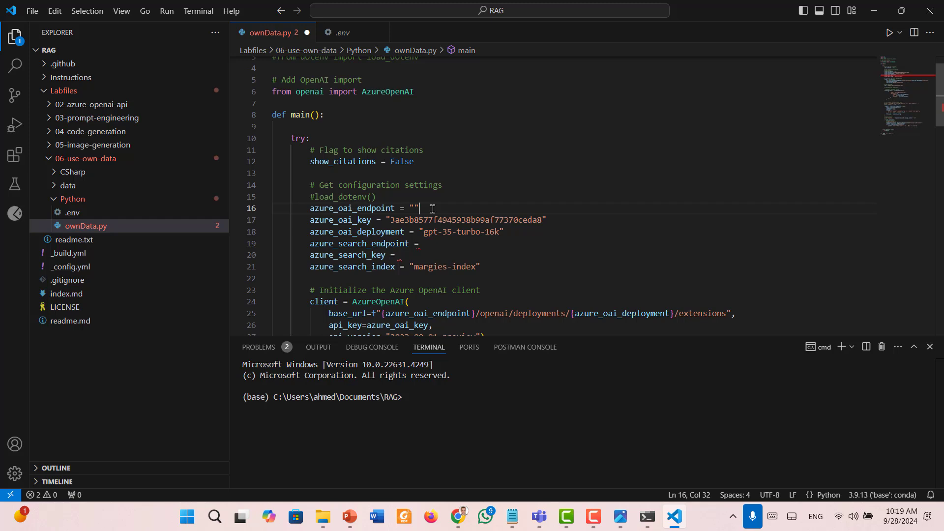
key(ctrl+v)
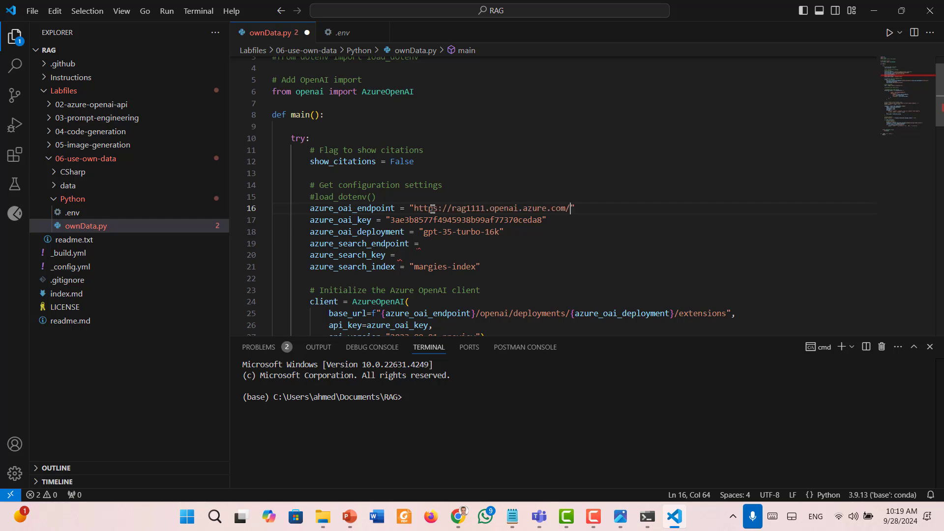
- Switch to the mslearn-openai lab instructions in Chrome and copy the Python install command pip install openai==1.13.3
click(466, 230)
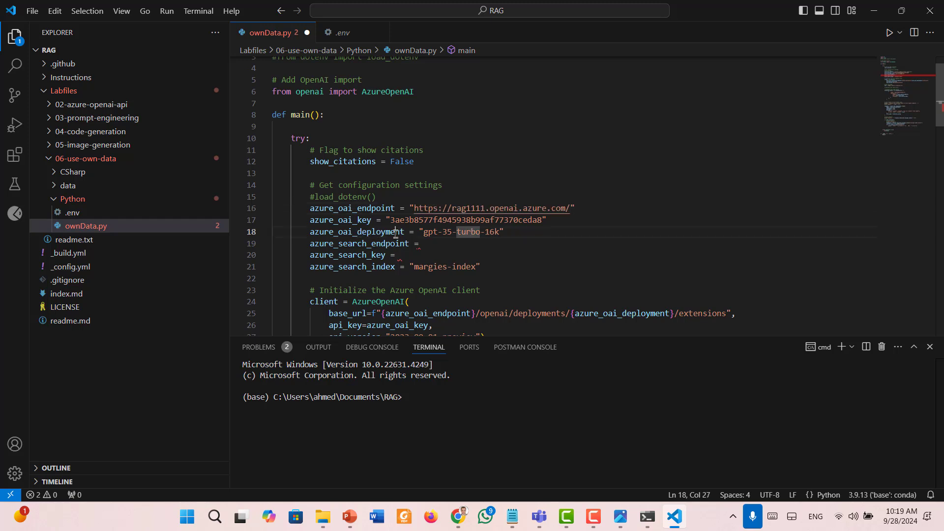
click(471, 232)
click(458, 516)
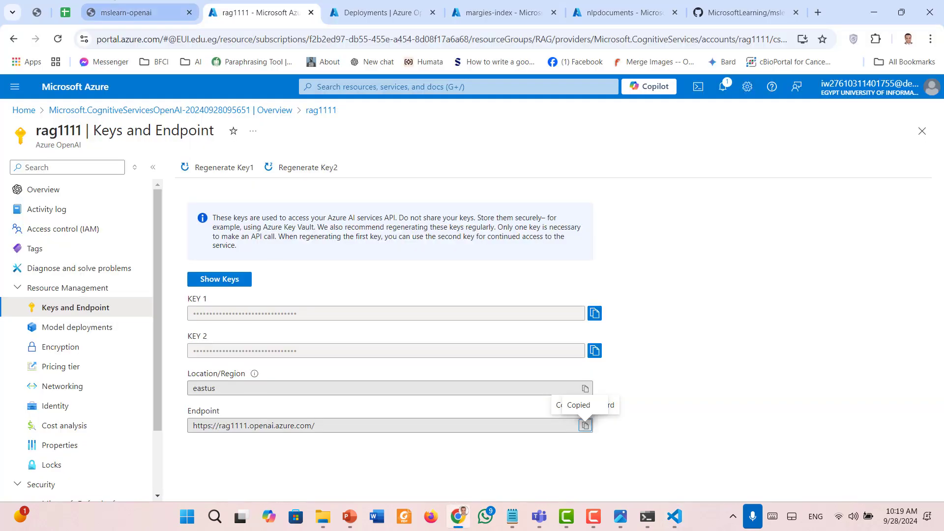
click(135, 12)
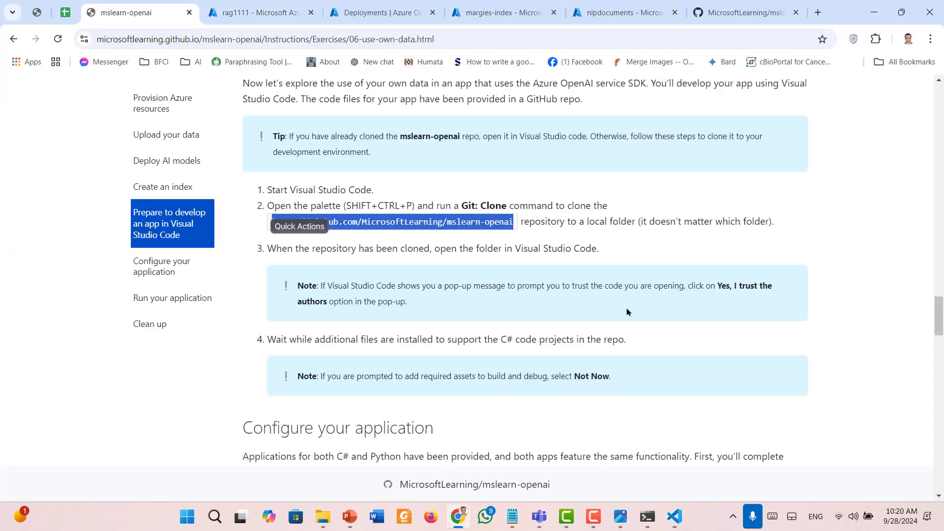
scroll(626, 311, down, 4)
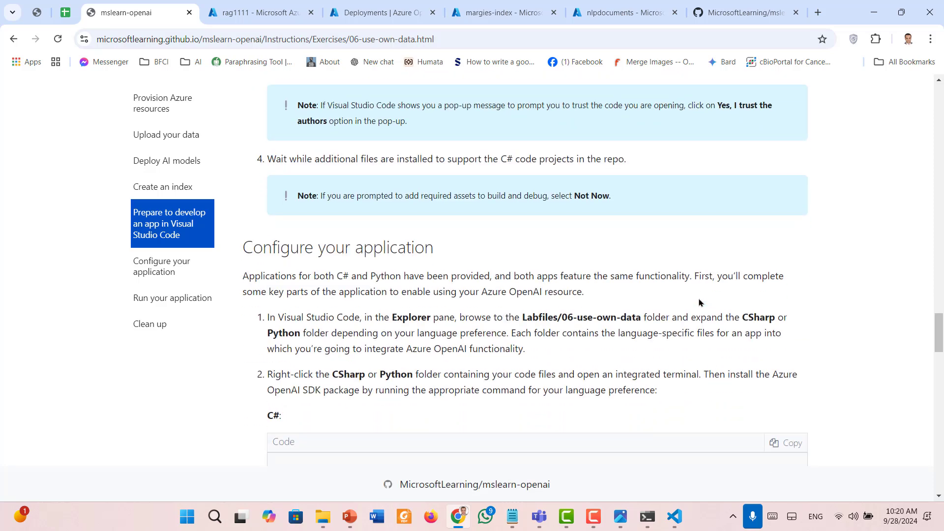
scroll(701, 303, down, 5)
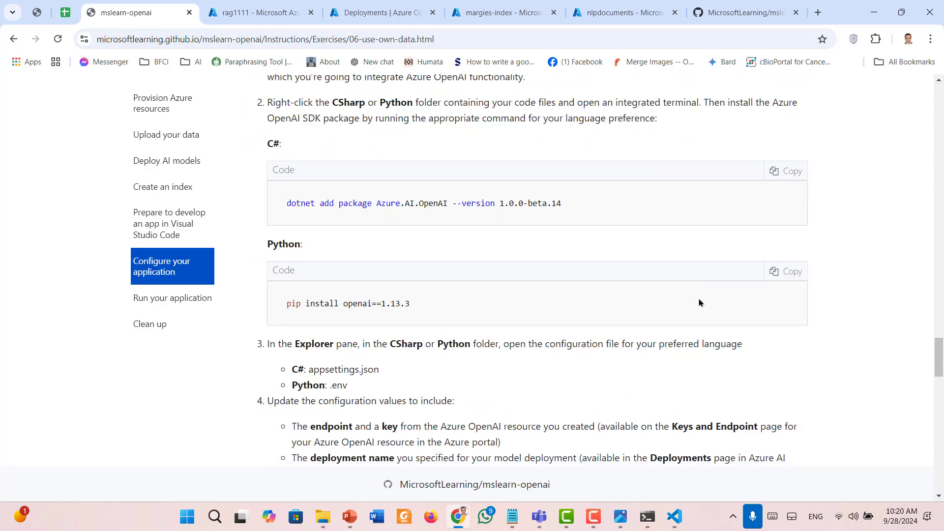
scroll(701, 303, down, 2)
click(786, 173)
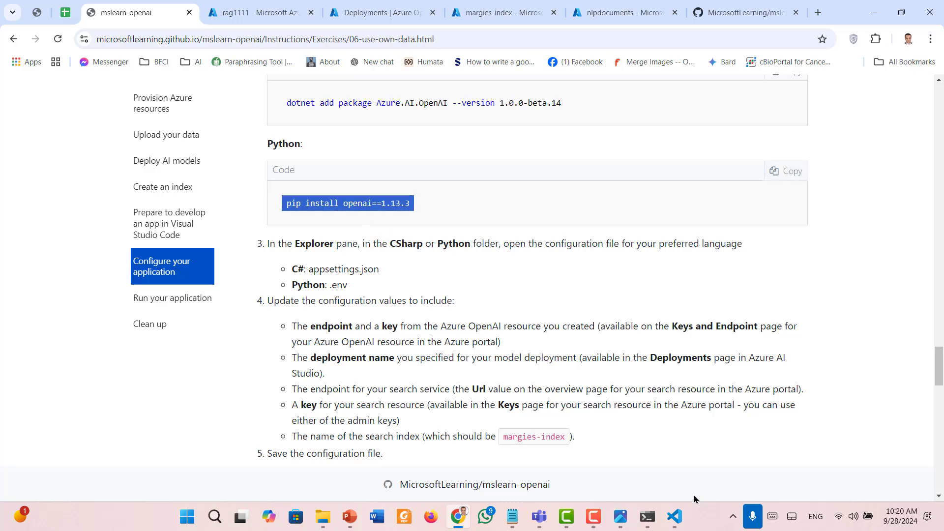
- Run pip install openai==1.13.3 in the Visual Studio Code terminal
click(674, 516)
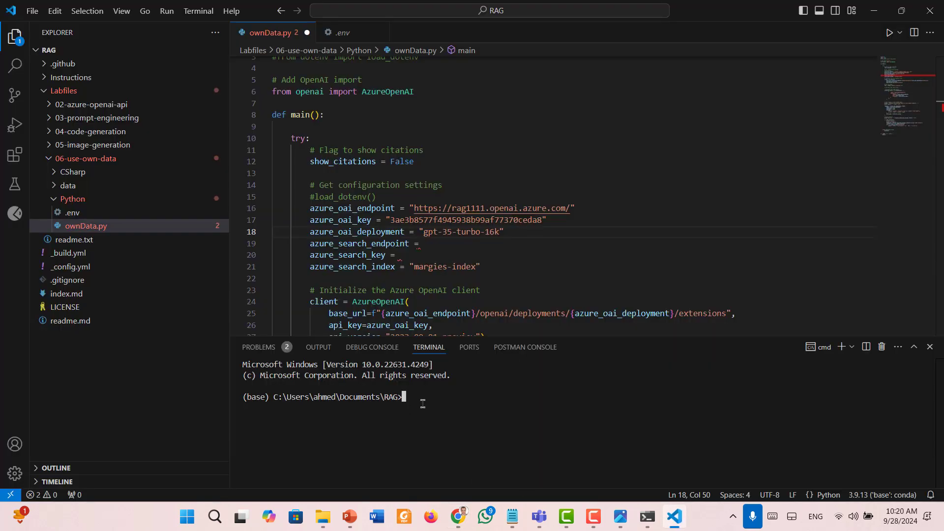
key(ctrl+v)
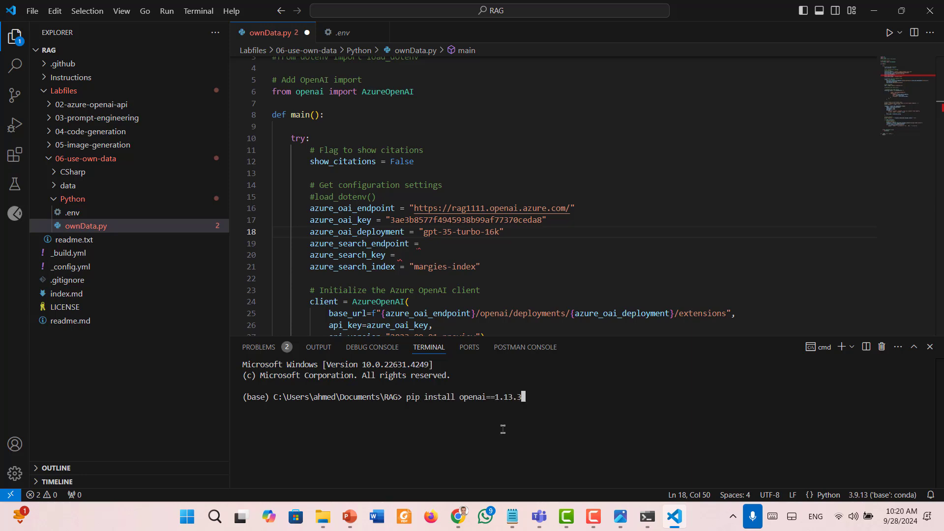
key(Return)
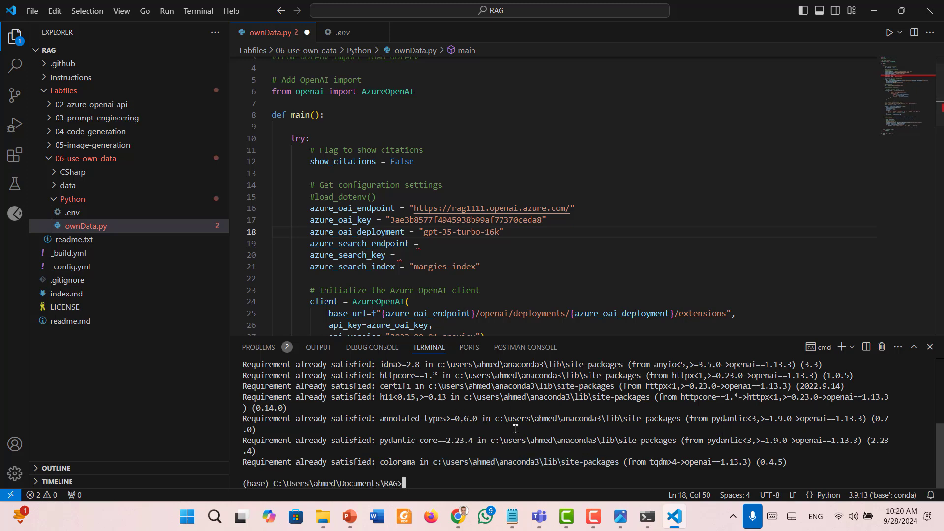
- Compare the configuration values required by the lab instructions, especially the search index name margies-index, with the settings in ownData.py
click(458, 516)
scroll(492, 295, down, 1)
click(392, 201)
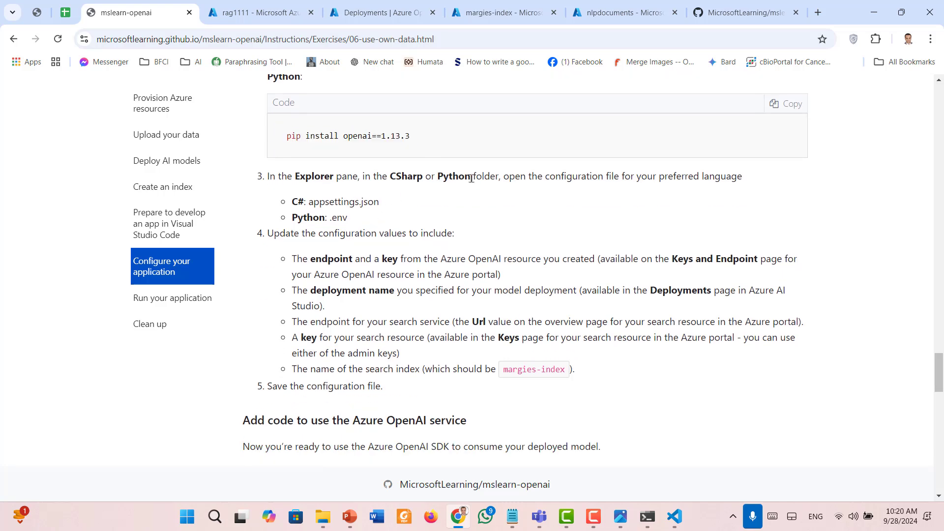
click(674, 516)
click(357, 266)
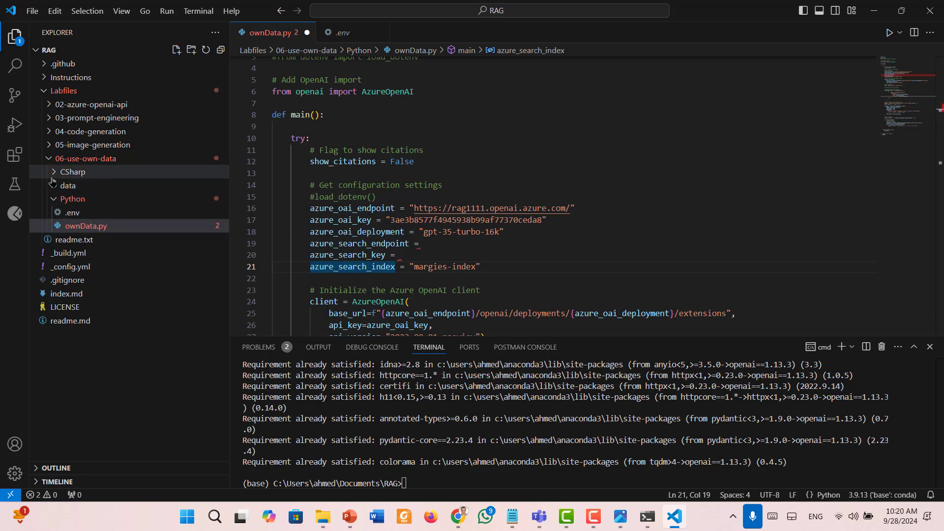
click(464, 523)
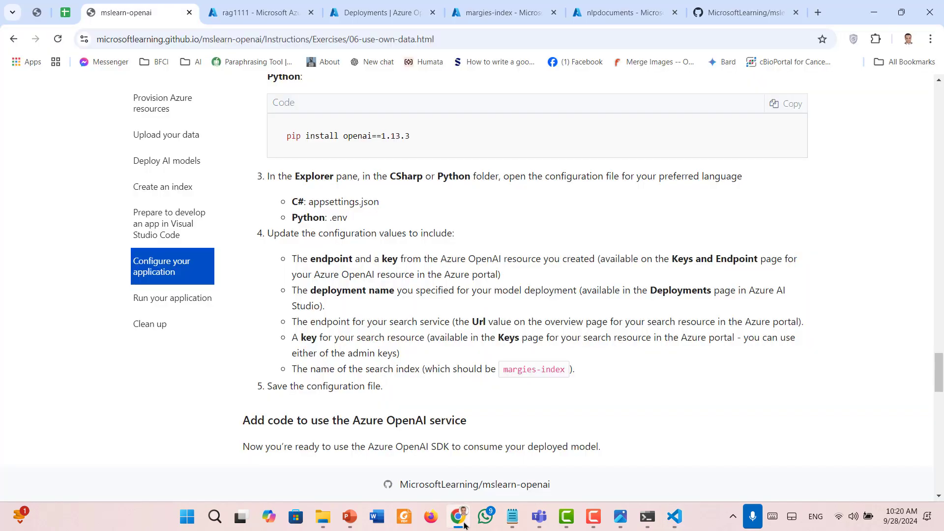
scroll(388, 268, down, 1)
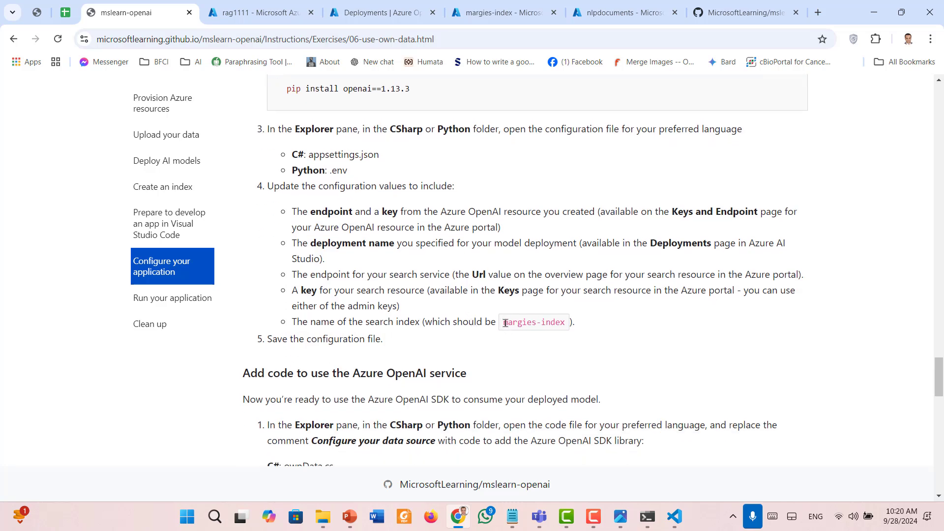
drag(505, 323, 568, 329)
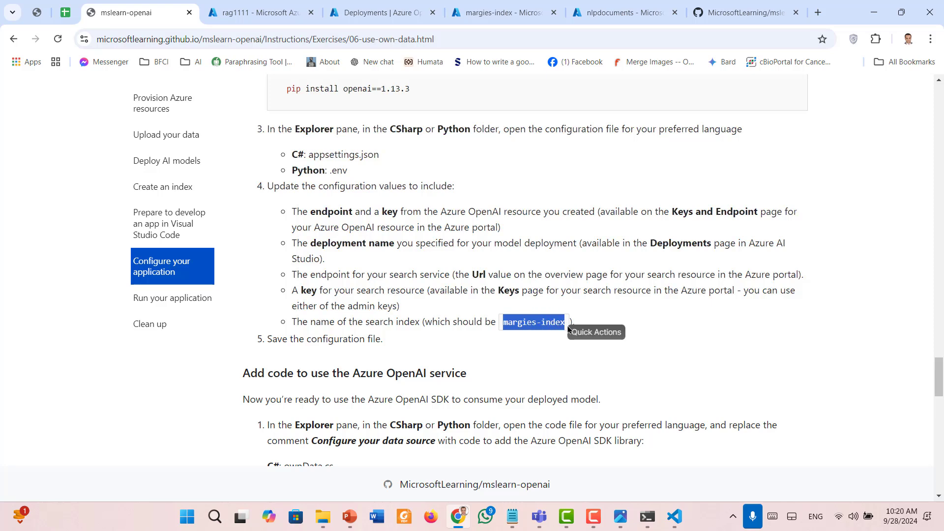
click(675, 517)
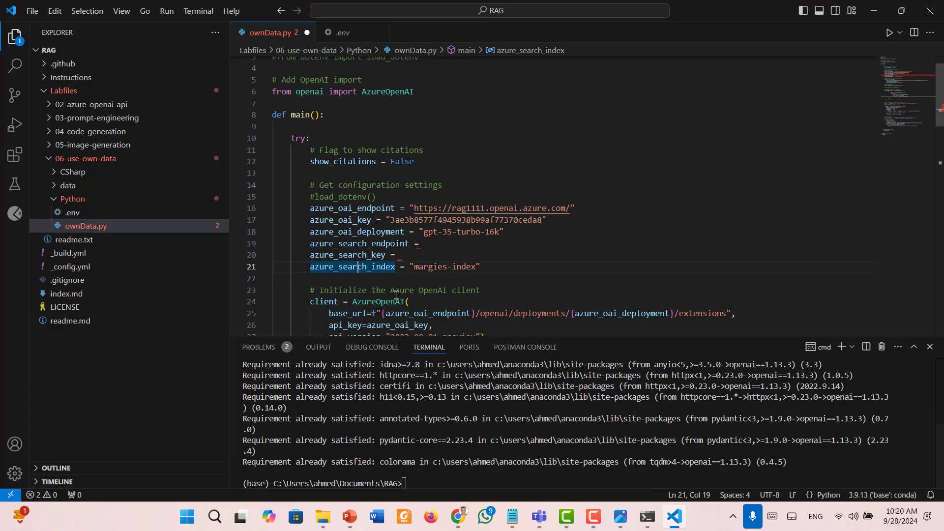
click(413, 278)
double_click(449, 267)
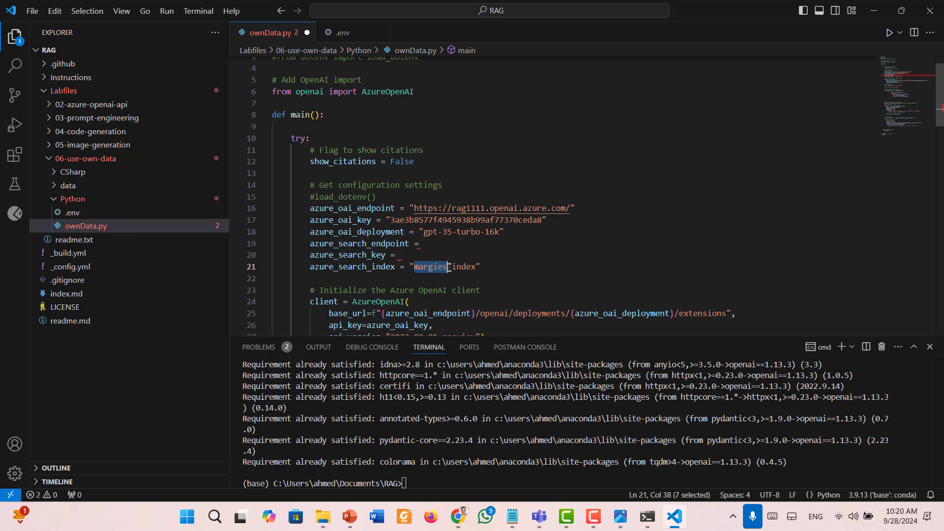
click(493, 277)
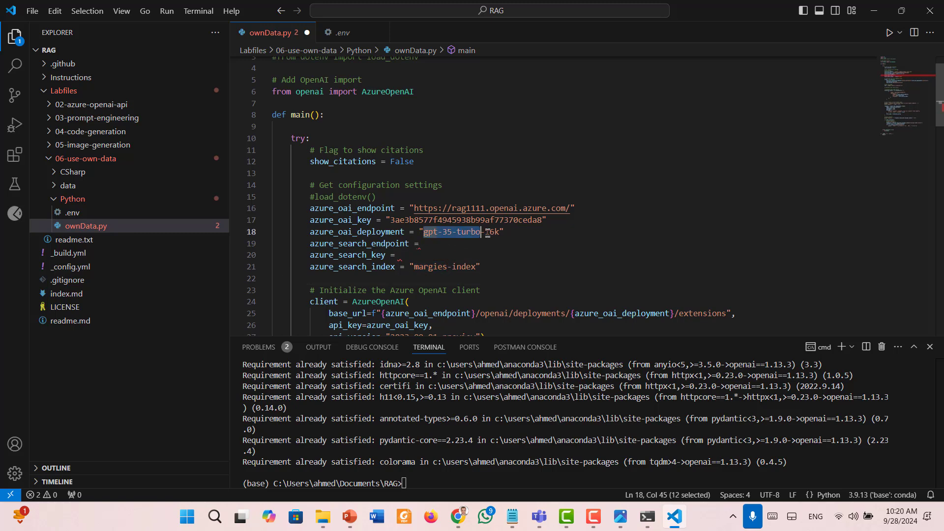